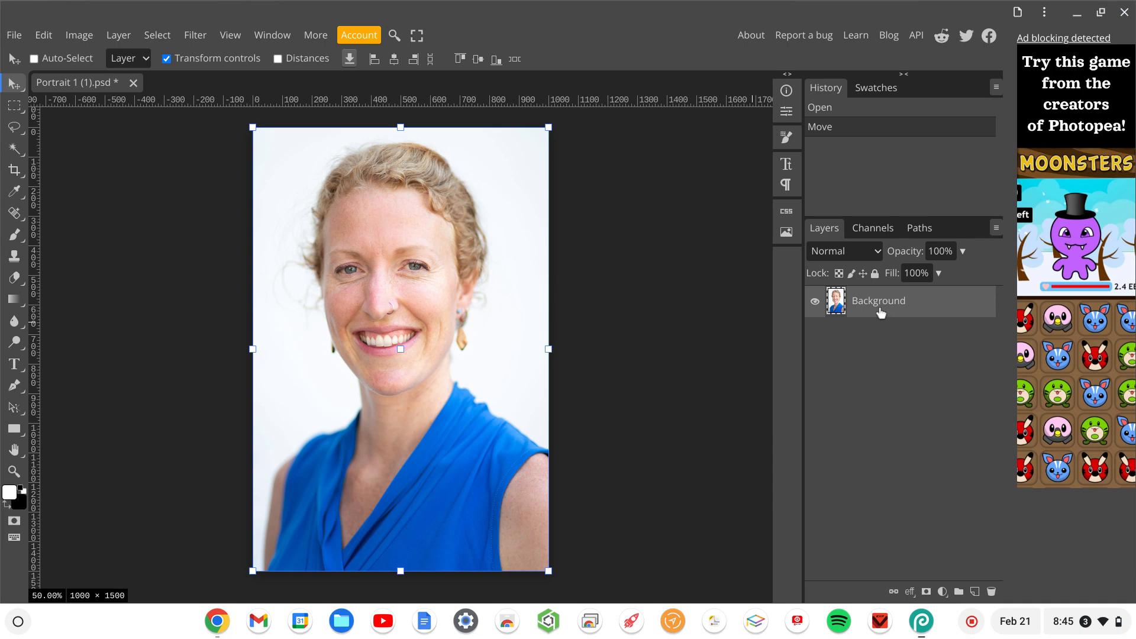
Duplicate the Background layer as a new layer and make the copy the active layer.
key("j")
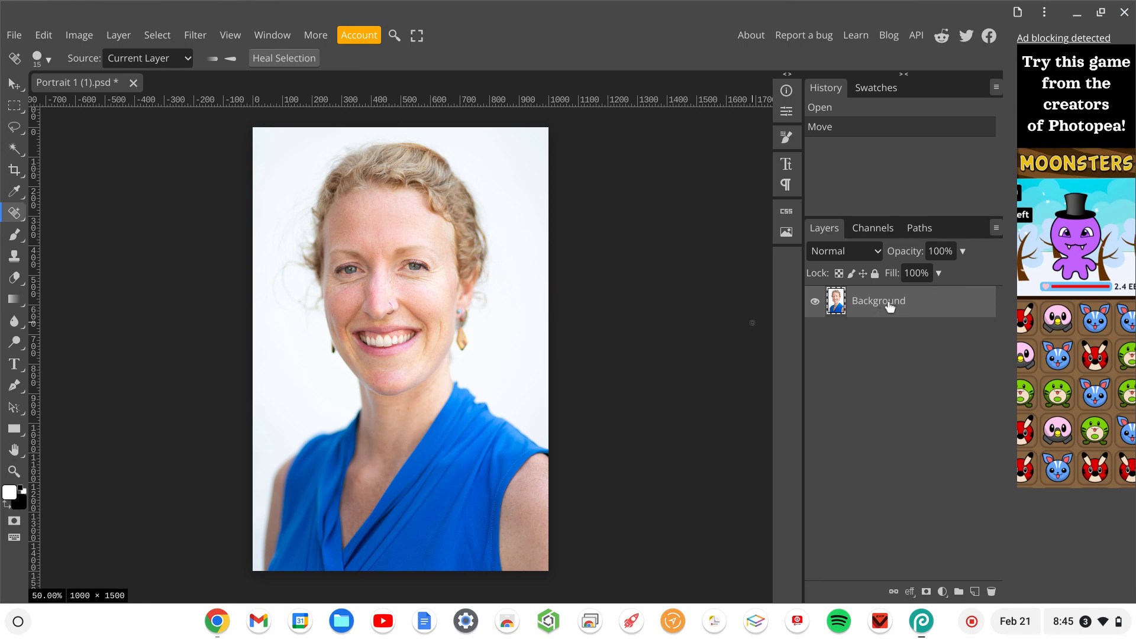
key("ctrl+j")
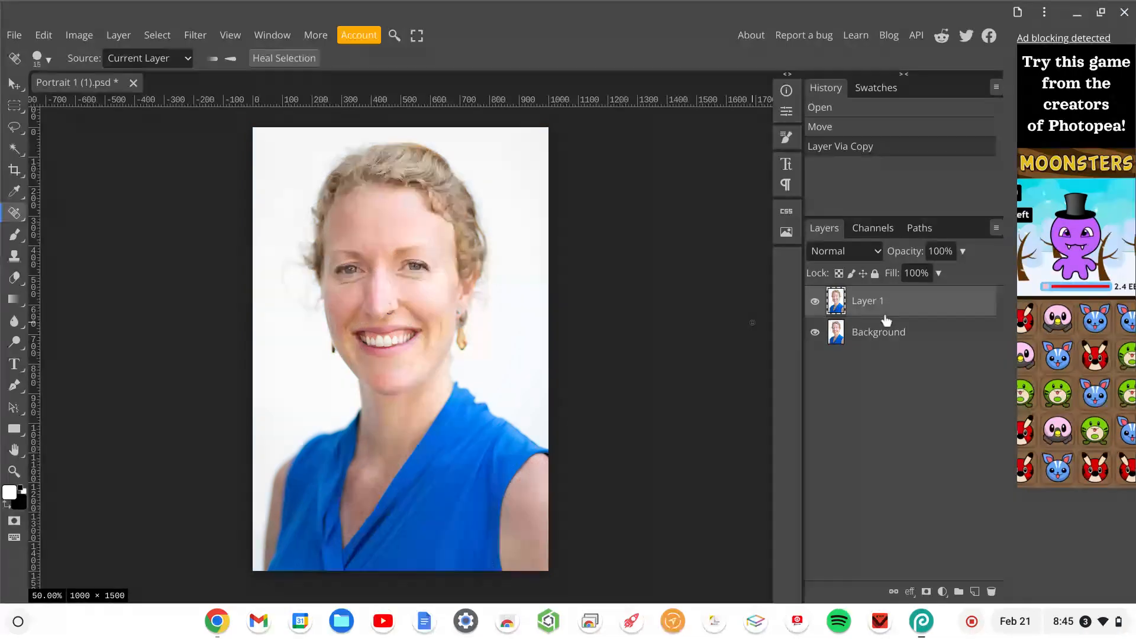
right_click(879, 342)
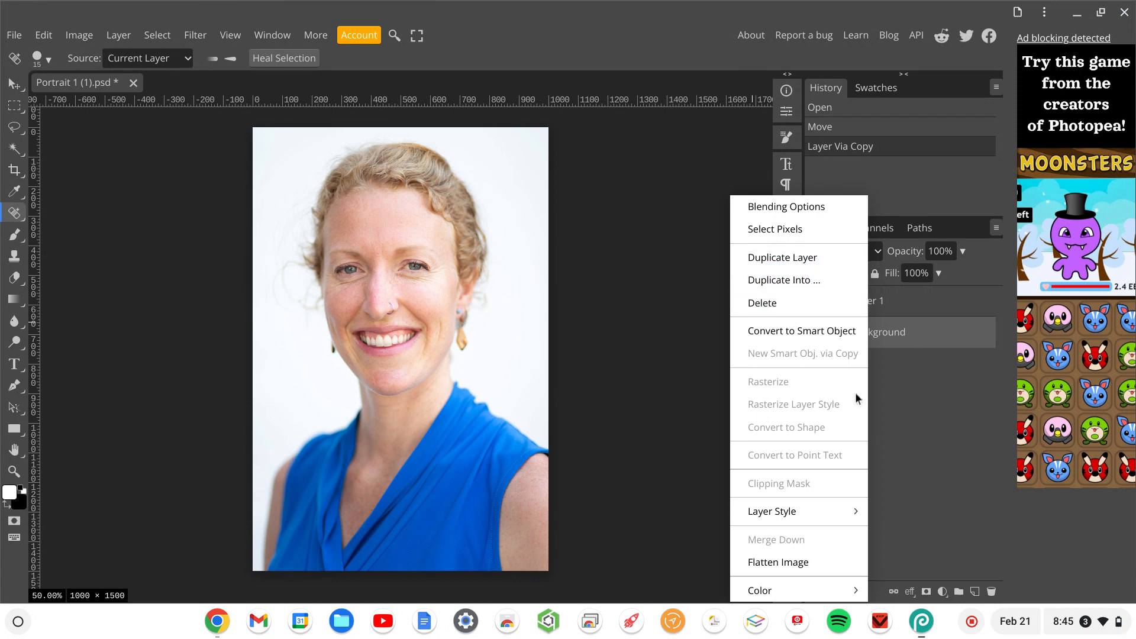
left_click(913, 437)
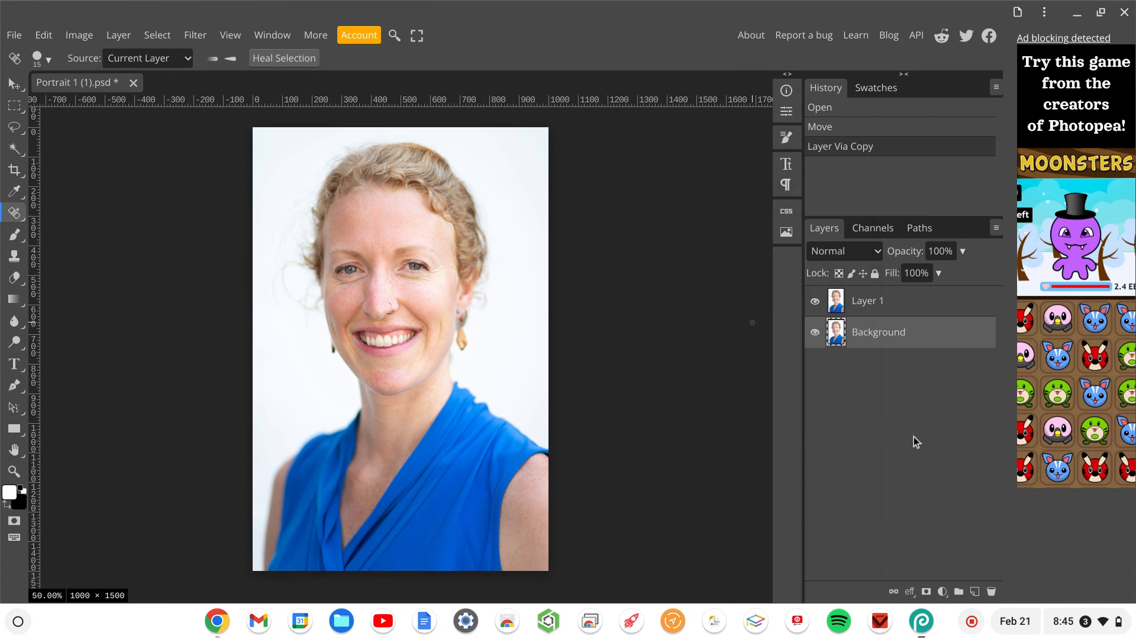
left_click(881, 302)
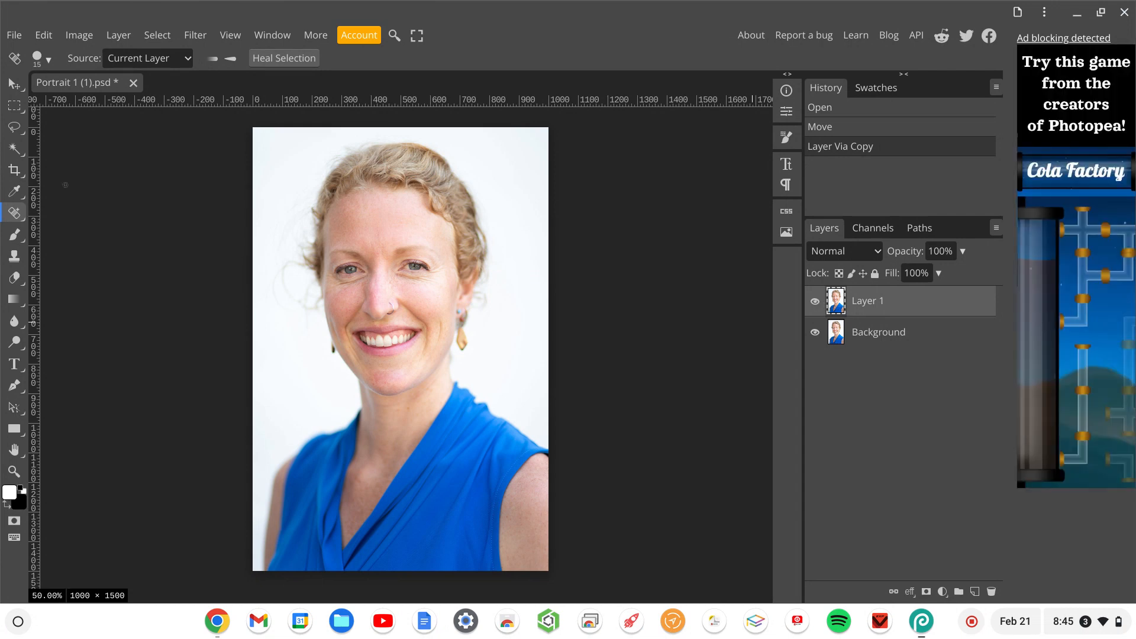
Remove small blemishes and a fine line from the forehead on Layer 1 with the Spot Healing Brush.
right_click(16, 219)
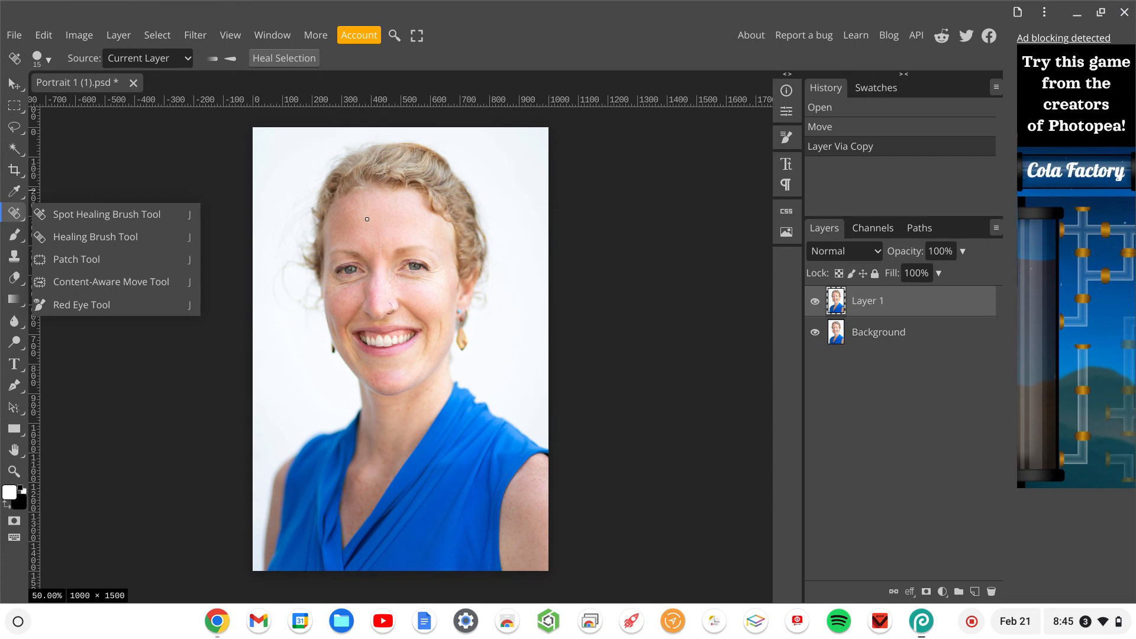
left_click(367, 219)
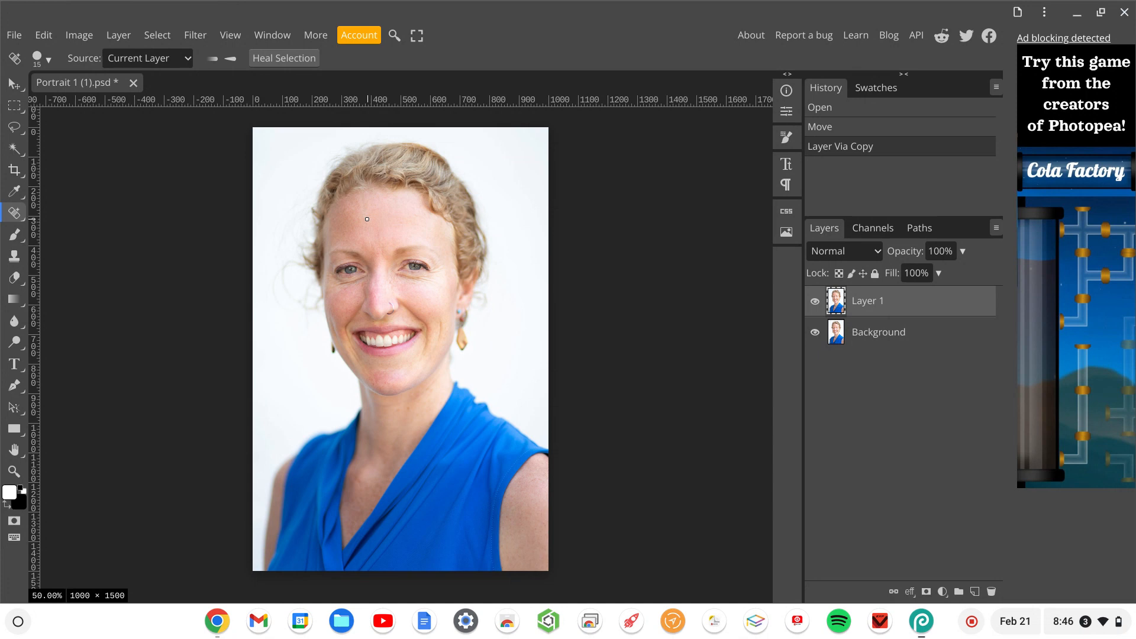
left_click(367, 218)
scroll(368, 220, "up", 3)
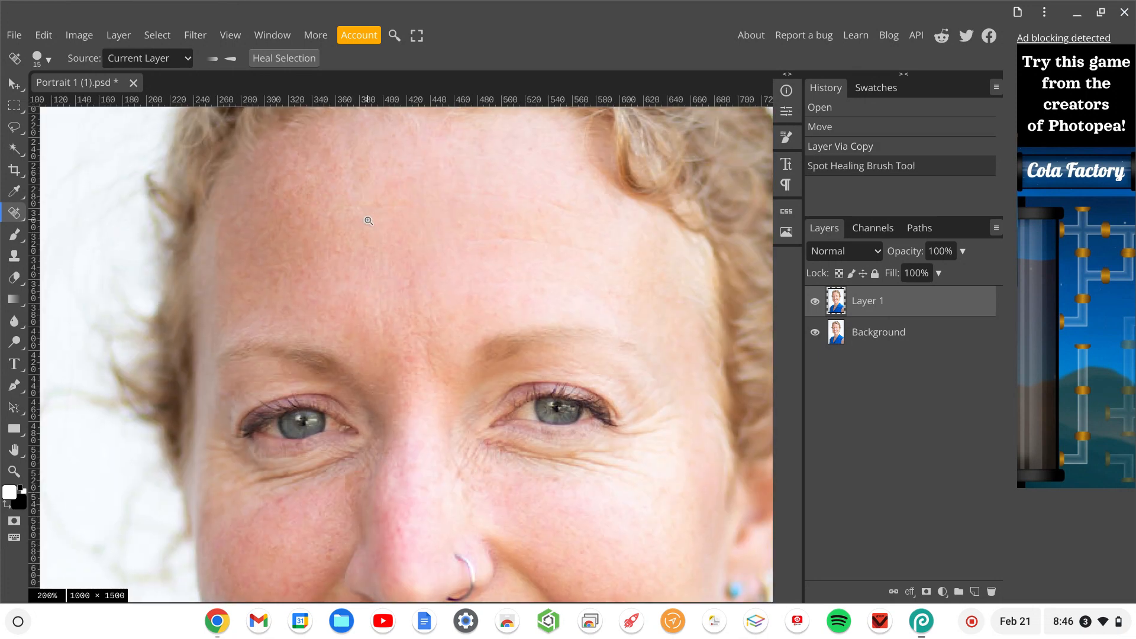
scroll(368, 221, "up", 2)
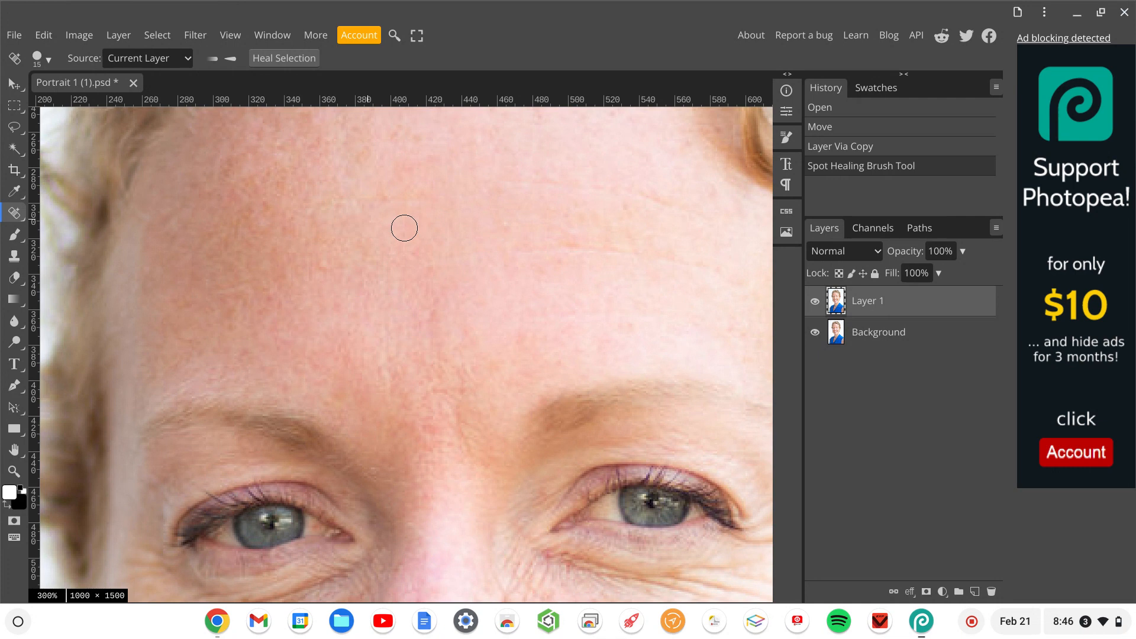
scroll(404, 228, "up", 4)
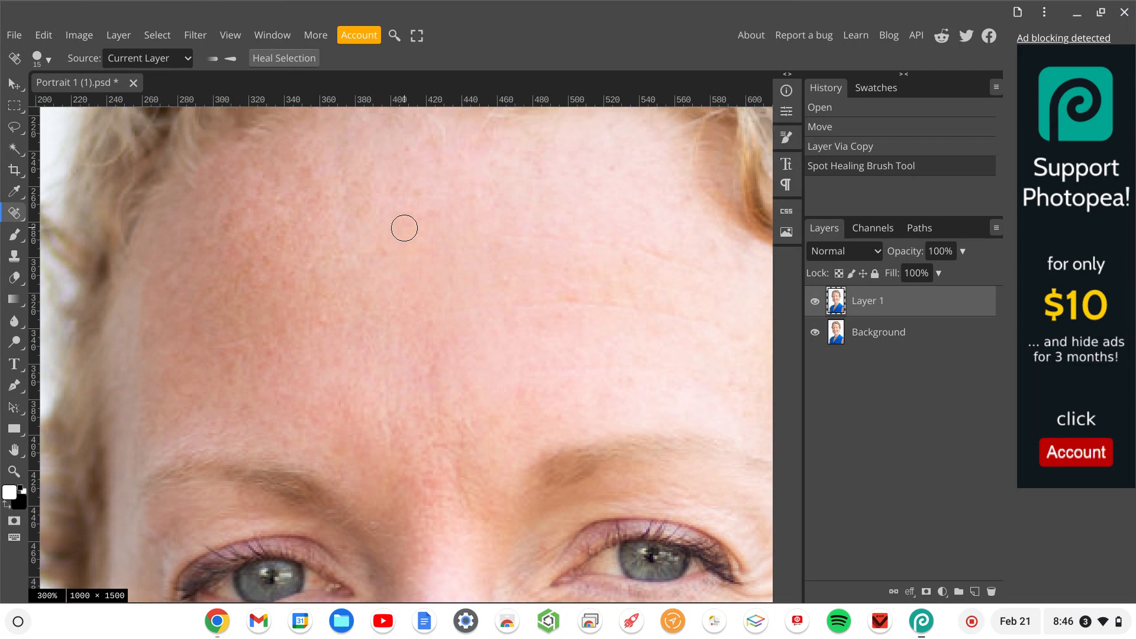
scroll(404, 227, "down", 2)
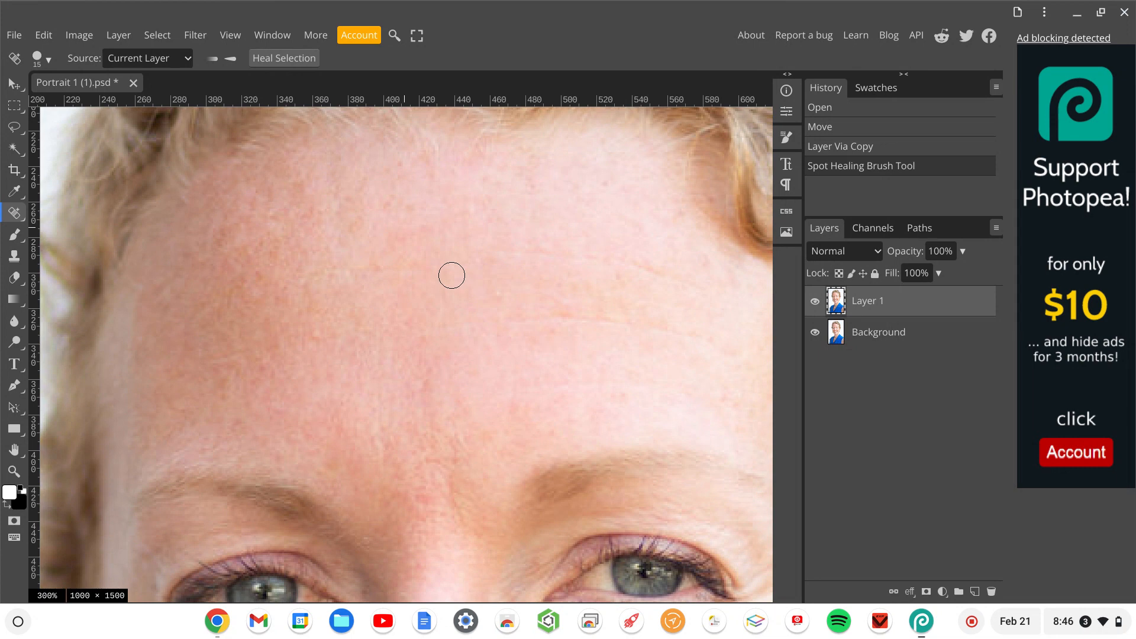
left_click(496, 294)
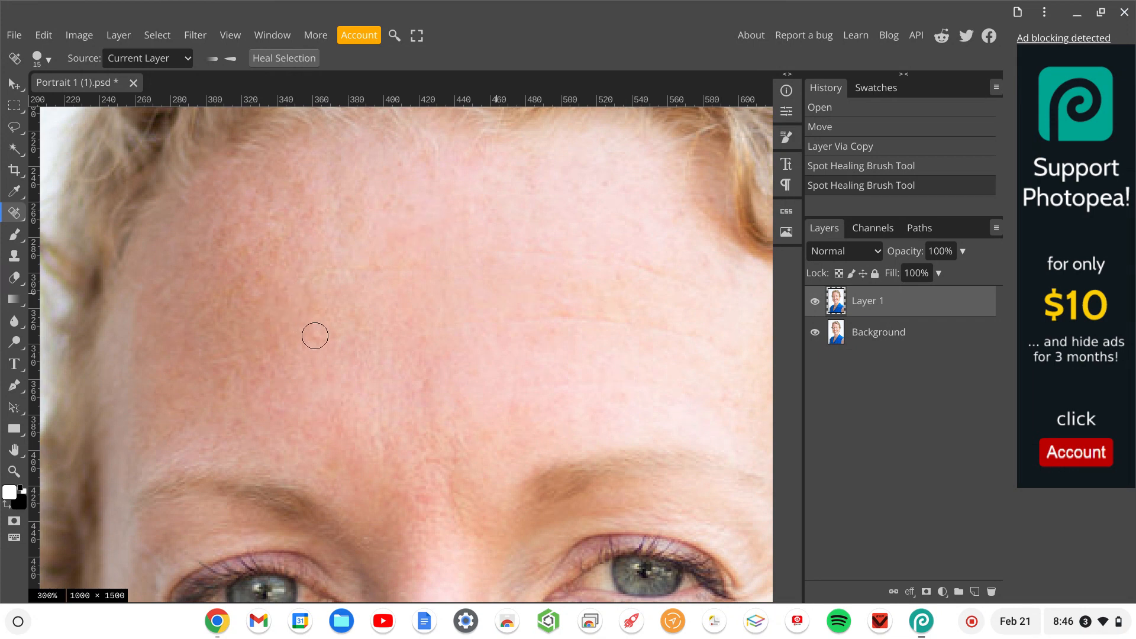
left_click(314, 336)
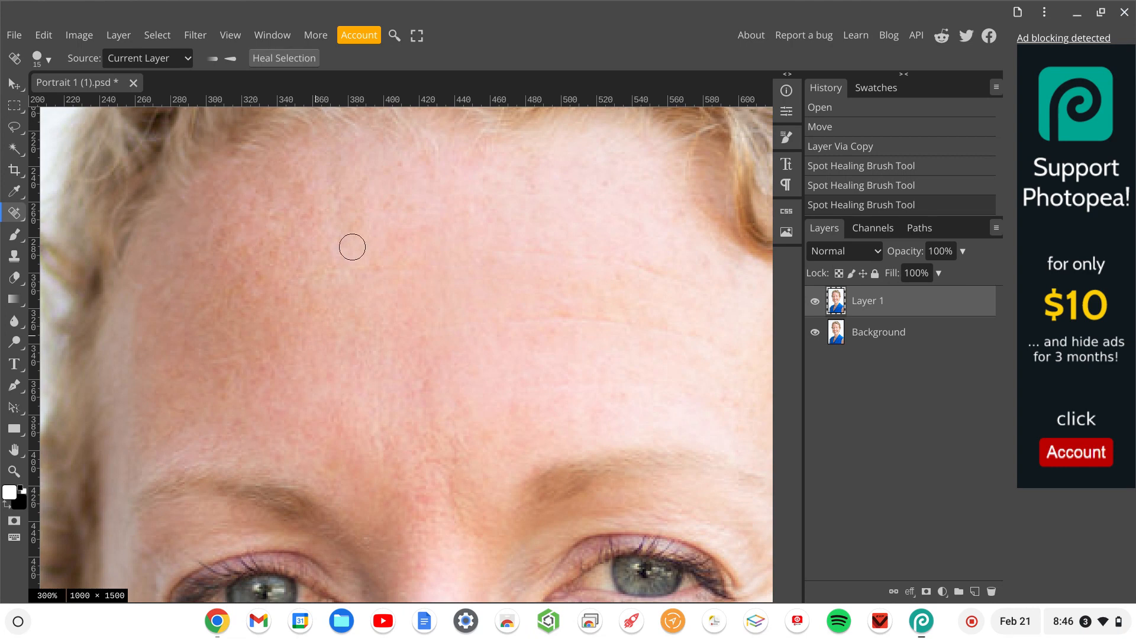
left_click(702, 261)
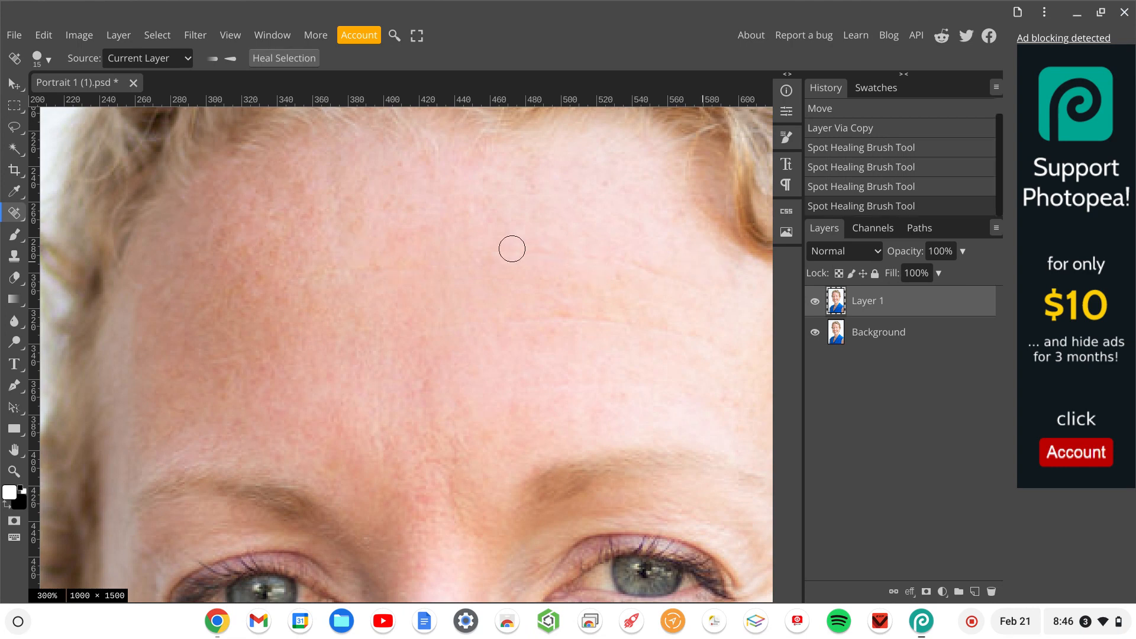
left_click(380, 274)
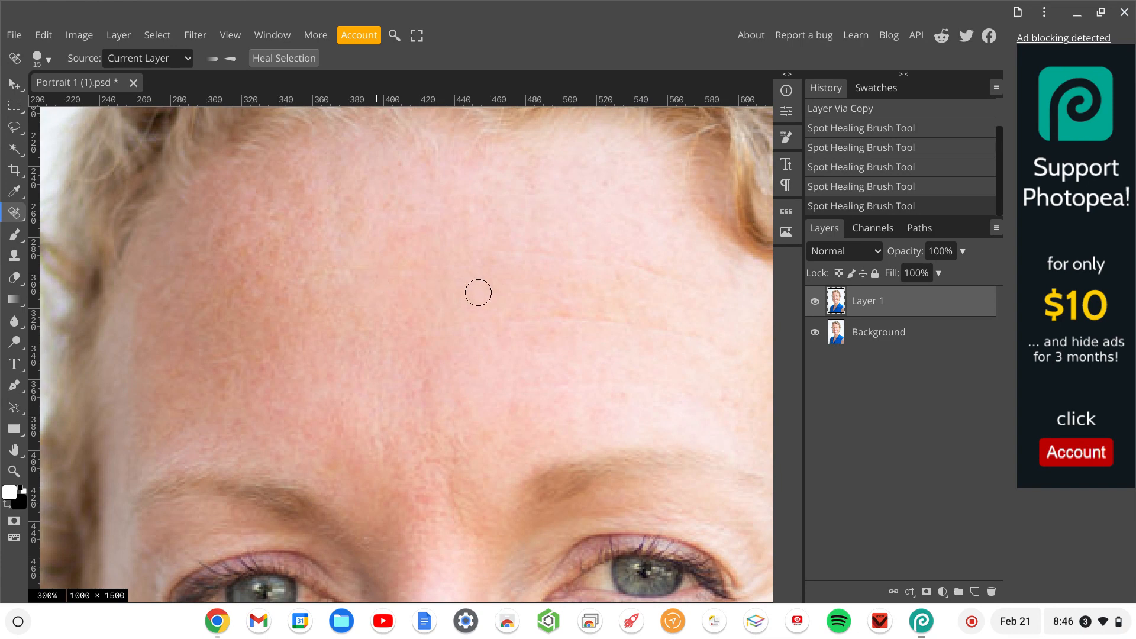
Heal the red spots on the chin with the Spot Healing Brush.
scroll(463, 402, "down", 1)
scroll(463, 403, "down", 6)
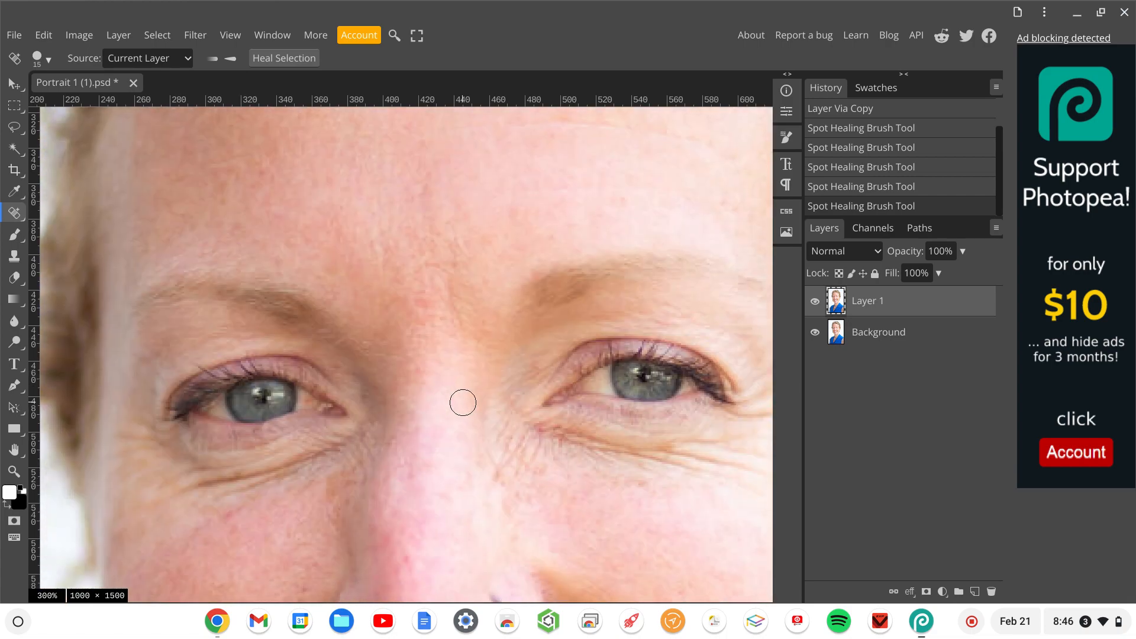
scroll(463, 402, "down", 5)
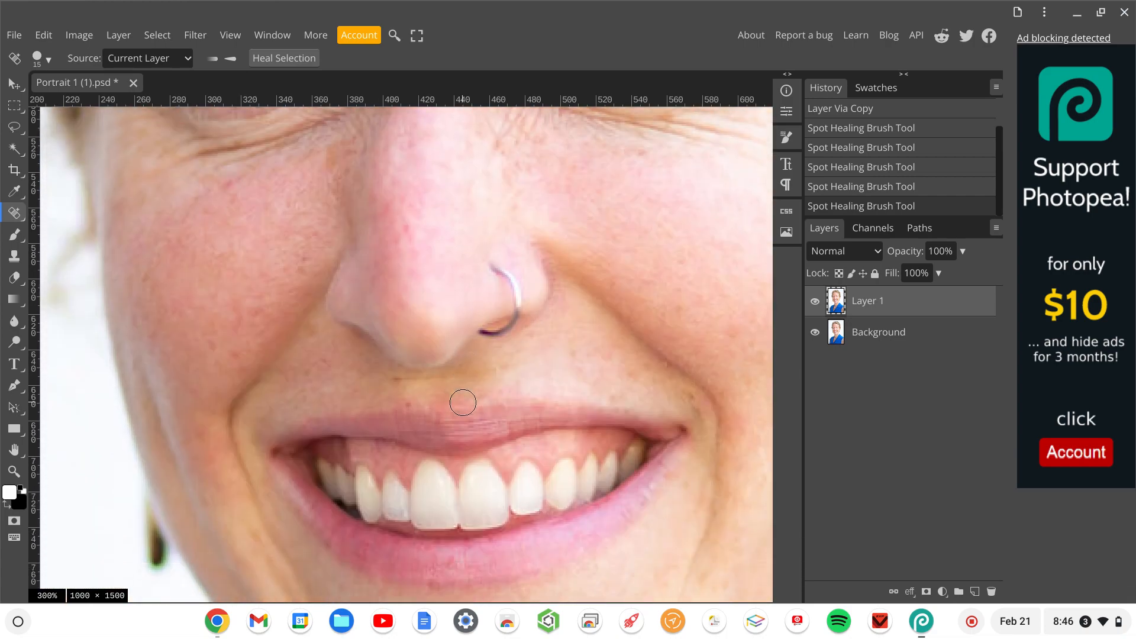
scroll(462, 402, "right", 2)
scroll(463, 403, "left", 1)
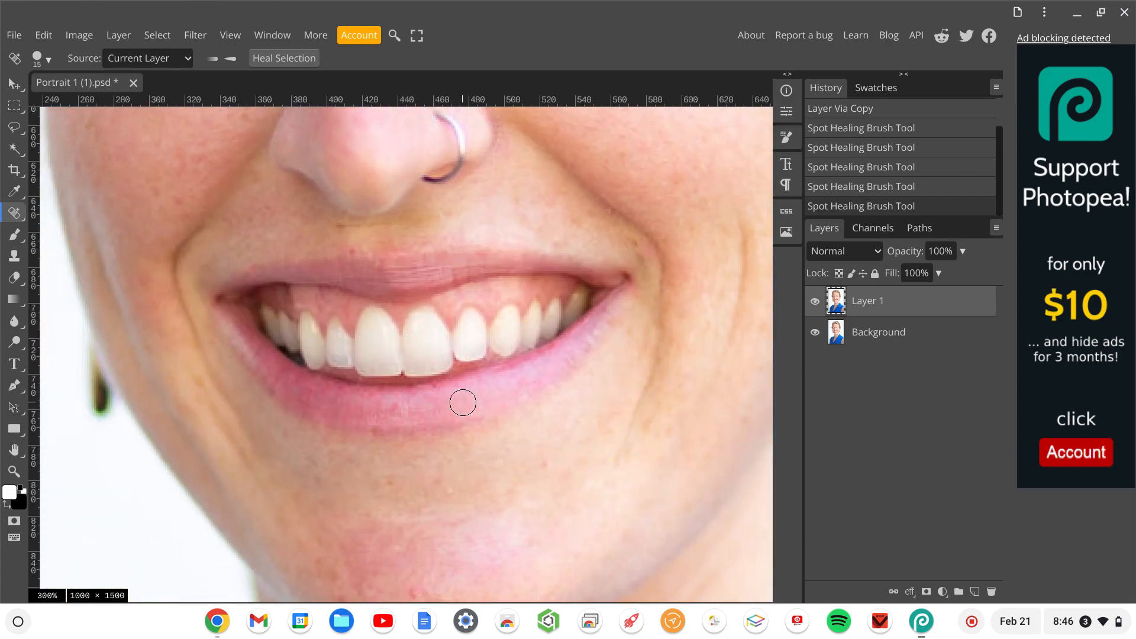
scroll(462, 402, "down", 3)
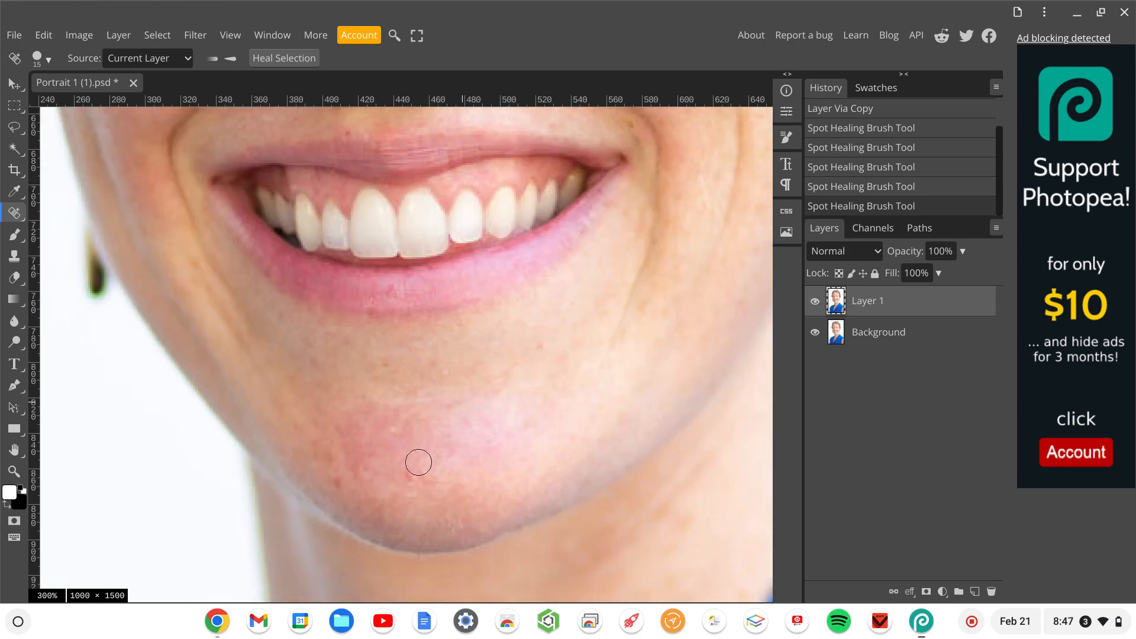
left_click(411, 478)
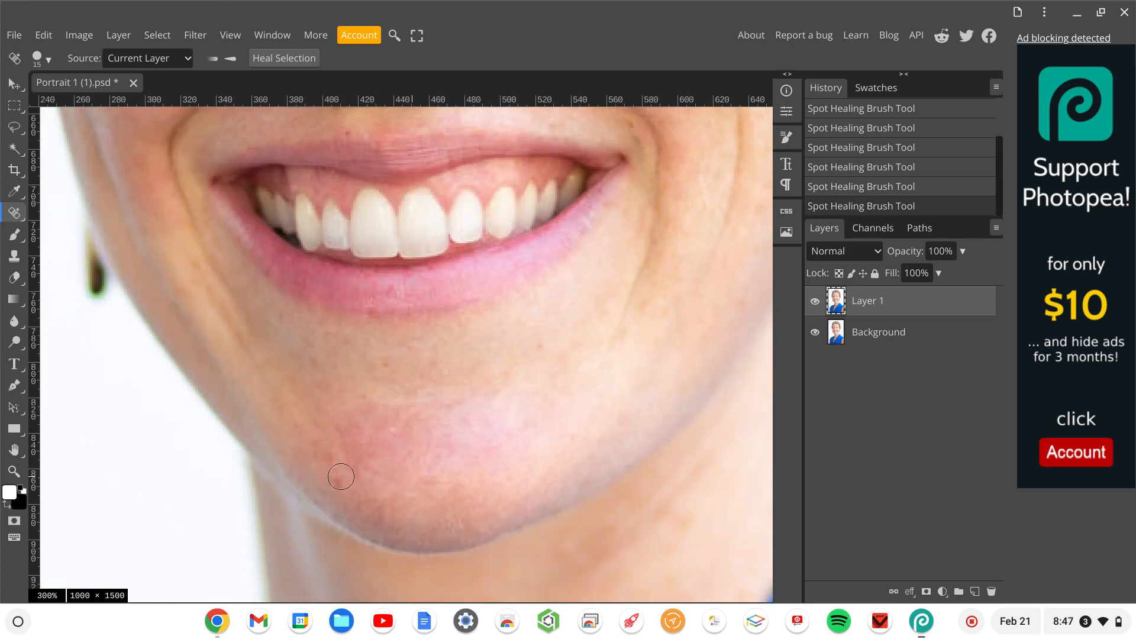
left_click(336, 479)
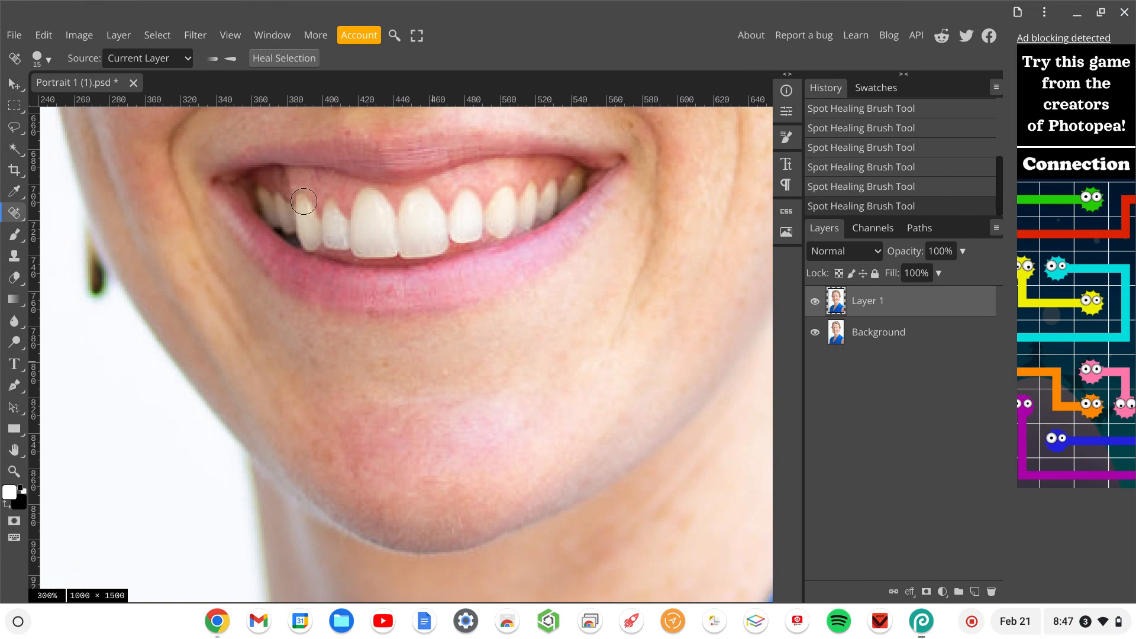
Set the Spot Healing Brush hardness to 57% and retouch remaining spots on the chin.
left_click(46, 57)
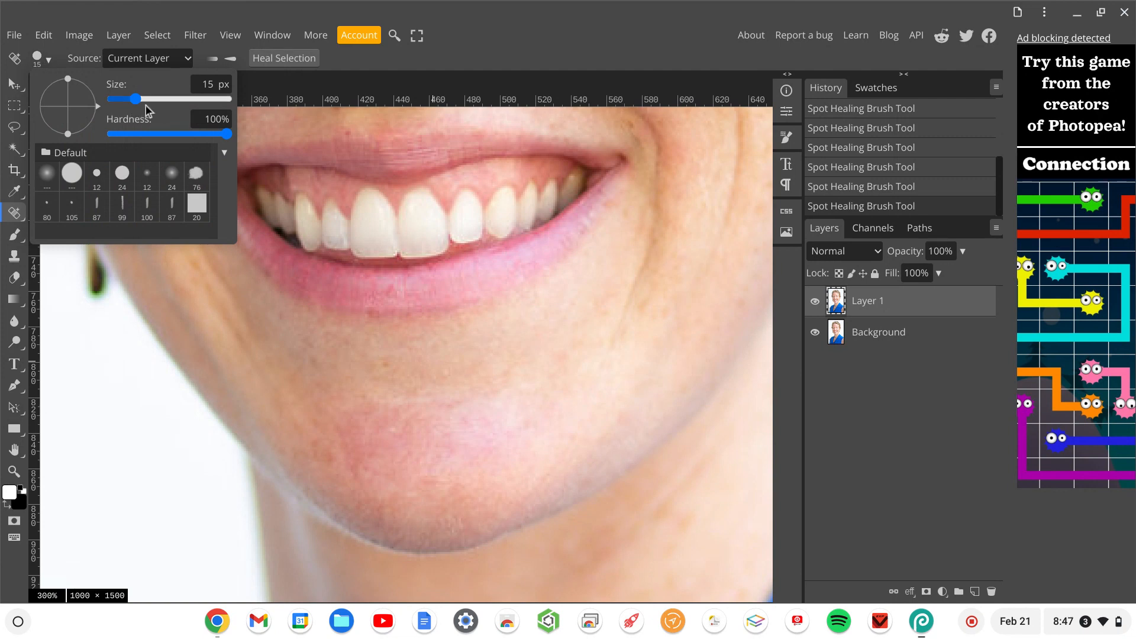
left_click_drag(228, 140, 178, 140)
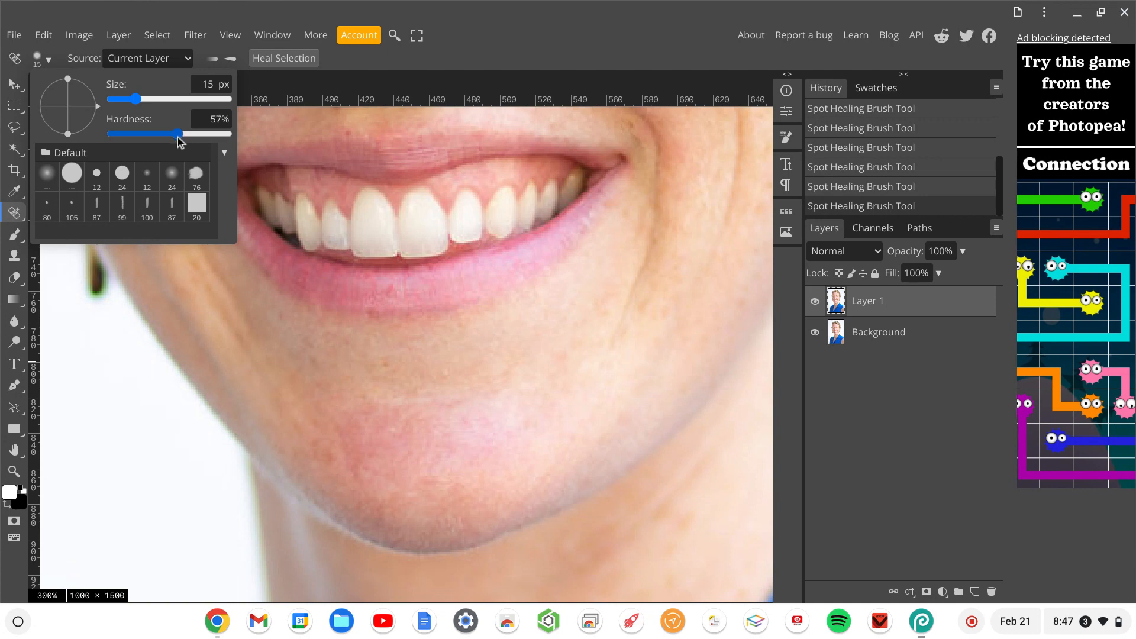
left_click(444, 371)
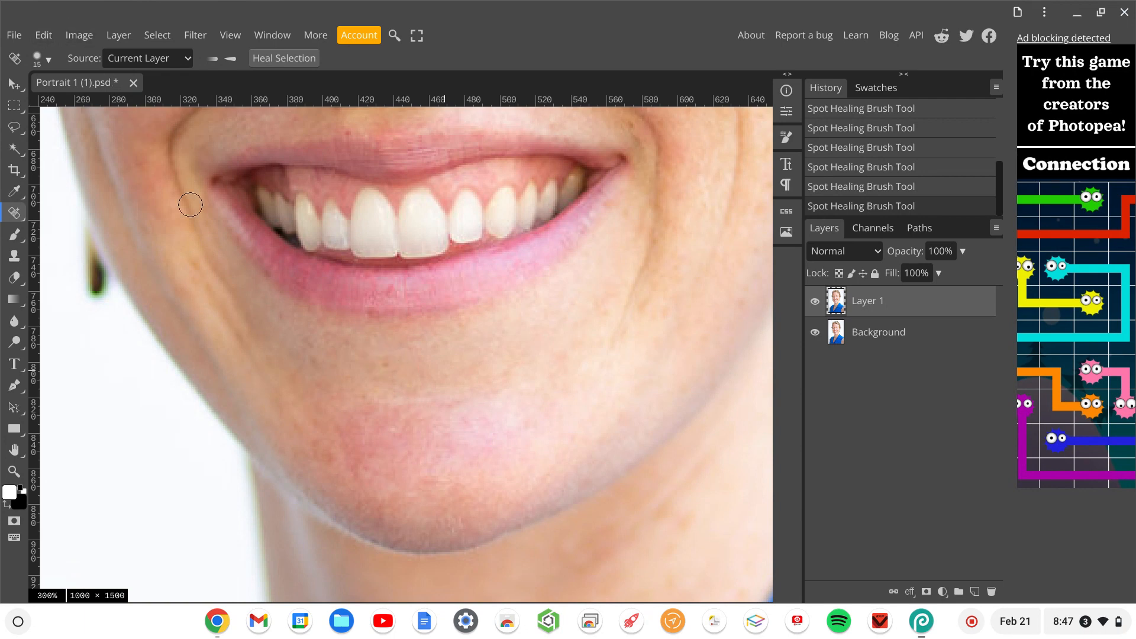
left_click(392, 432)
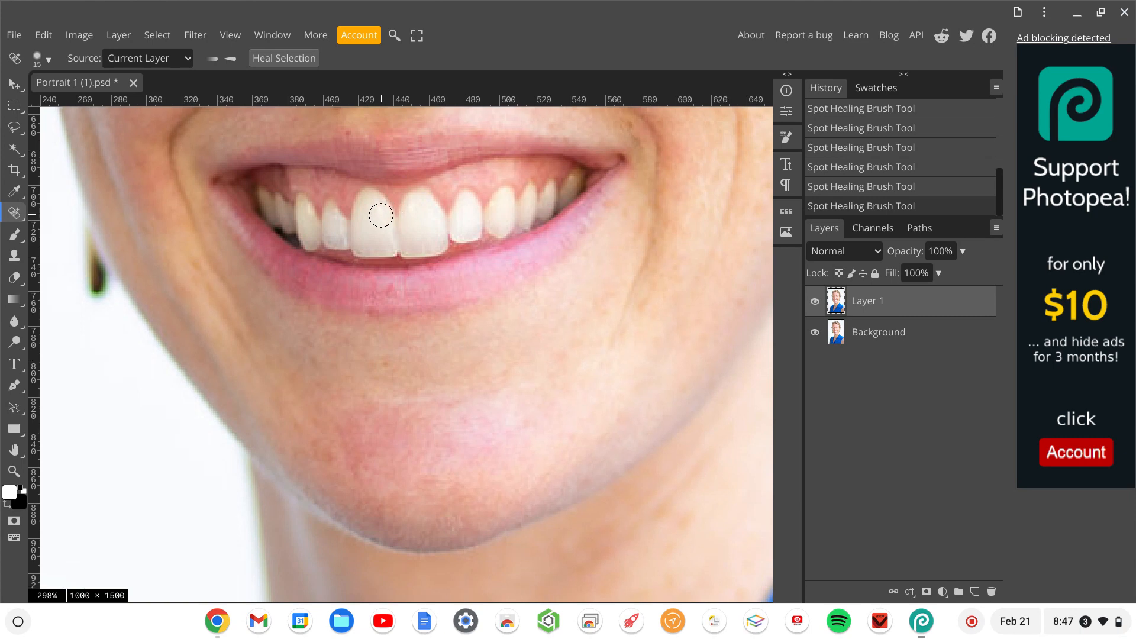
Examine the lower face, cheeks, ear and hairline for remaining blemishes and stray hairs.
scroll(380, 216, "down", 3)
scroll(380, 216, "down", 1)
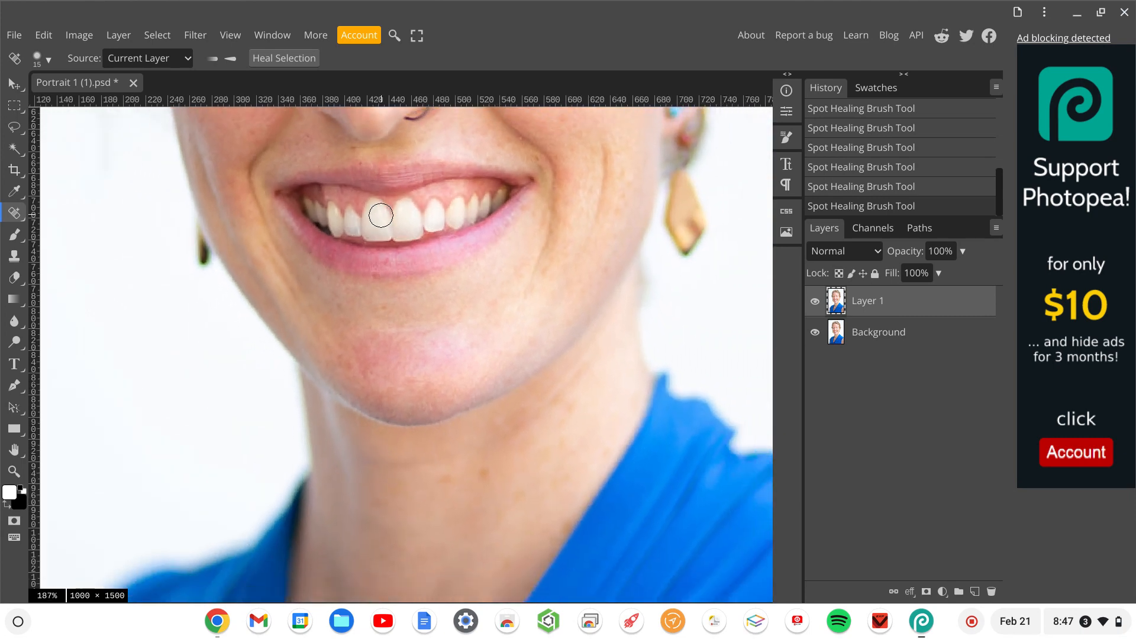
scroll(380, 215, "up", 5)
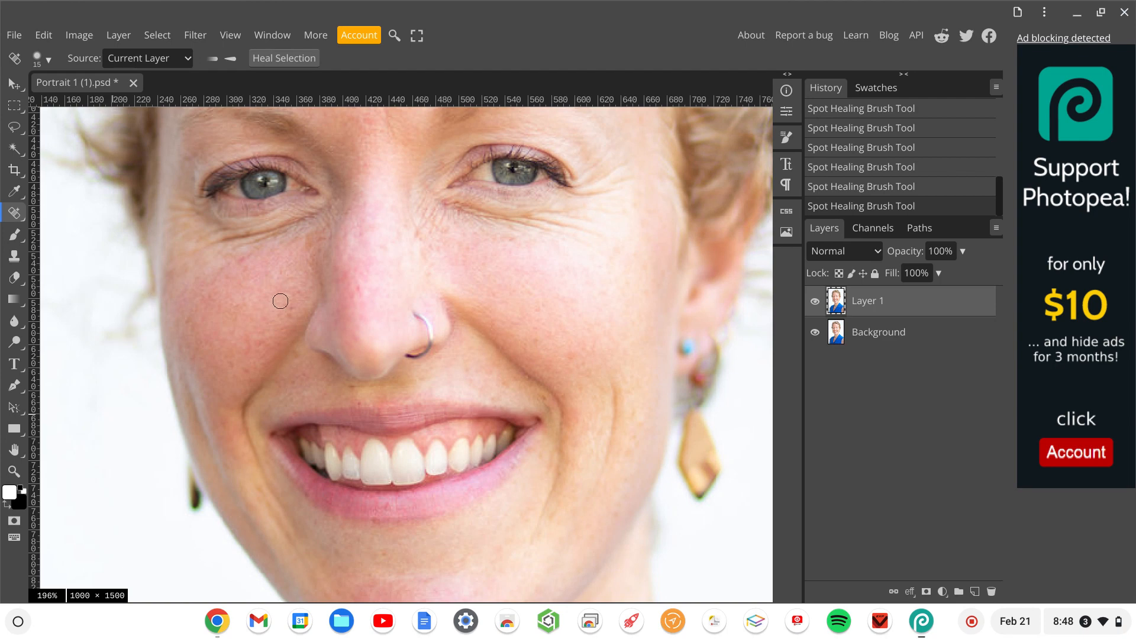
scroll(283, 302, "right", 5)
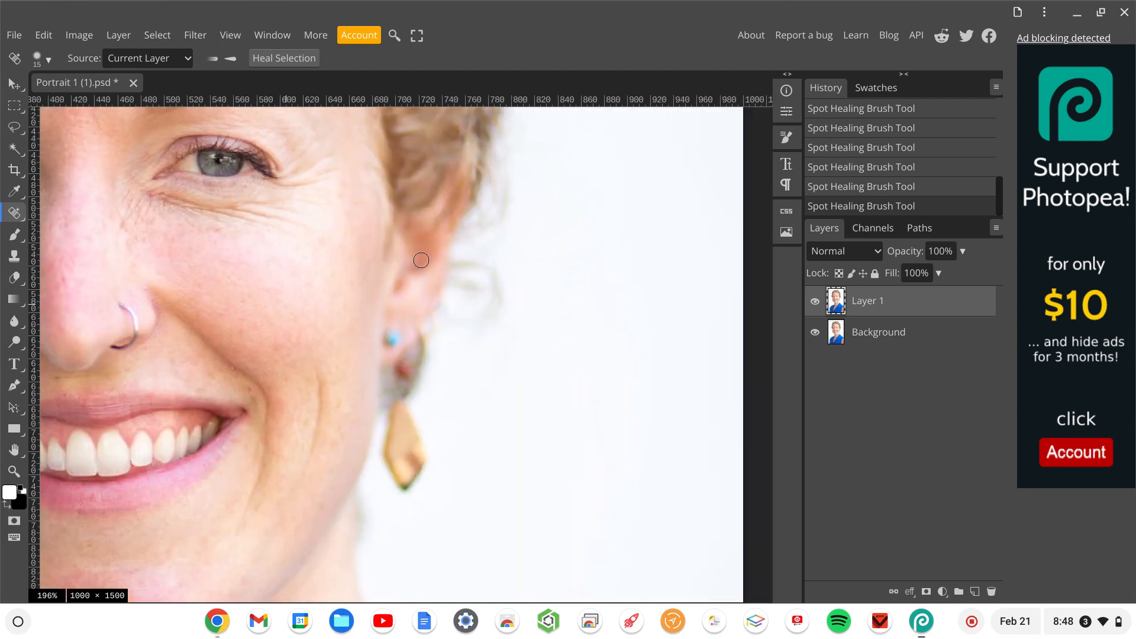
scroll(504, 213, "up", 3)
scroll(504, 213, "up", 6)
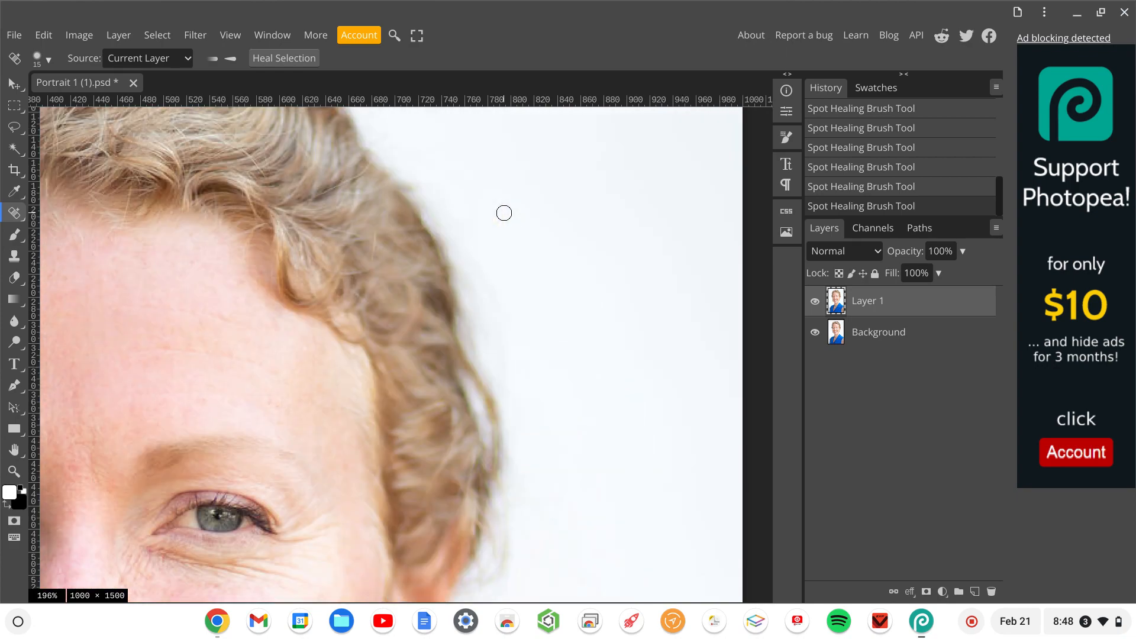
scroll(504, 213, "left", 3)
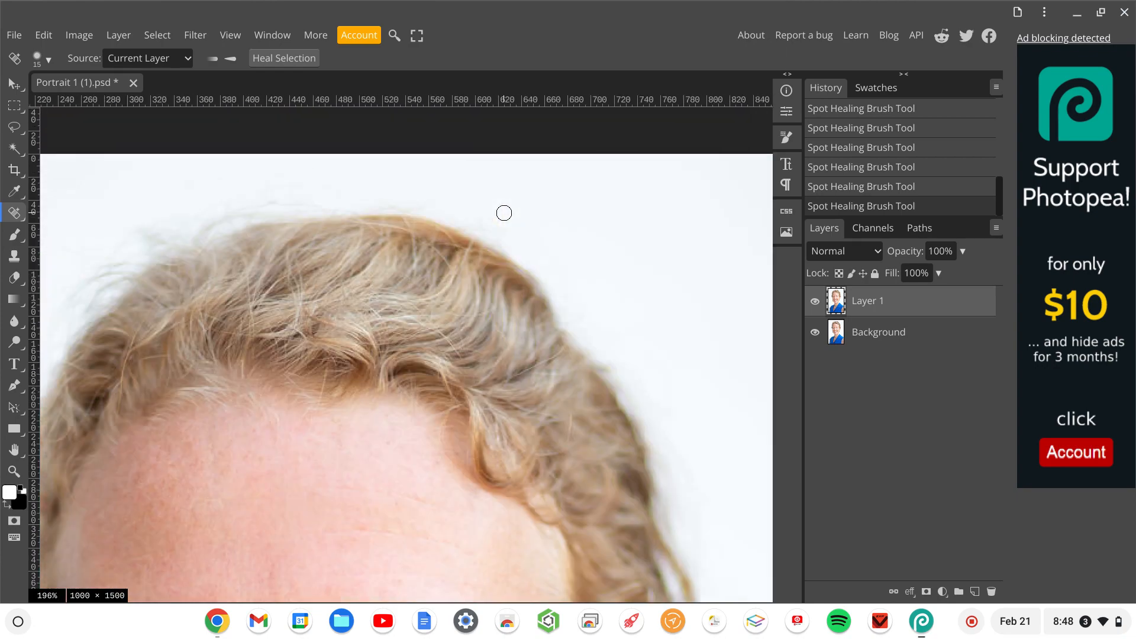
scroll(502, 211, "down", 1)
scroll(502, 210, "left", 1)
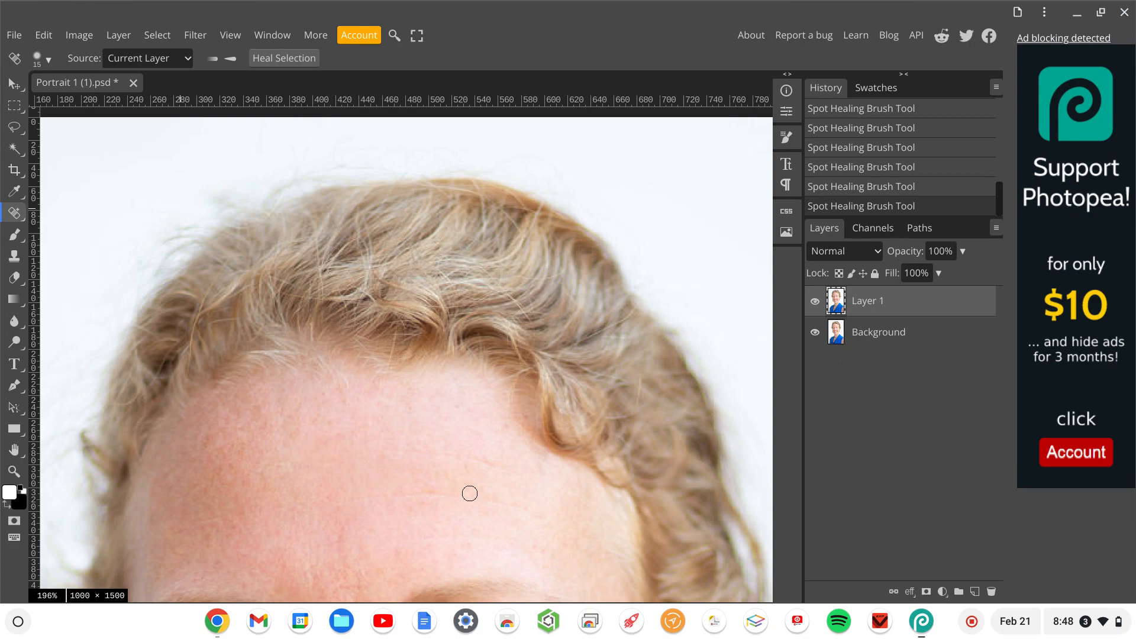
Smooth the wrinkles beneath and beside the subject's left eye with Spot Healing Brush strokes.
scroll(469, 493, "down", 10)
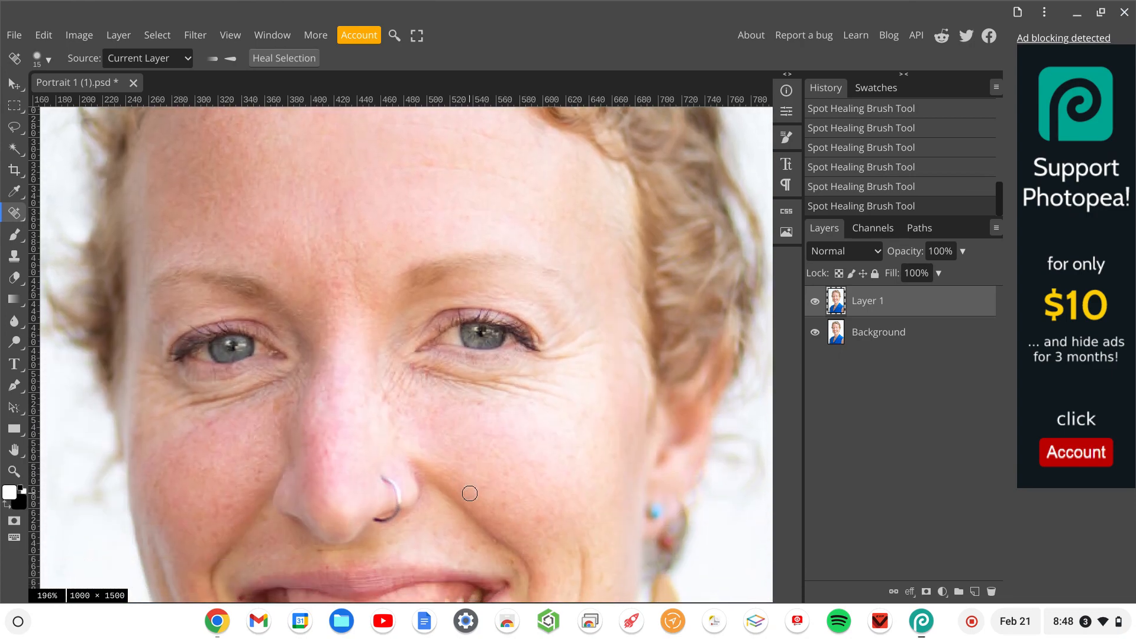
scroll(470, 493, "down", 1)
scroll(470, 492, "down", 3)
scroll(469, 493, "right", 3)
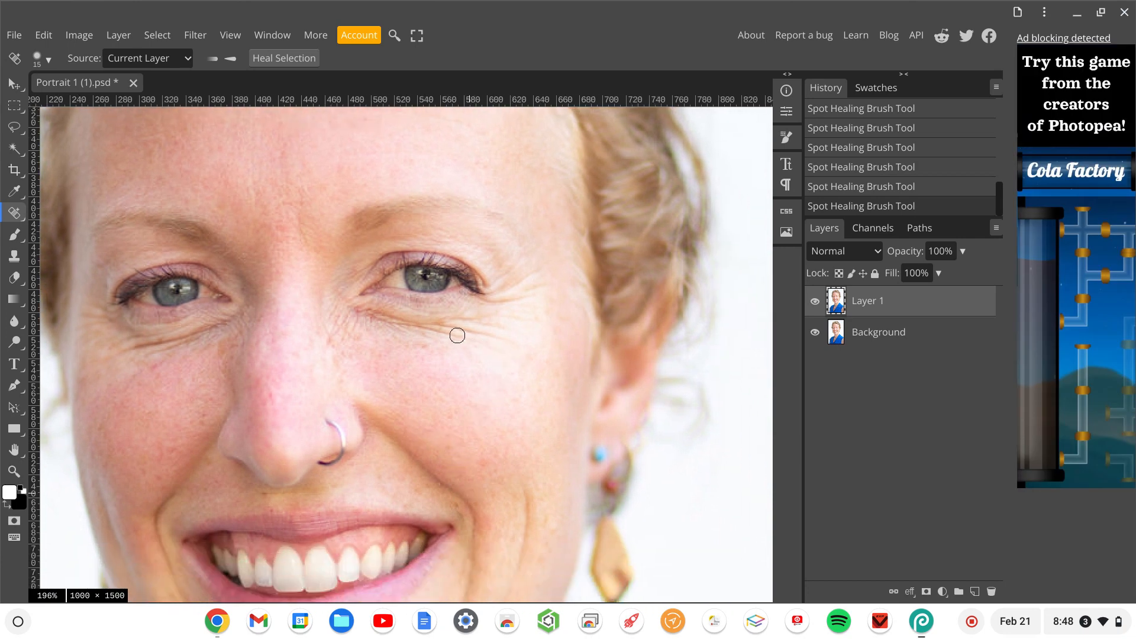
left_click_drag(458, 335, 508, 357)
left_click_drag(465, 329, 514, 339)
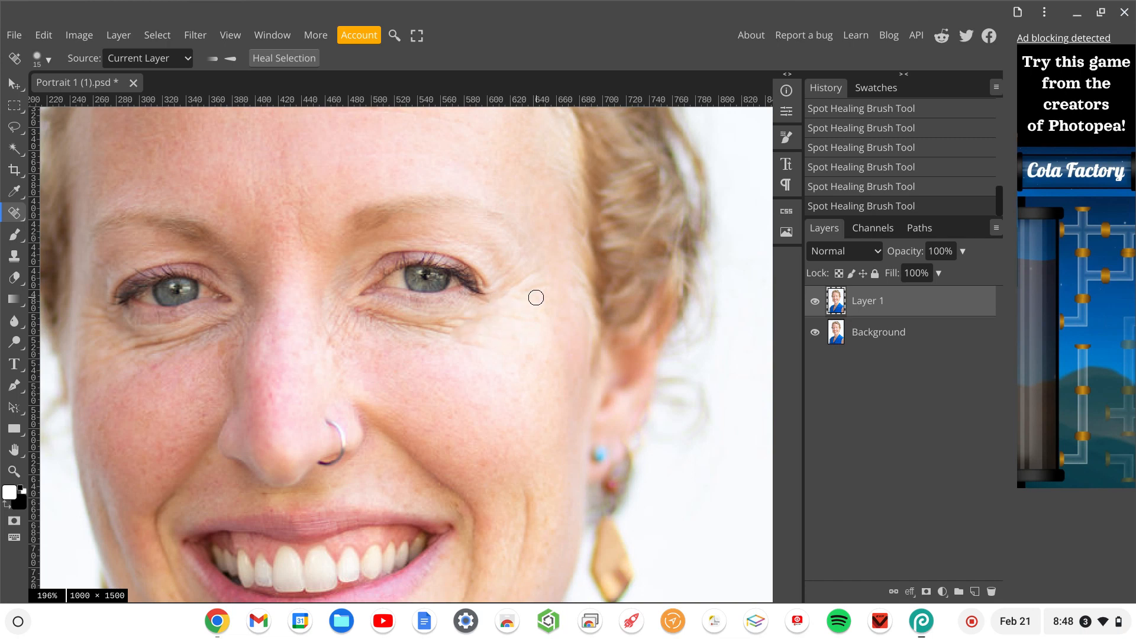
left_click_drag(511, 292, 540, 268)
mouse_move(426, 318)
left_mouse_down()
mouse_move(413, 319)
mouse_move(472, 317)
mouse_move(436, 329)
mouse_move(482, 331)
mouse_move(462, 340)
mouse_move(482, 347)
left_mouse_up()
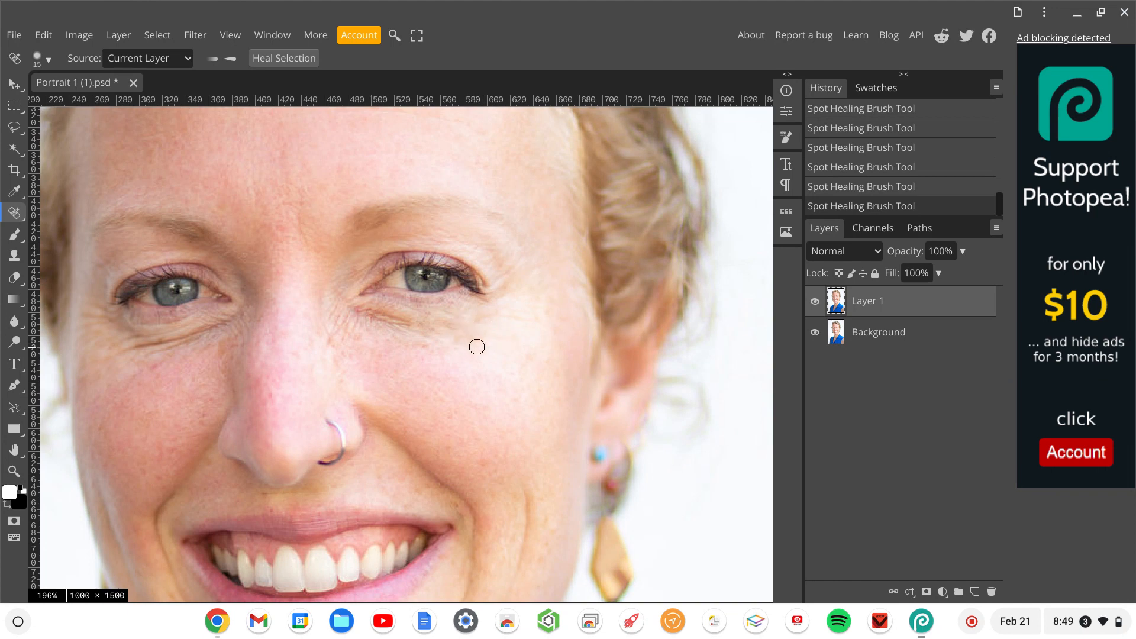
Undo the Spot Healing Brush strokes over the wrinkles beneath and beside the subject's left eye.
left_click_drag(359, 316, 431, 325)
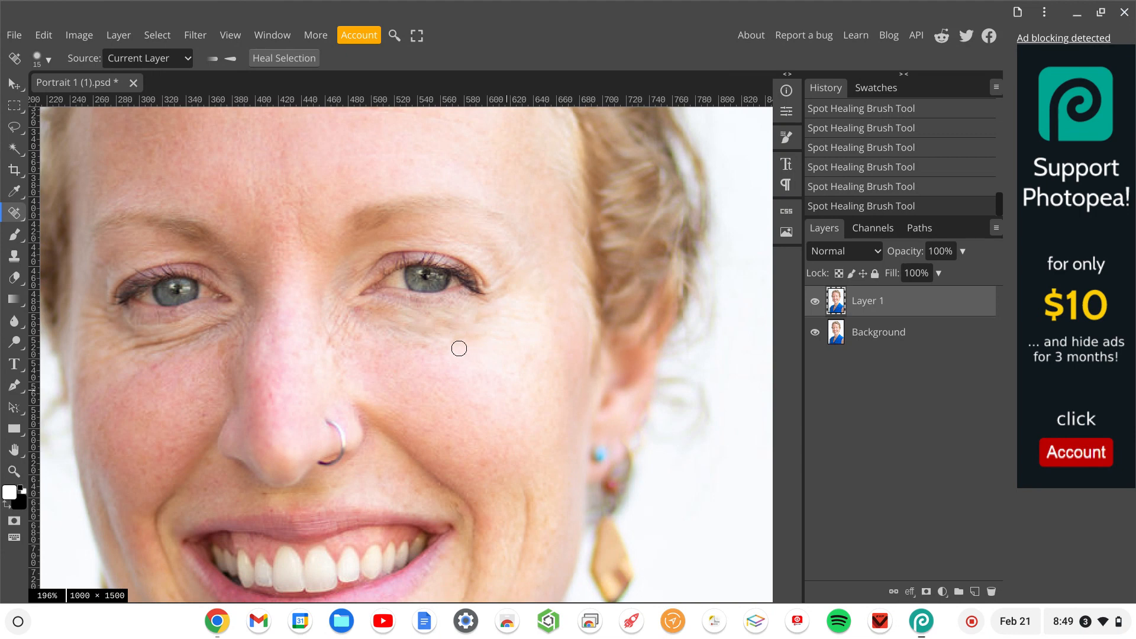
key("ctrl+z")
key("ctrl+z")
key("ctrl+z")
key("ctrl+z")
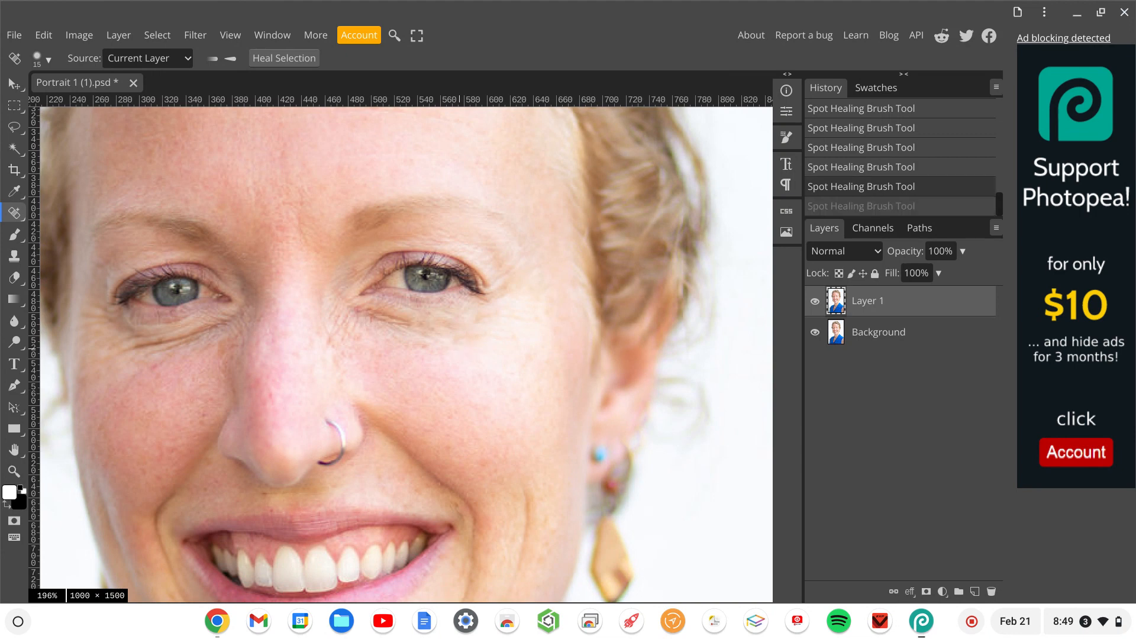
key("ctrl+z")
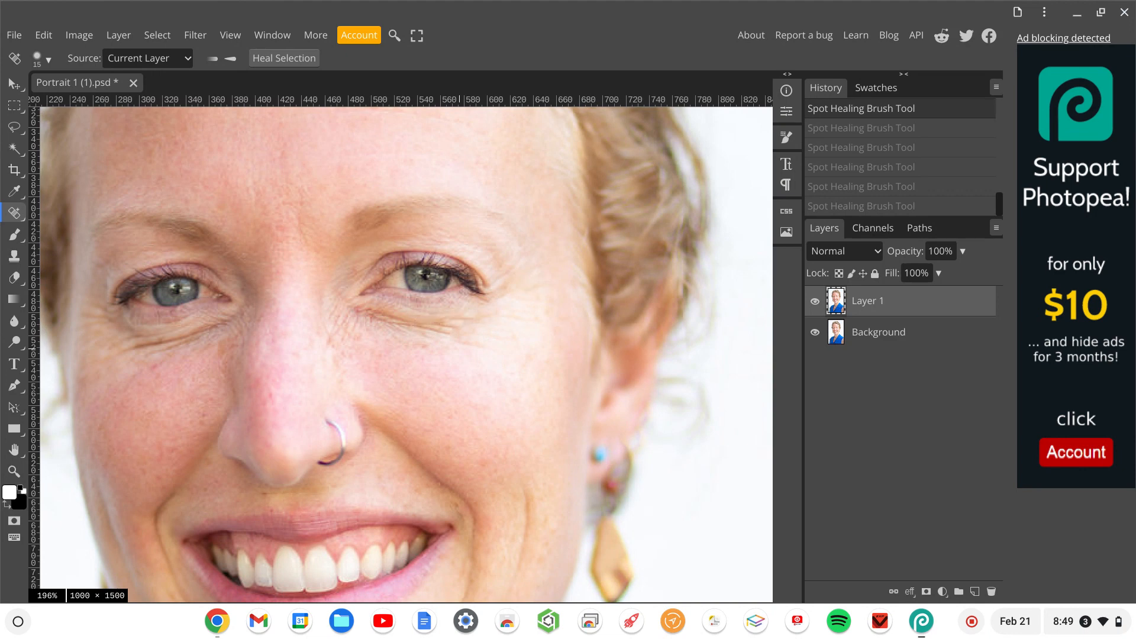
key("ctrl+z")
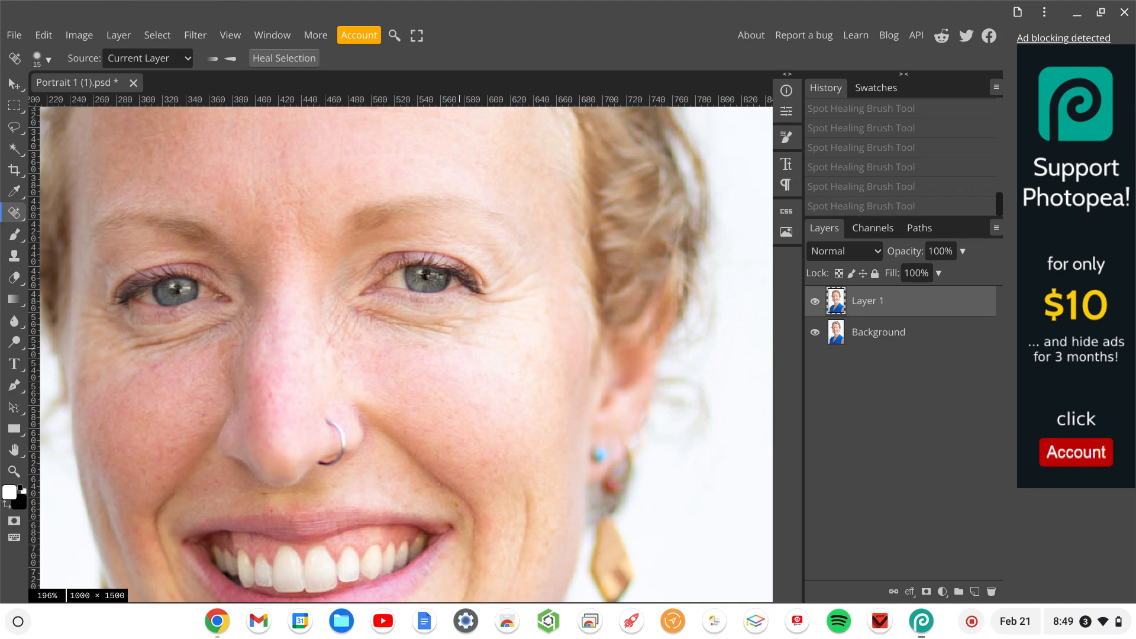
key("ctrl+z")
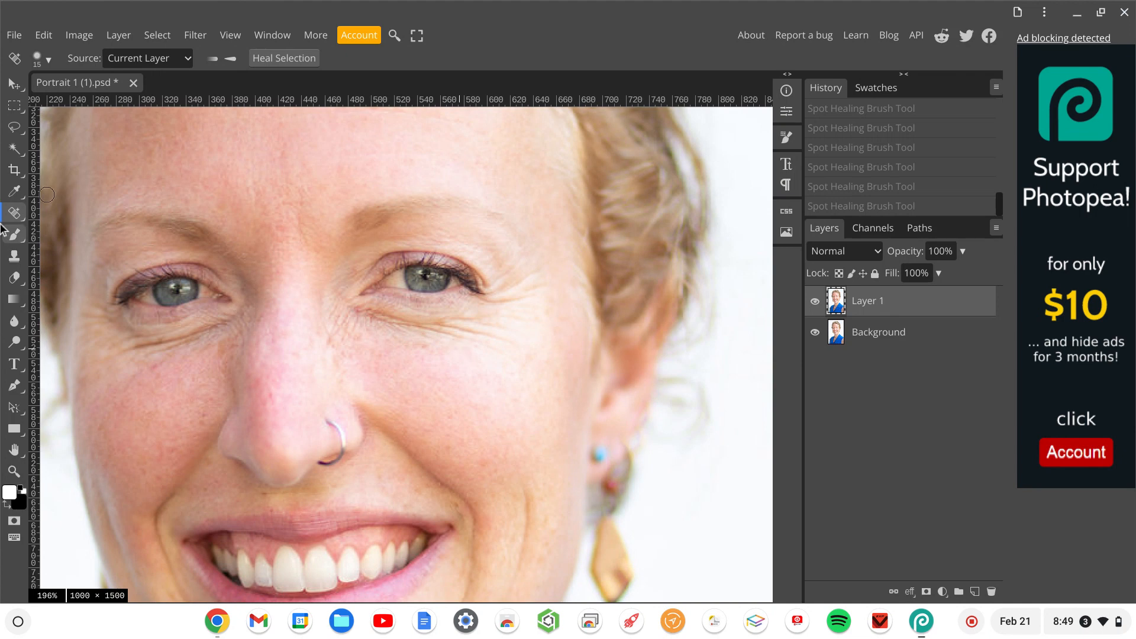
Sample smooth cheek skin with the Healing Brush and paint it over the wrinkles beneath the subject's left eye.
left_click(17, 214)
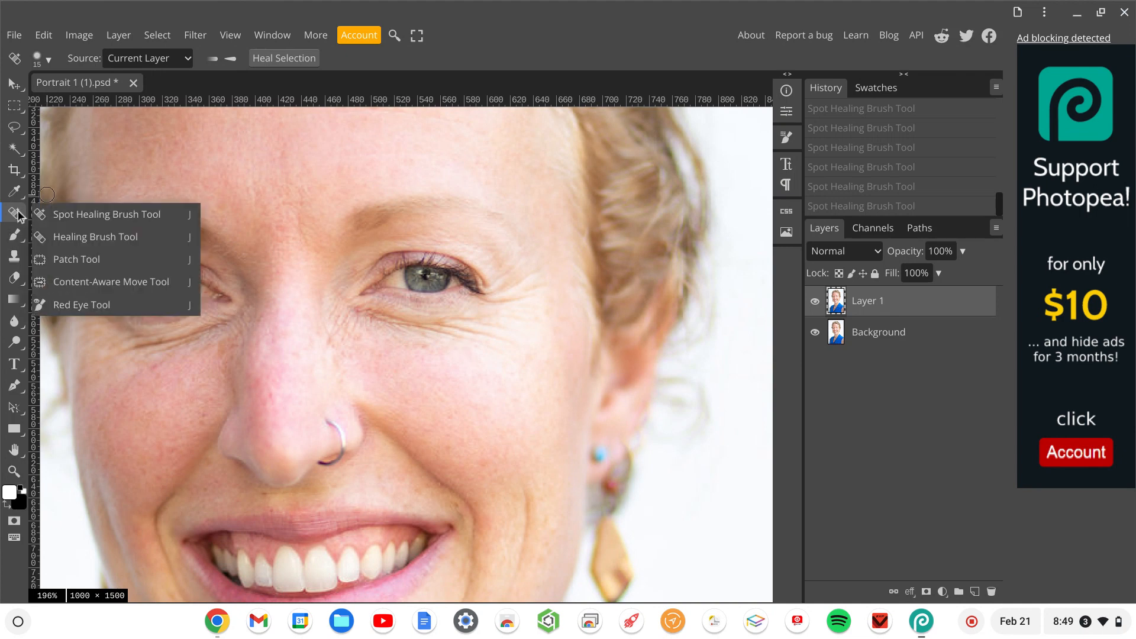
left_click(74, 238)
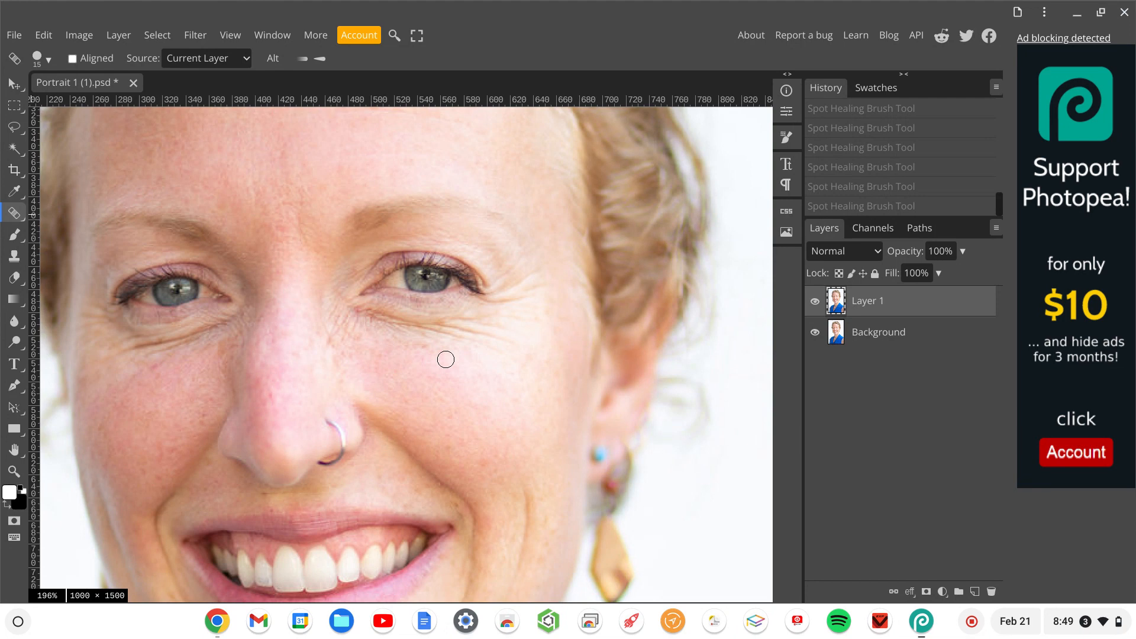
left_click(465, 379)
left_click(467, 374)
left_click(468, 367)
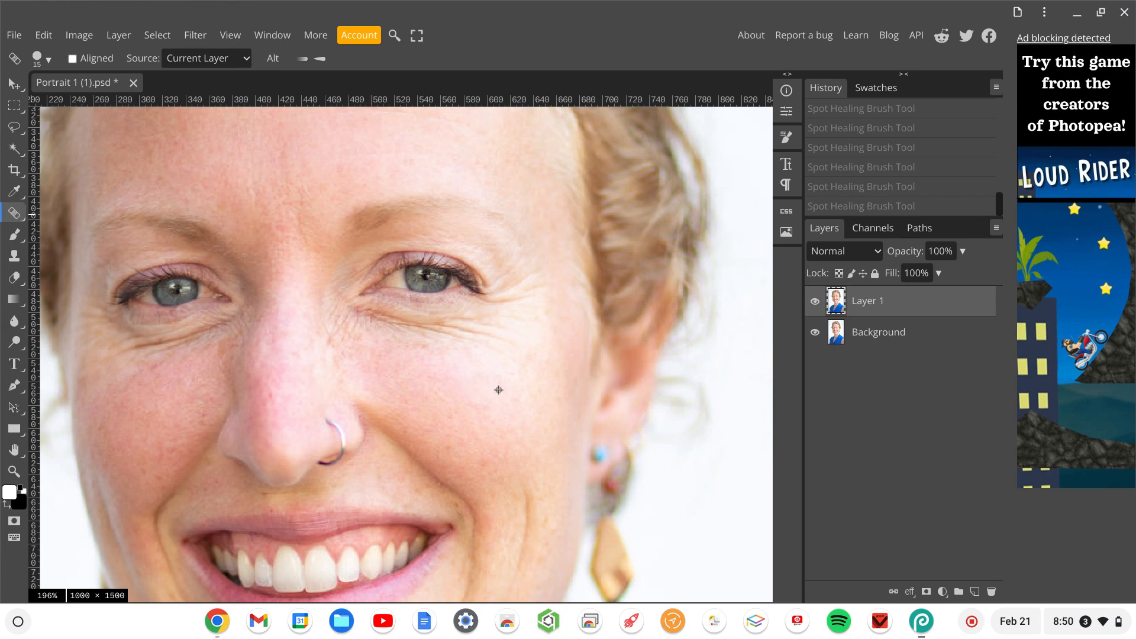
left_click(414, 377, "alt")
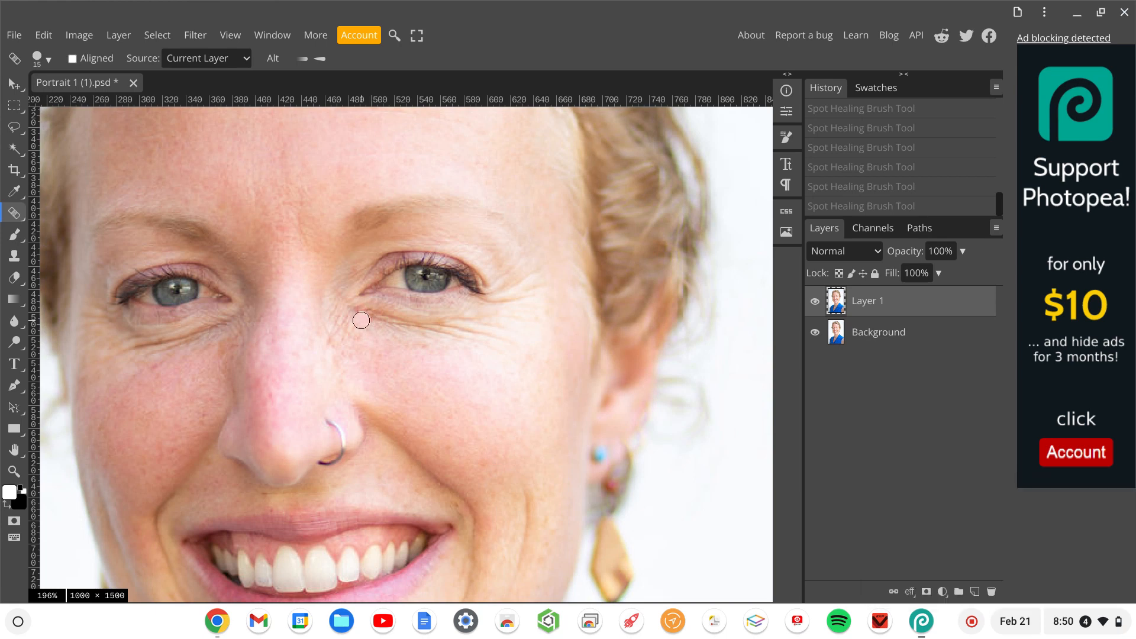
mouse_move(363, 320)
left_mouse_down()
mouse_move(575, 332)
mouse_move(567, 328)
left_mouse_up()
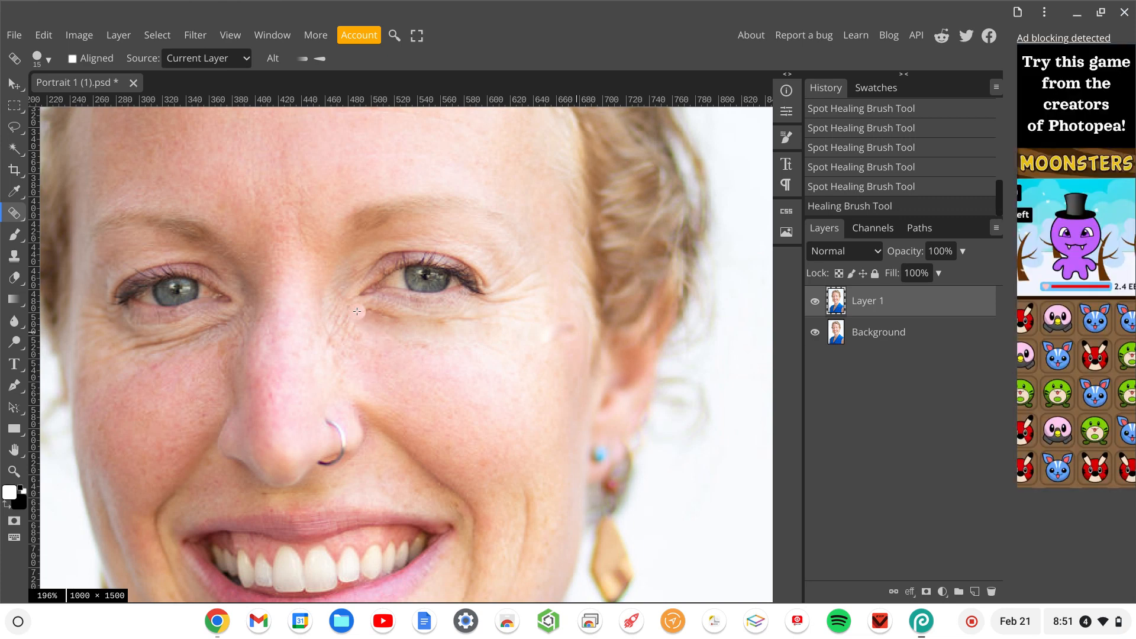
left_click_drag(354, 311, 474, 317)
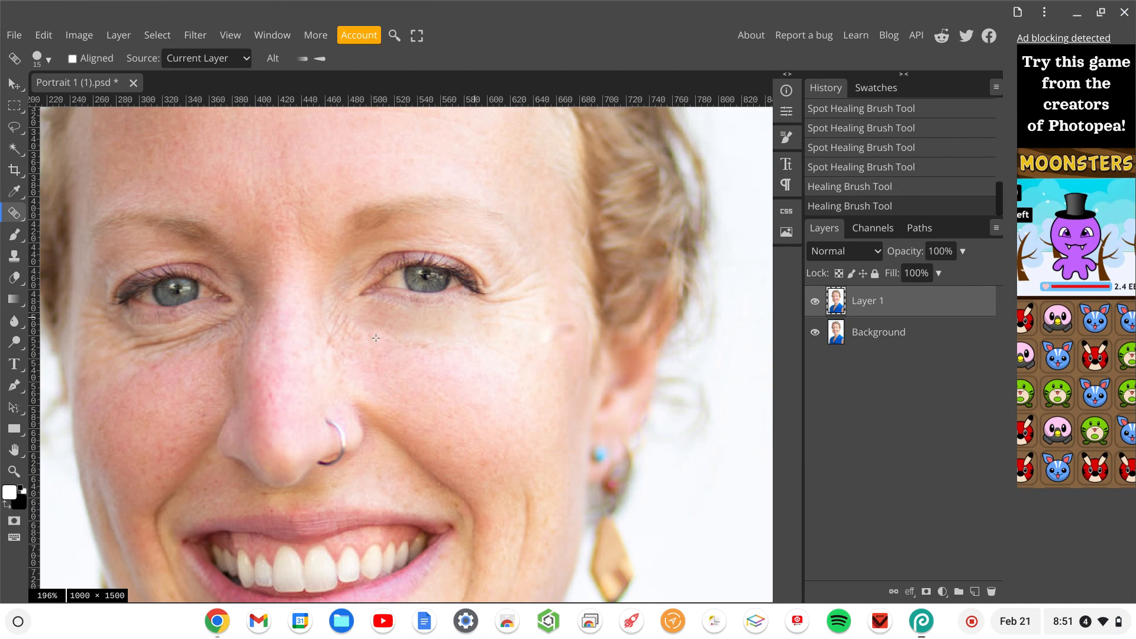
Try to copy the subject's left eye onto the forehead with the Healing Brush, and undo it.
scroll(375, 337, "up", 5)
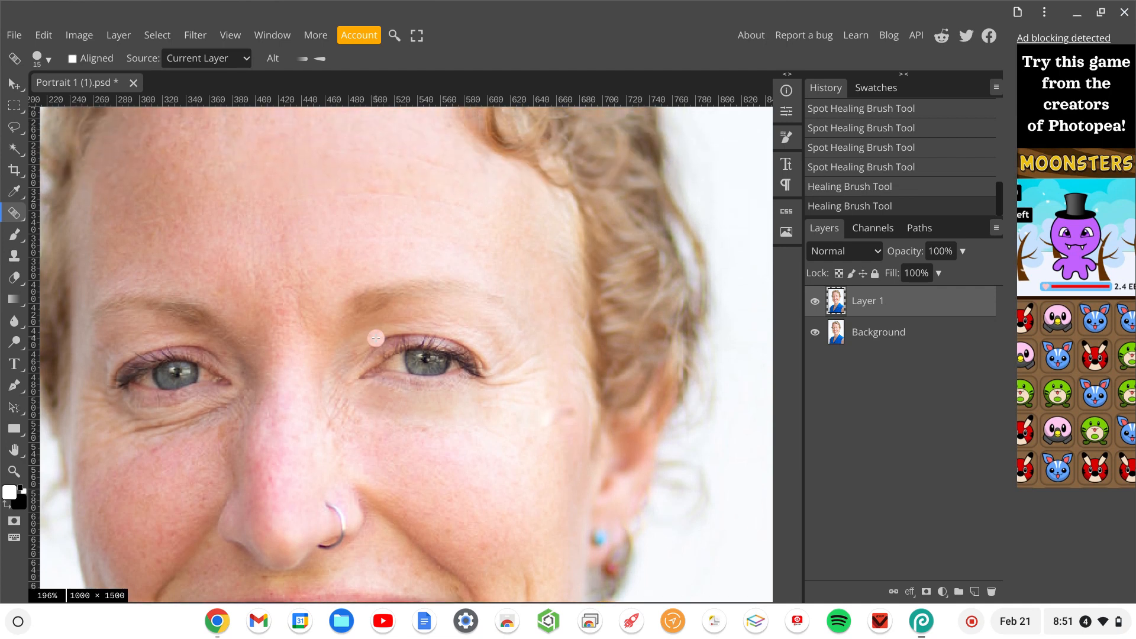
scroll(376, 337, "left", 3)
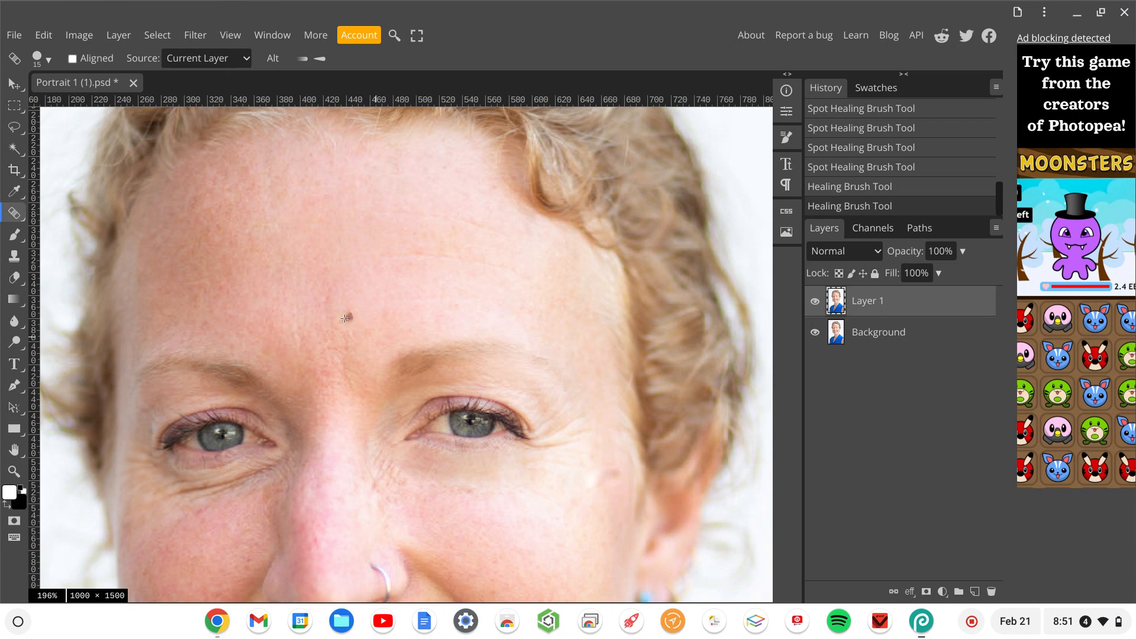
mouse_move(258, 280)
left_mouse_down()
mouse_move(318, 238)
mouse_move(362, 228)
mouse_move(256, 287)
mouse_move(374, 242)
mouse_move(289, 291)
mouse_move(378, 259)
mouse_move(362, 259)
mouse_move(379, 274)
mouse_move(314, 292)
left_mouse_up()
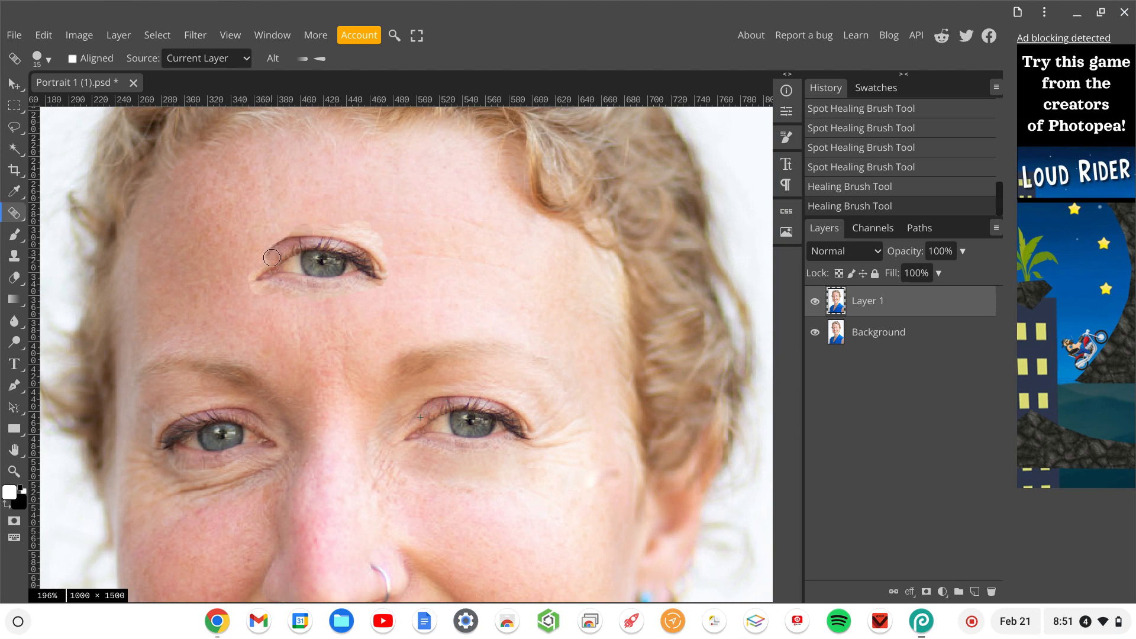
left_click_drag(249, 280, 249, 280)
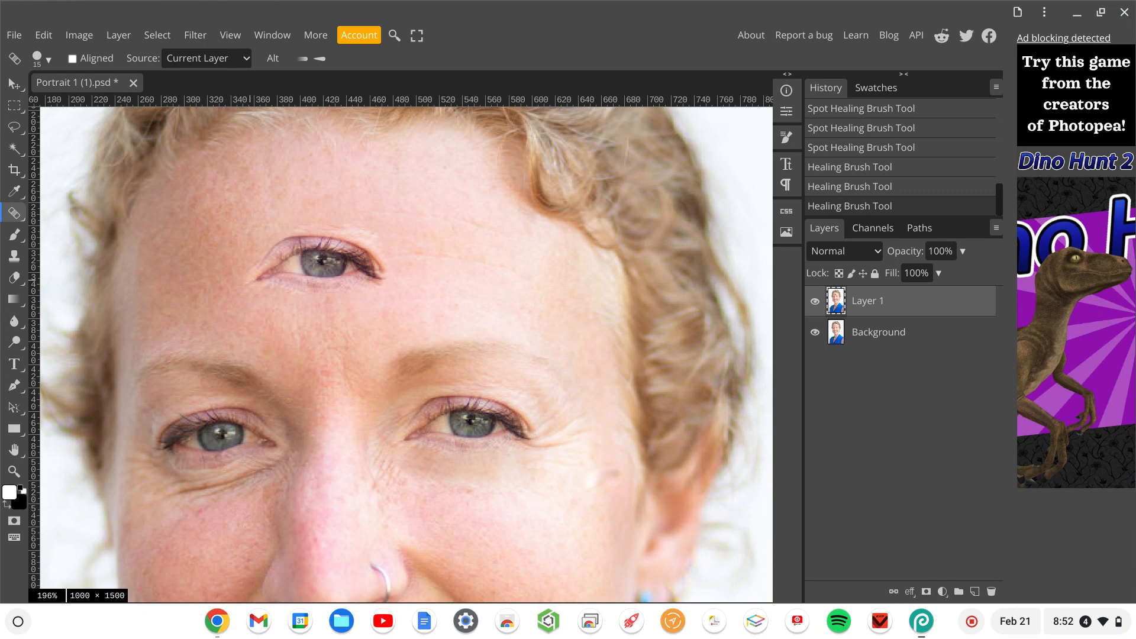
key("ctrl+z")
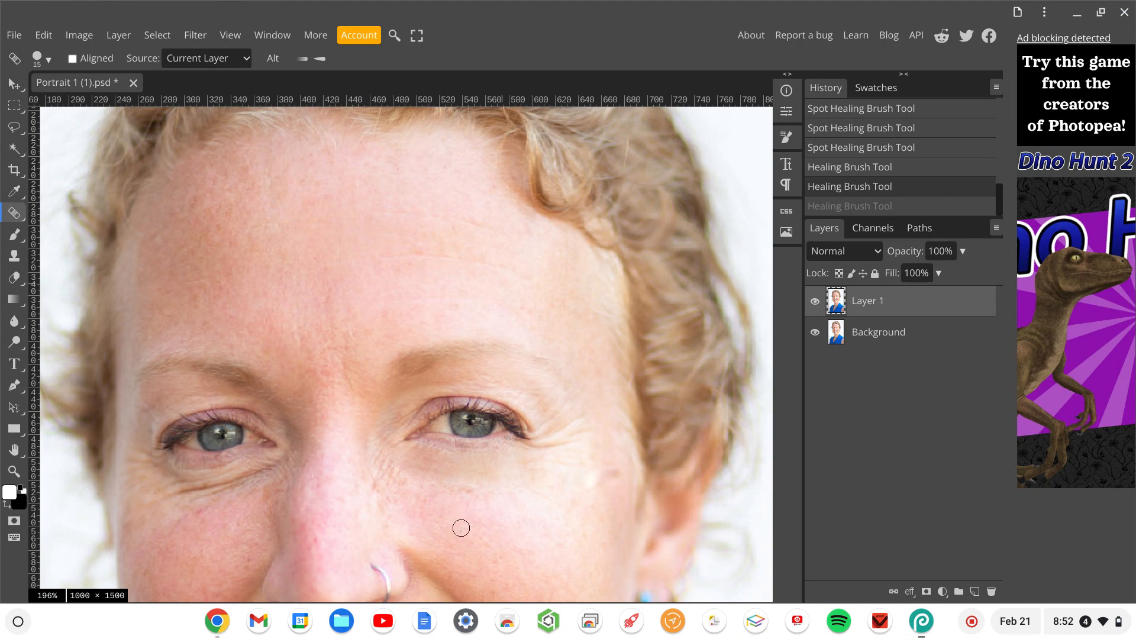
Smooth the skin beneath the subject's left eye with another Healing Brush stroke.
left_click_drag(397, 475, 489, 484)
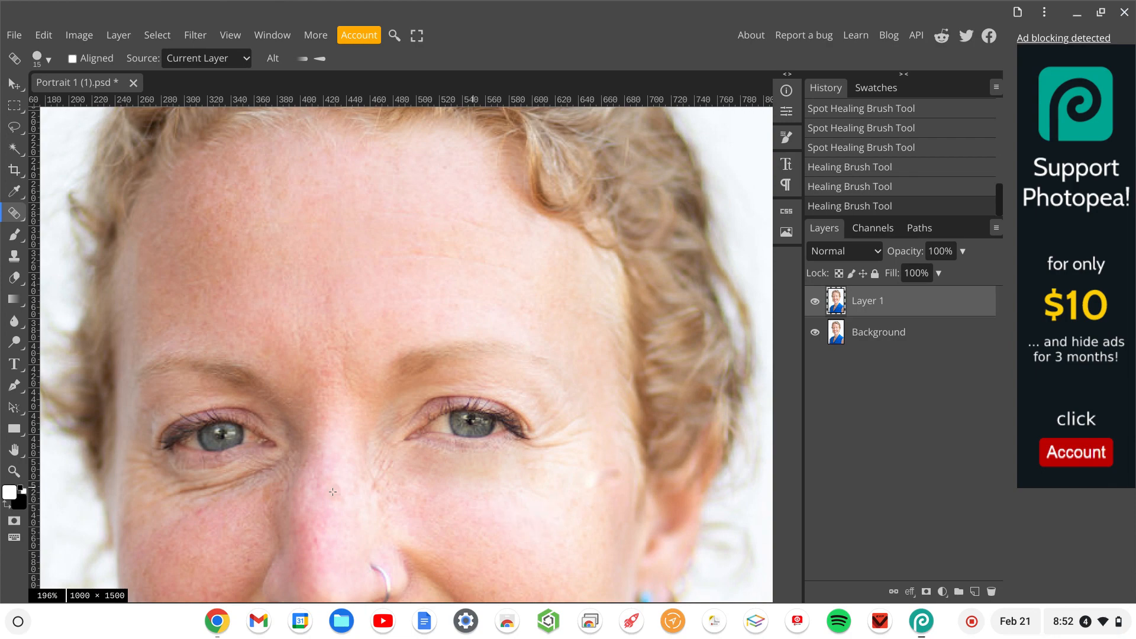
Switch to the Patch Tool for retouching the nose ring.
scroll(331, 485, "down", 3)
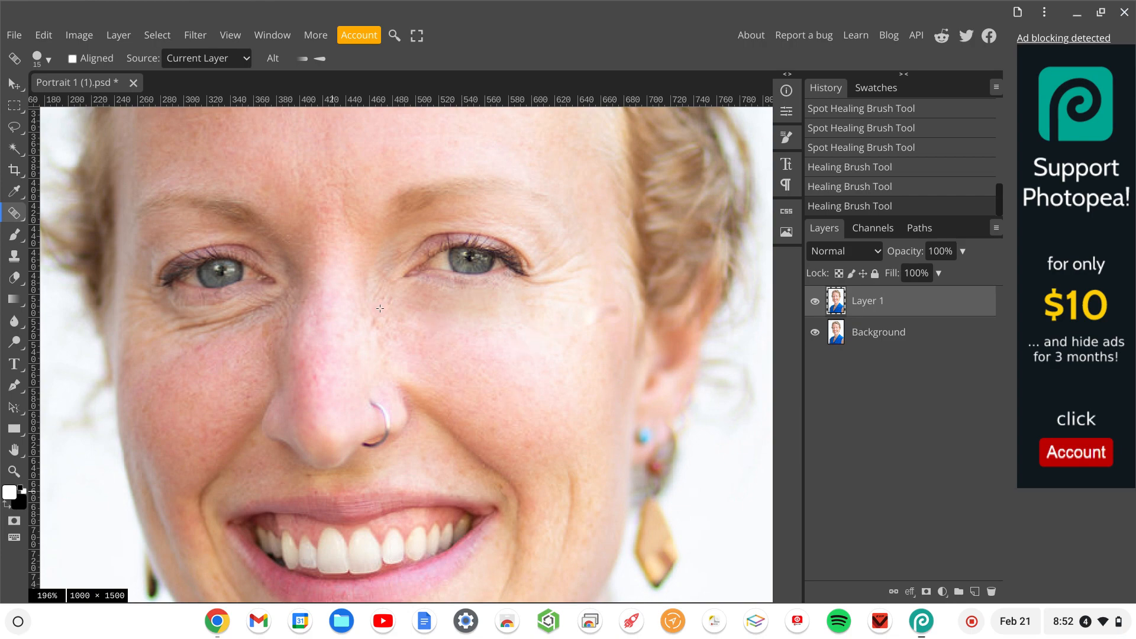
scroll(452, 331, "up", 3)
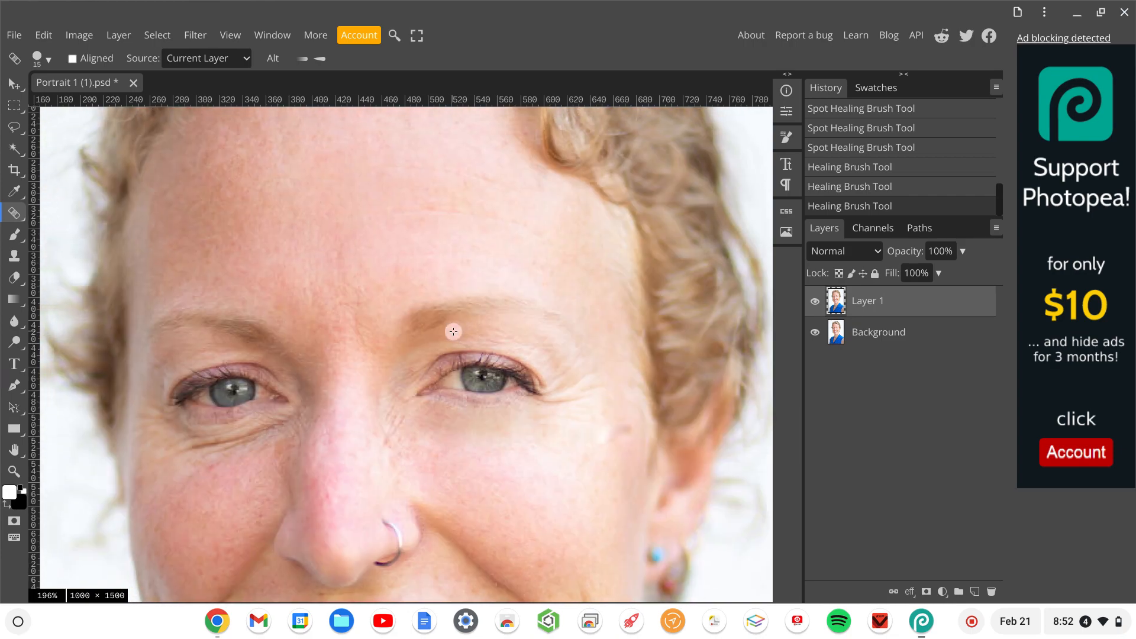
scroll(453, 331, "down", 3)
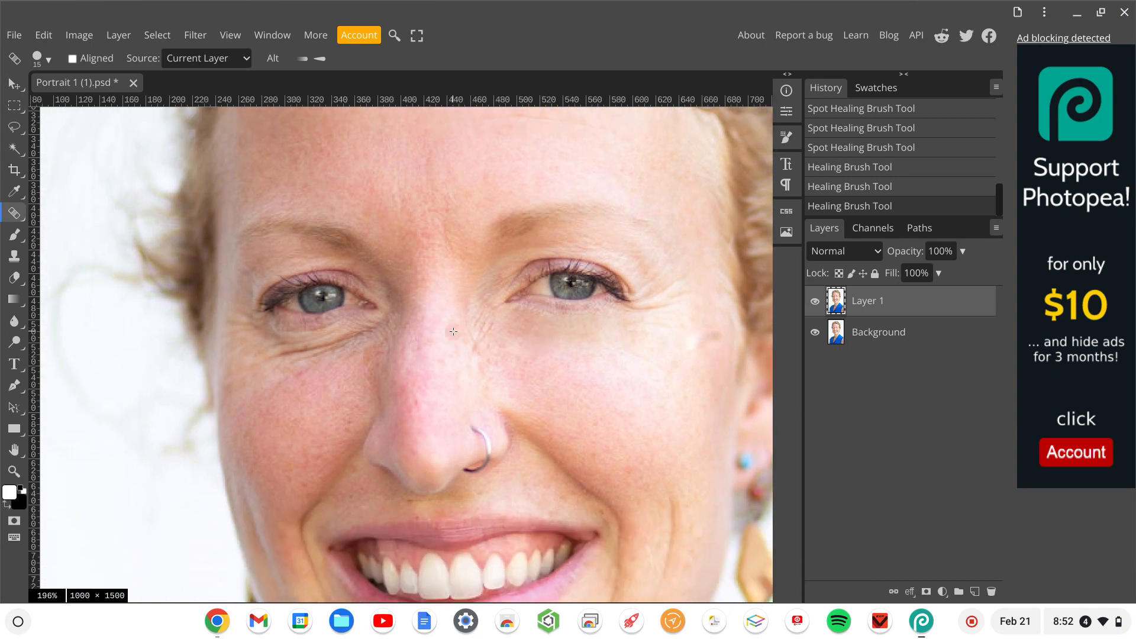
scroll(454, 331, "down", 2)
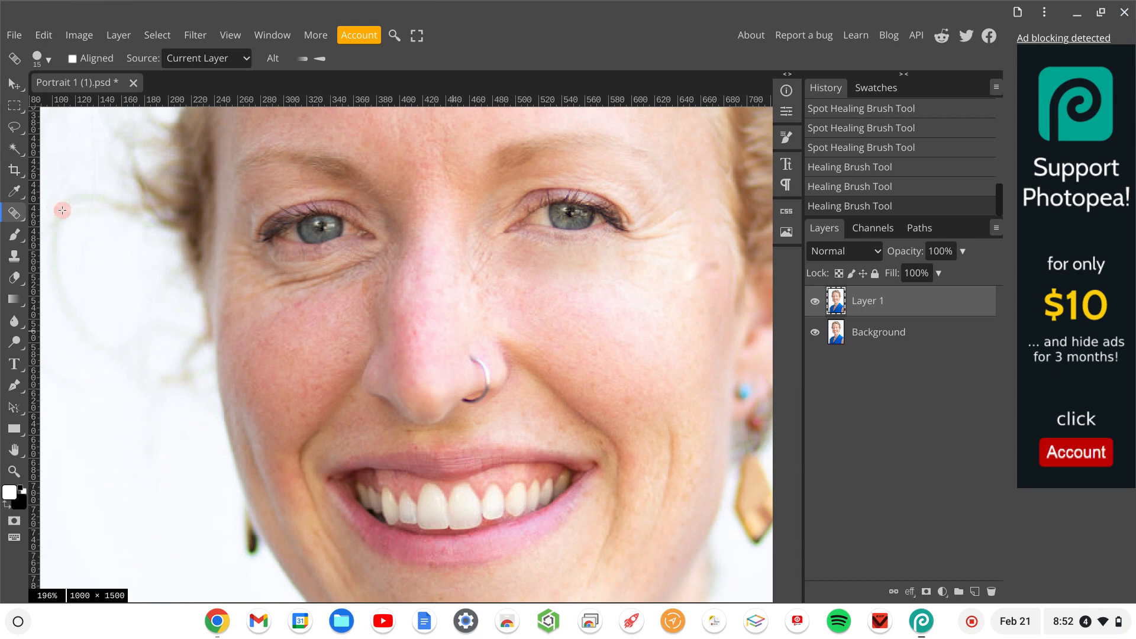
right_click(15, 218)
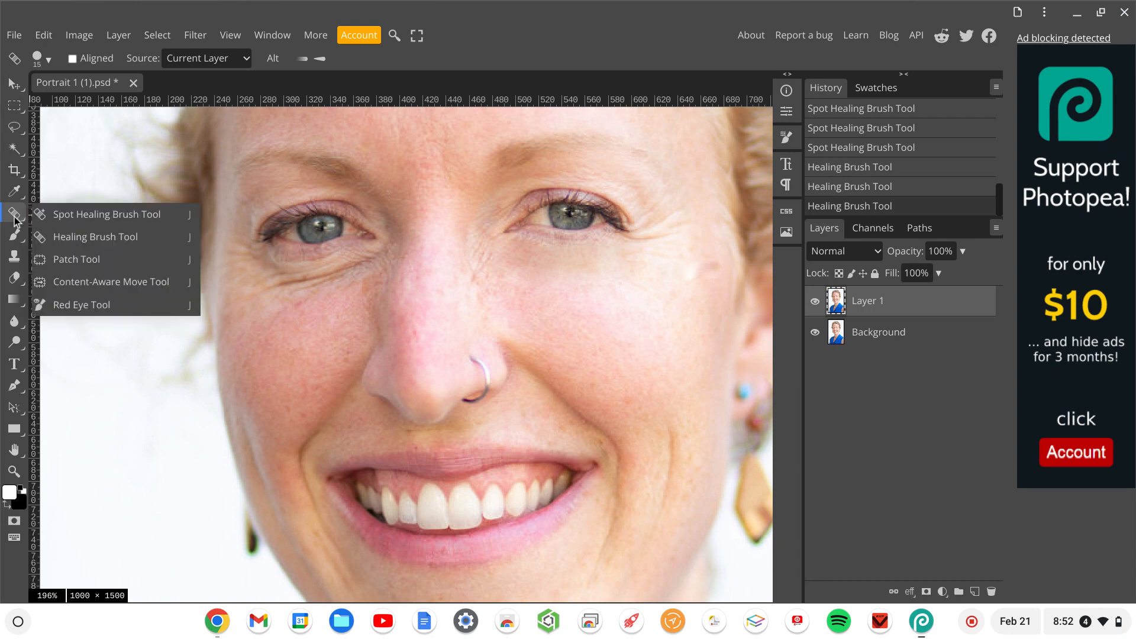
left_click(77, 260)
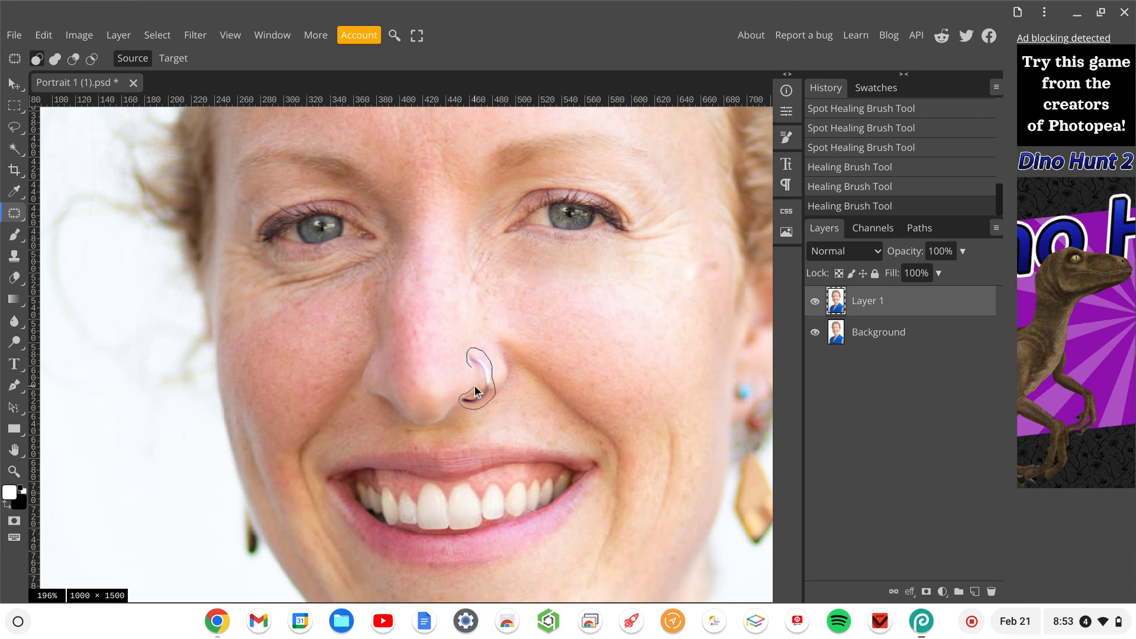
Try to remove the whole nose ring with a single Patch Tool selection, and undo the patch and its selection.
left_click_drag(475, 385, 470, 359)
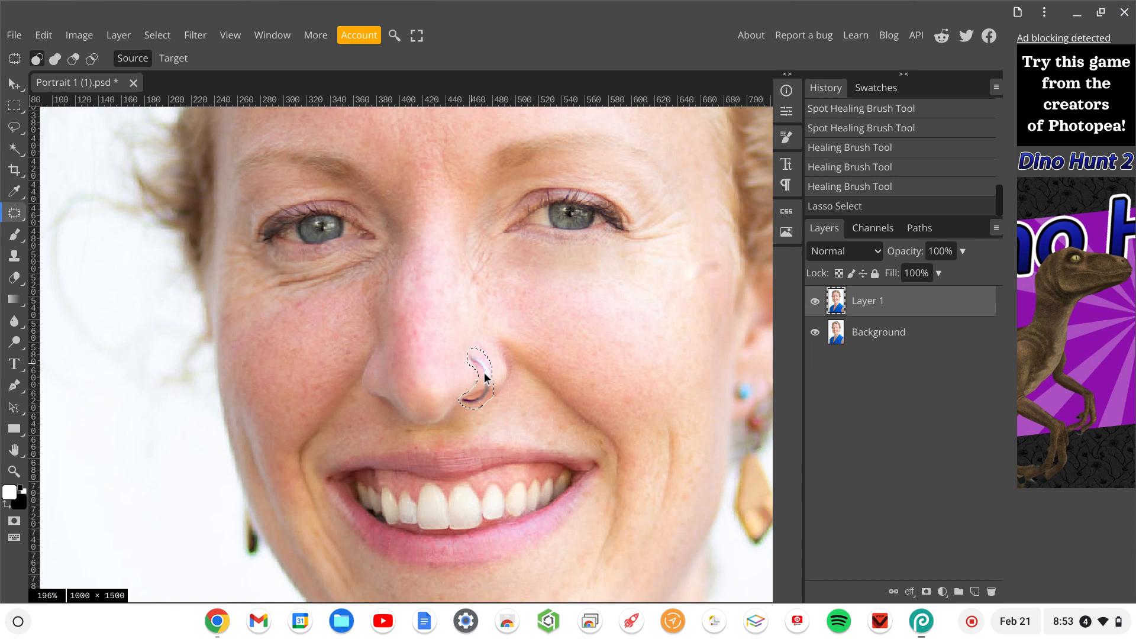
mouse_move(484, 376)
left_mouse_down()
mouse_move(495, 368)
mouse_move(483, 392)
mouse_move(498, 376)
left_mouse_up()
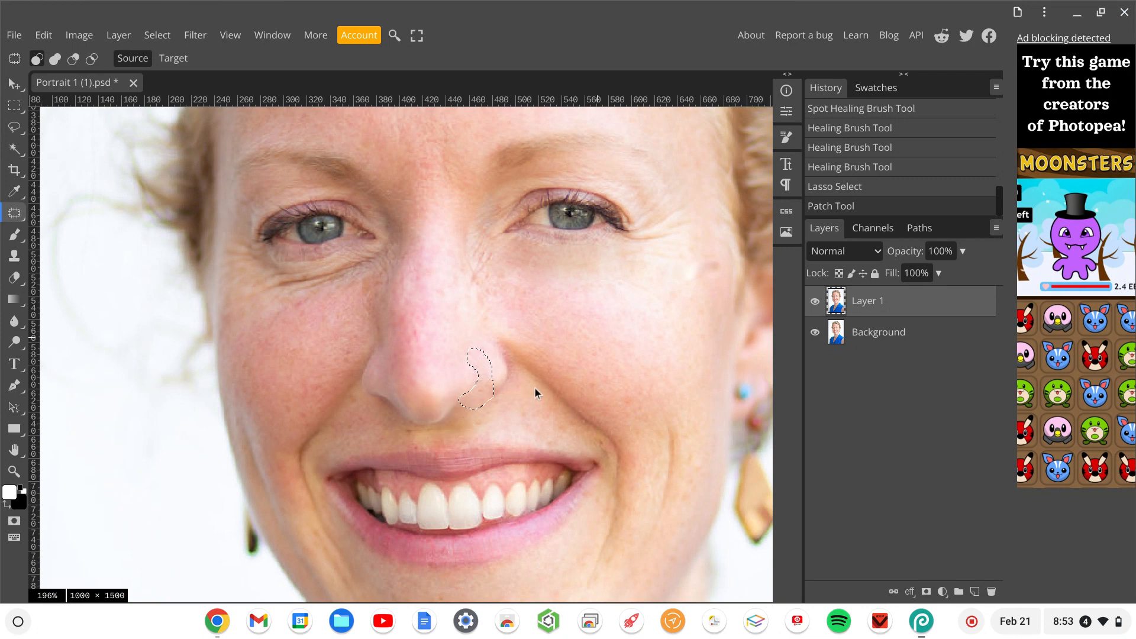
left_click(167, 31)
left_click(173, 80)
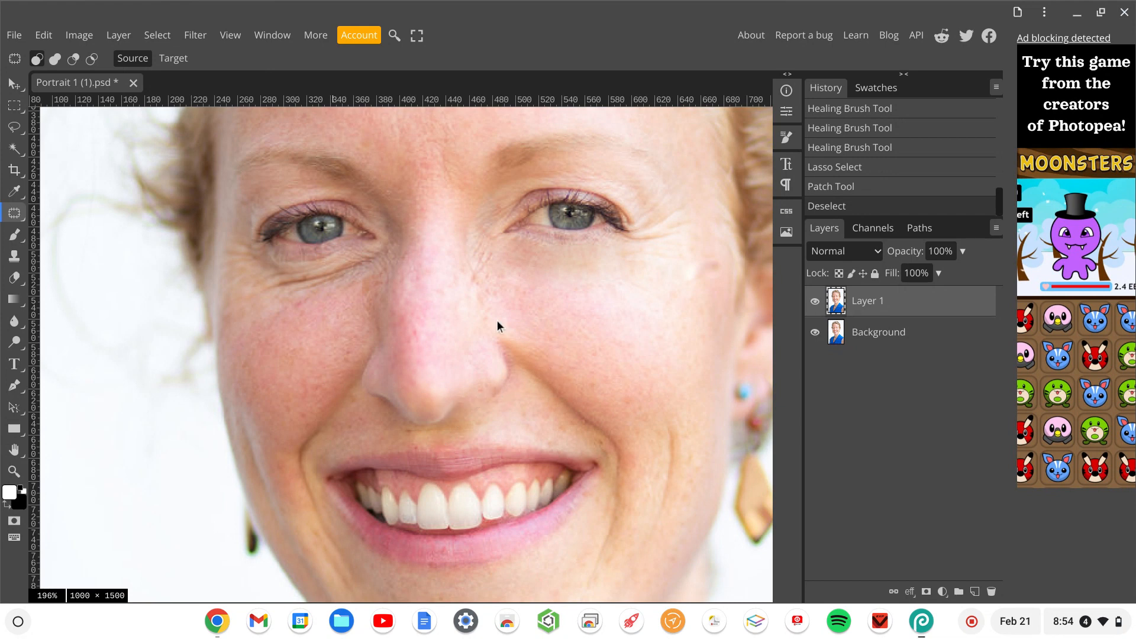
key("ctrl+z")
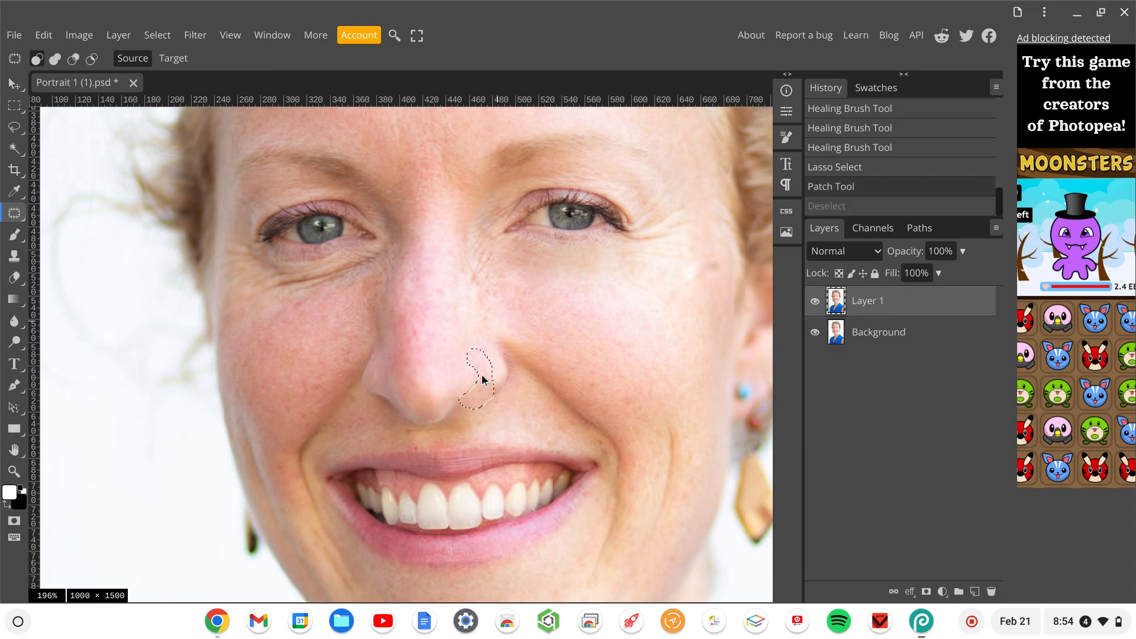
key("ctrl+z")
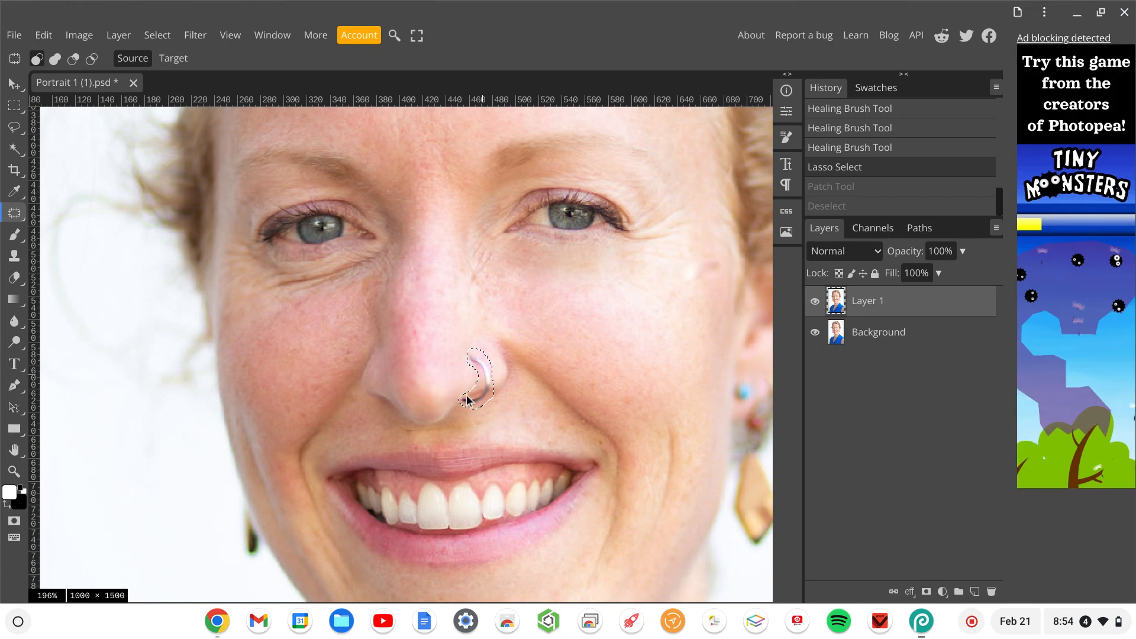
key("ctrl+z")
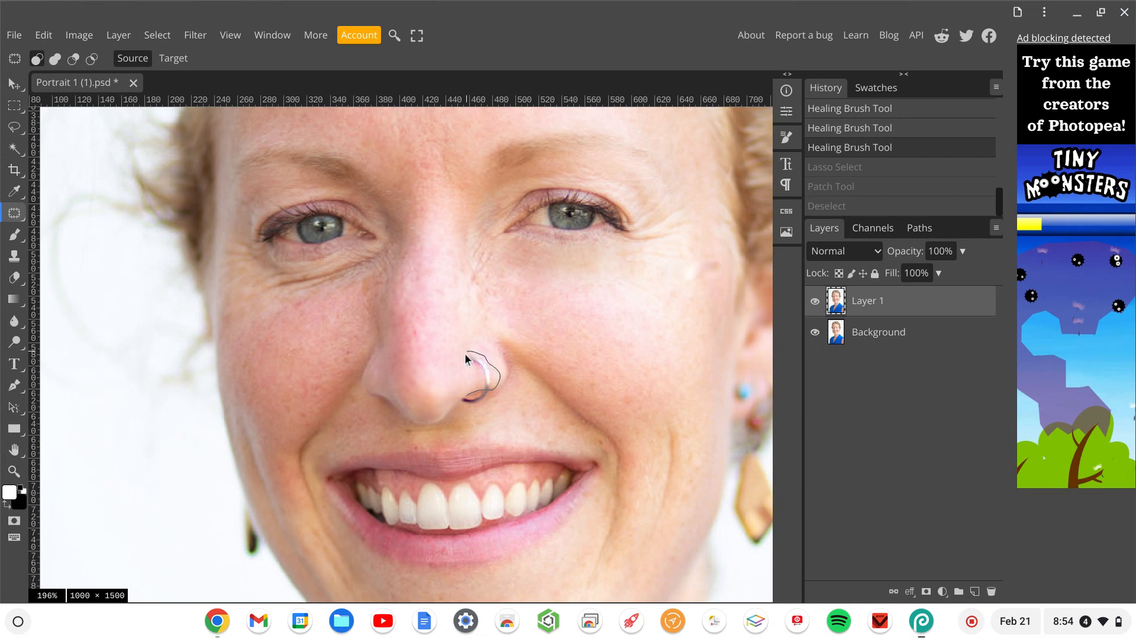
Remove the nose ring in two patches, upper part first and lower part second, using nearby skin, and deselect after each.
mouse_move(472, 390)
left_mouse_down()
mouse_move(491, 347)
mouse_move(484, 336)
left_mouse_up()
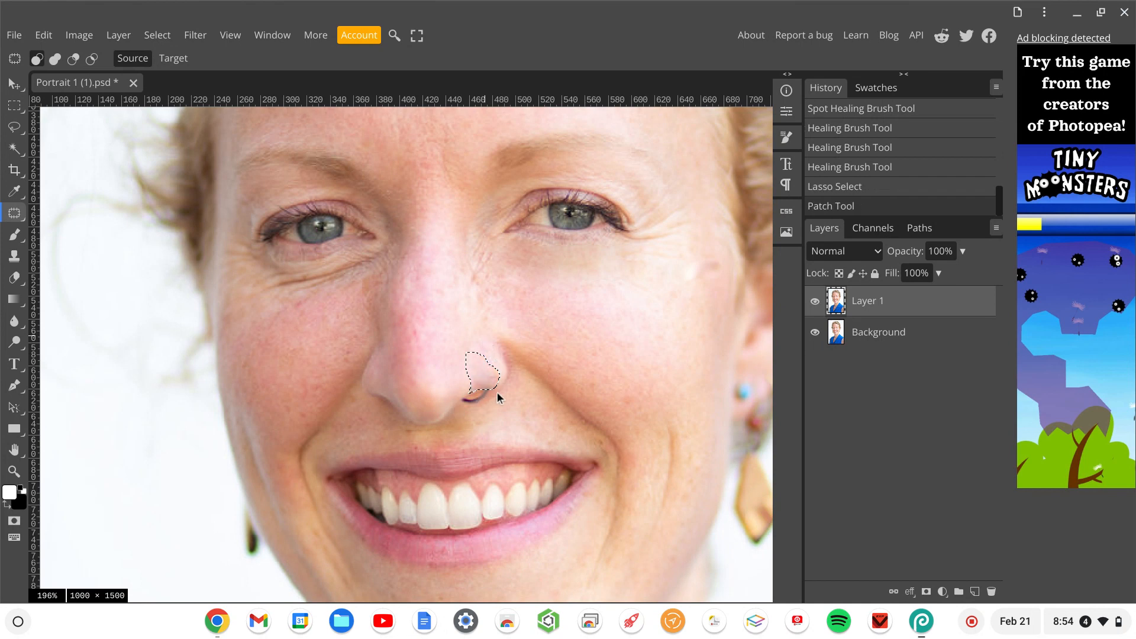
key("ctrl+d")
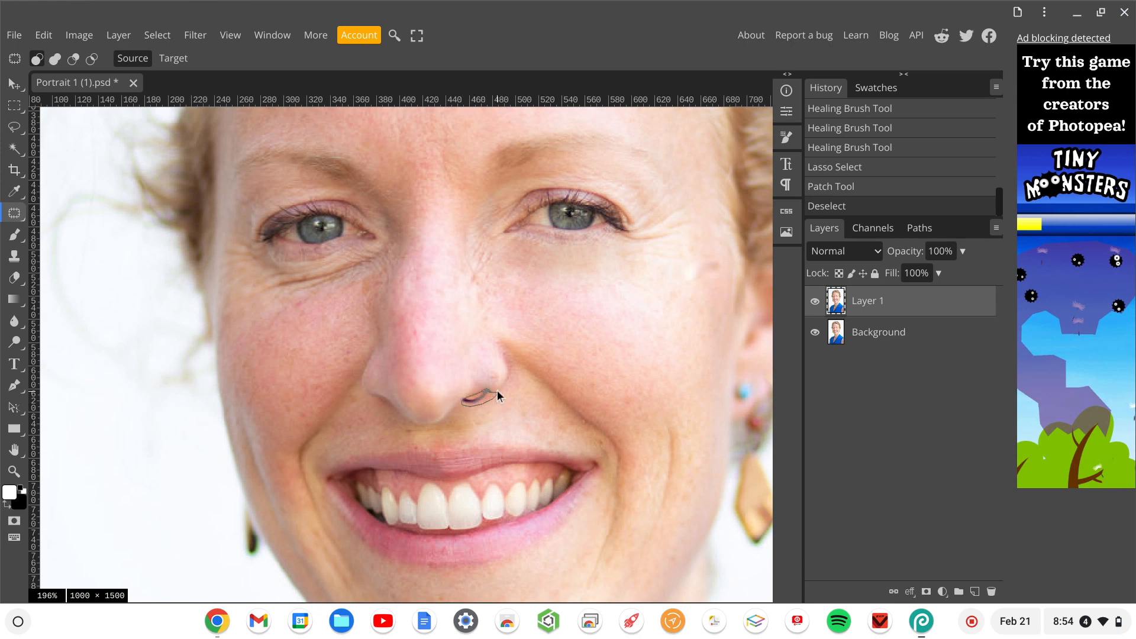
left_click_drag(497, 390, 491, 397)
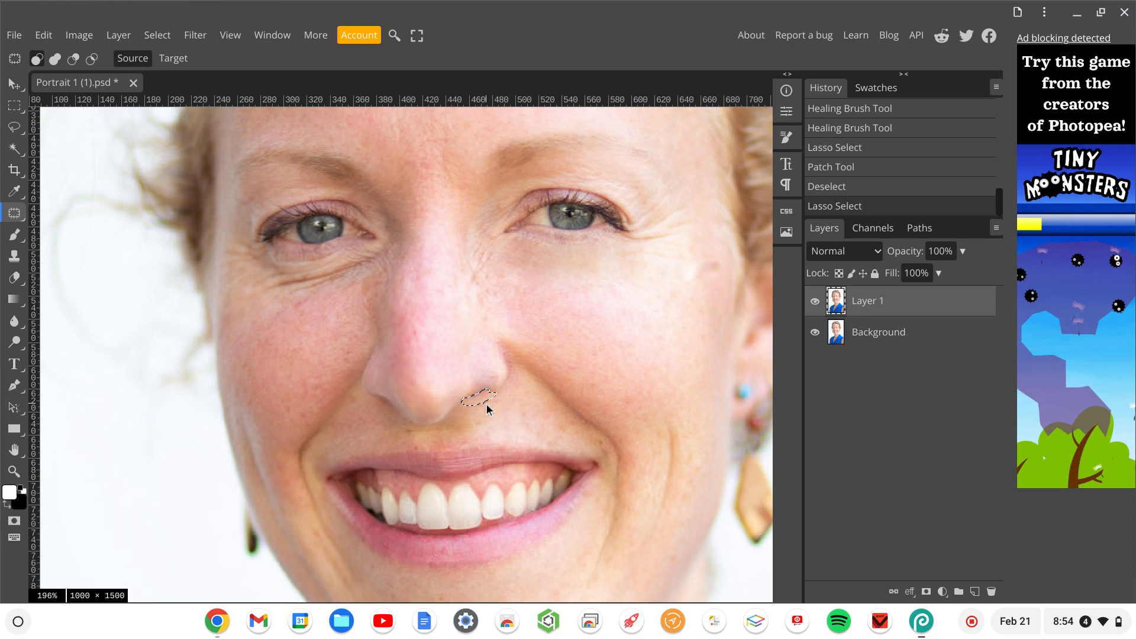
left_click_drag(489, 410, 542, 403)
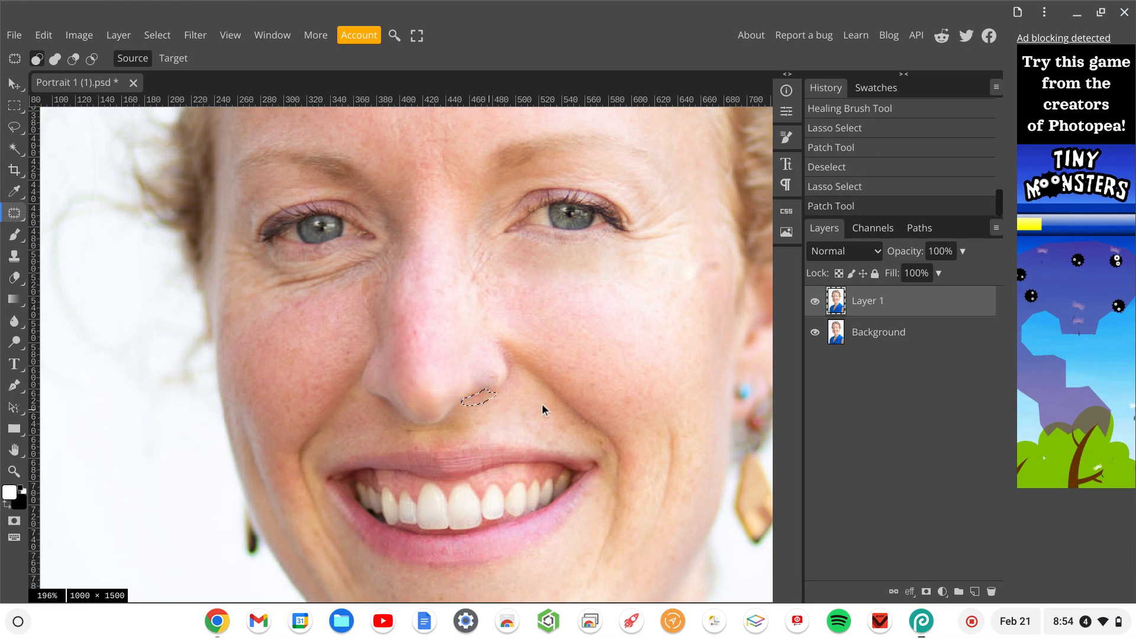
left_click(163, 34)
left_click(174, 76)
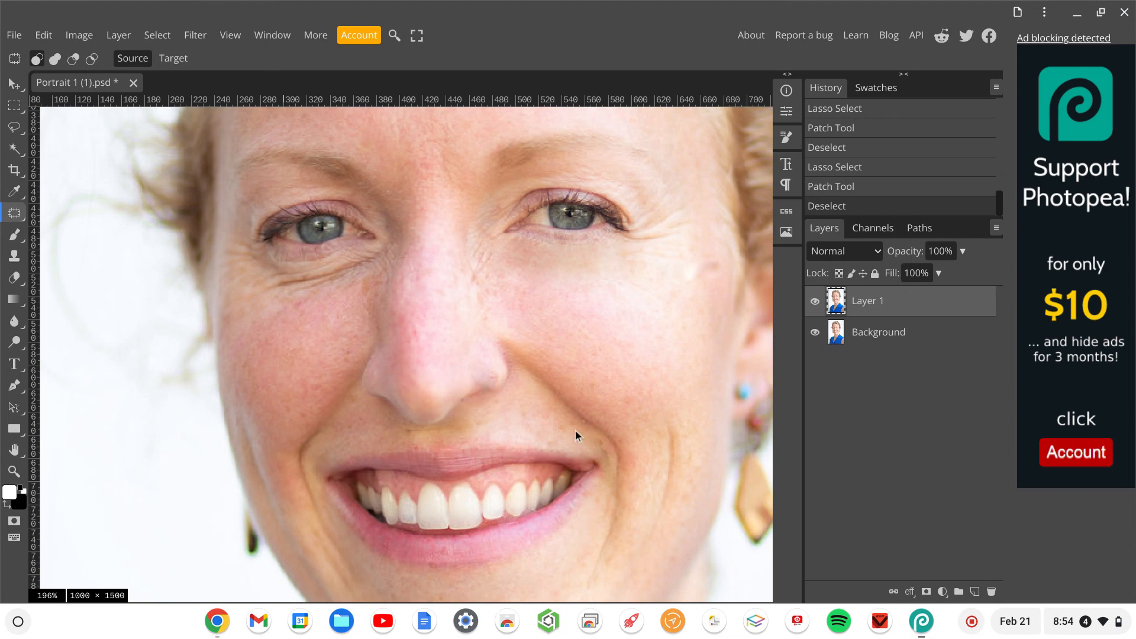
Outline the dangling gold earring with the Content-Aware Move Tool, move it up beside the earlobe, and deselect.
right_click(16, 215)
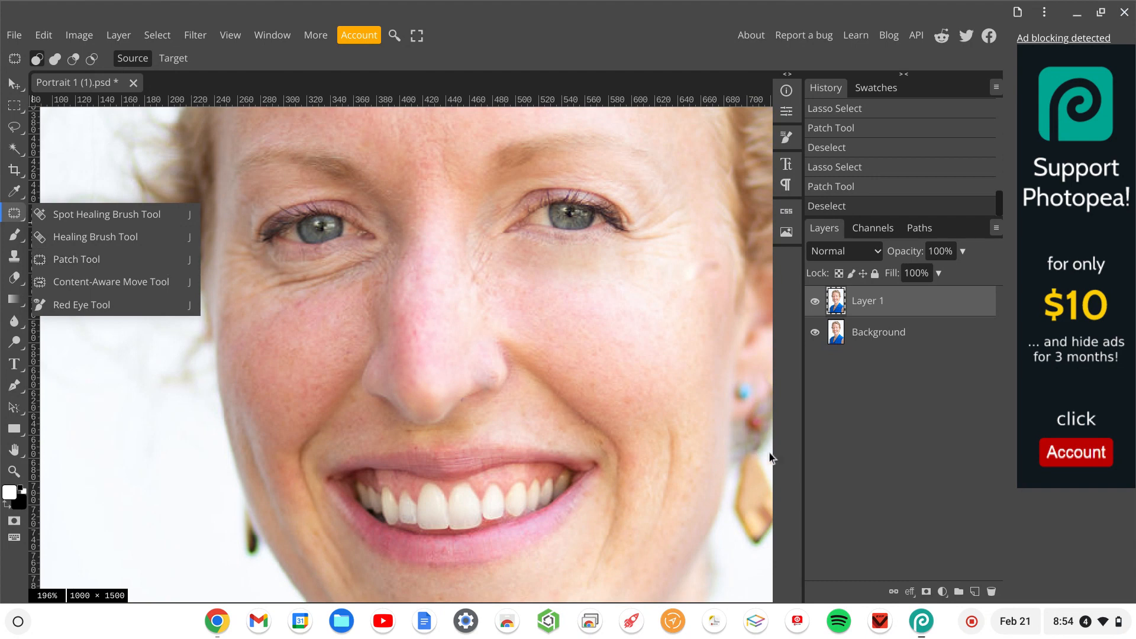
left_click(75, 285)
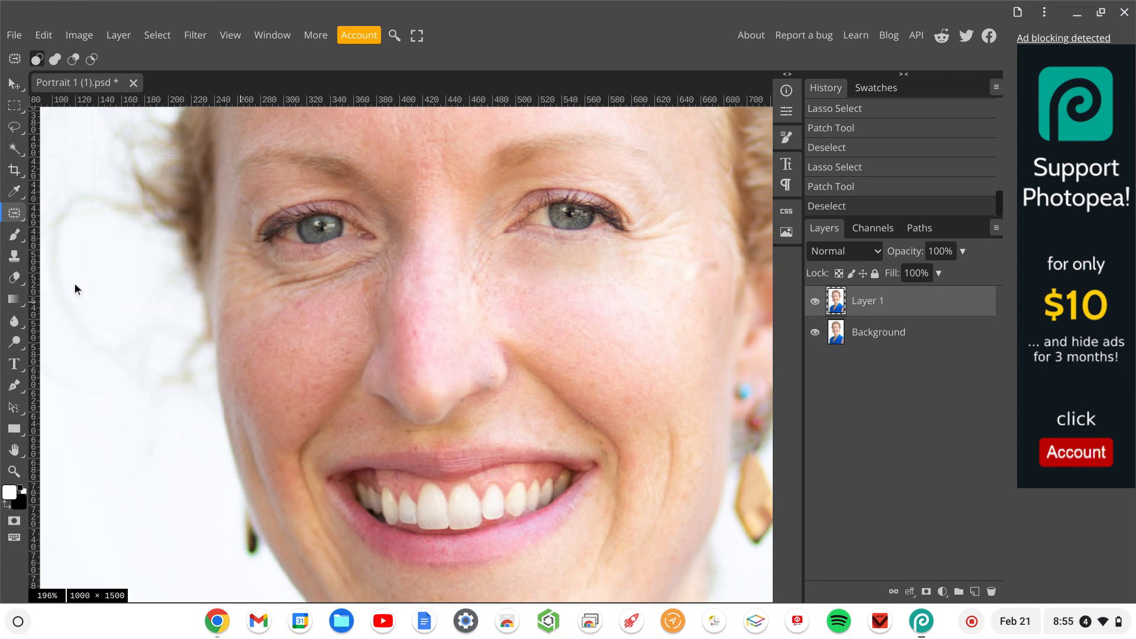
scroll(437, 352, "down", 3)
scroll(437, 352, "right", 2)
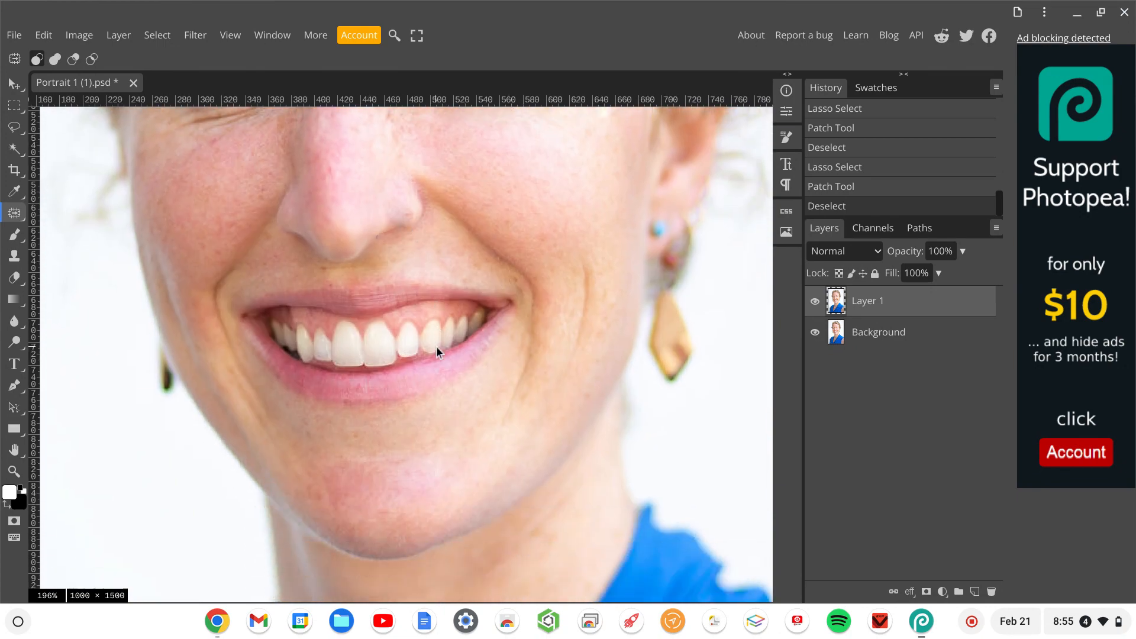
scroll(437, 352, "up", 3)
scroll(436, 352, "right", 2)
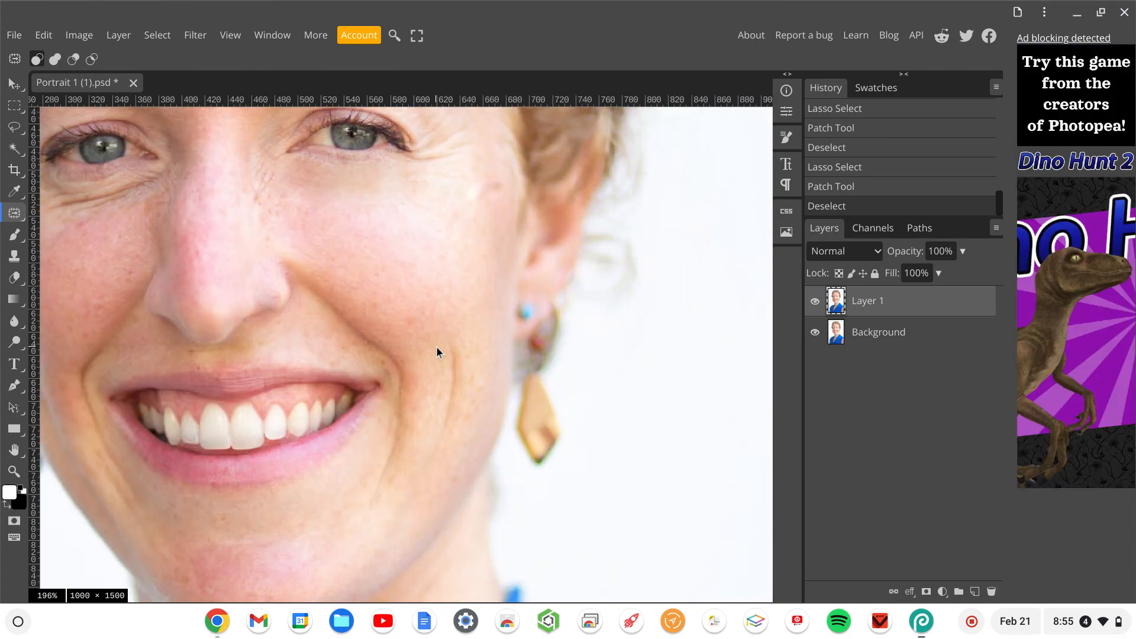
scroll(436, 352, "down", 1)
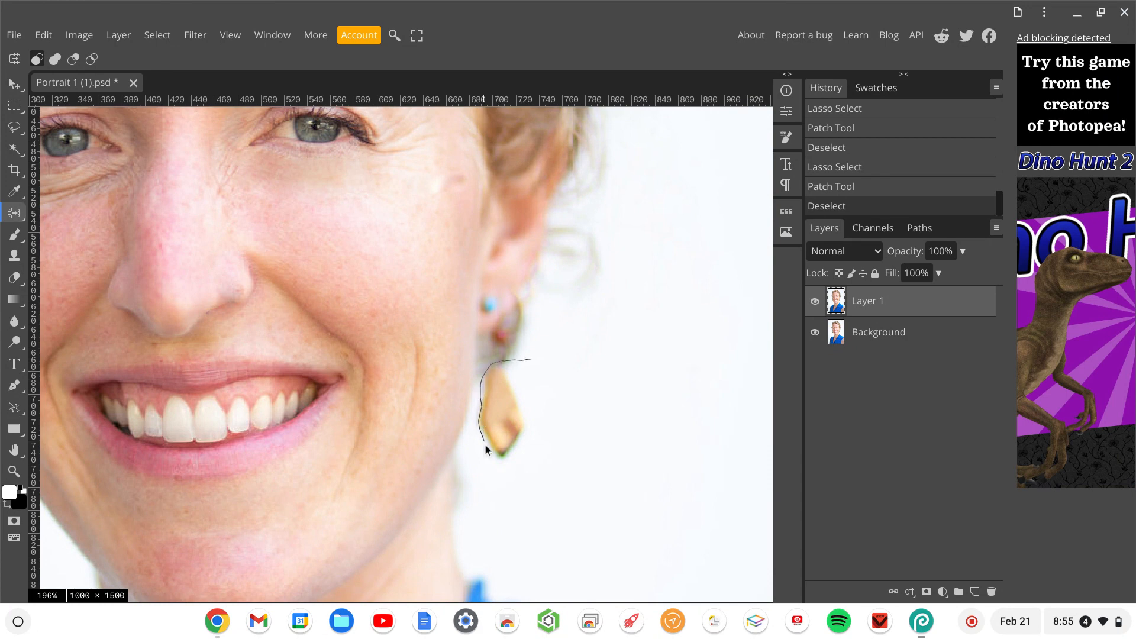
left_click_drag(517, 462, 535, 408)
left_click_drag(526, 356, 528, 360)
scroll(590, 399, "up", 2)
scroll(590, 399, "left", 2)
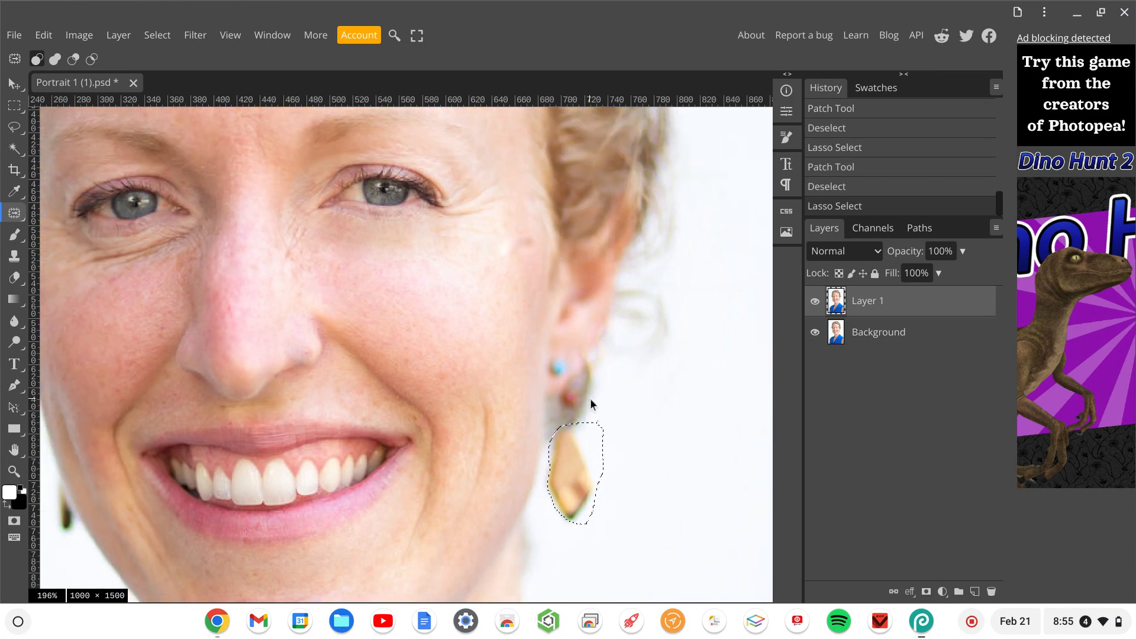
scroll(590, 404, "left", 2)
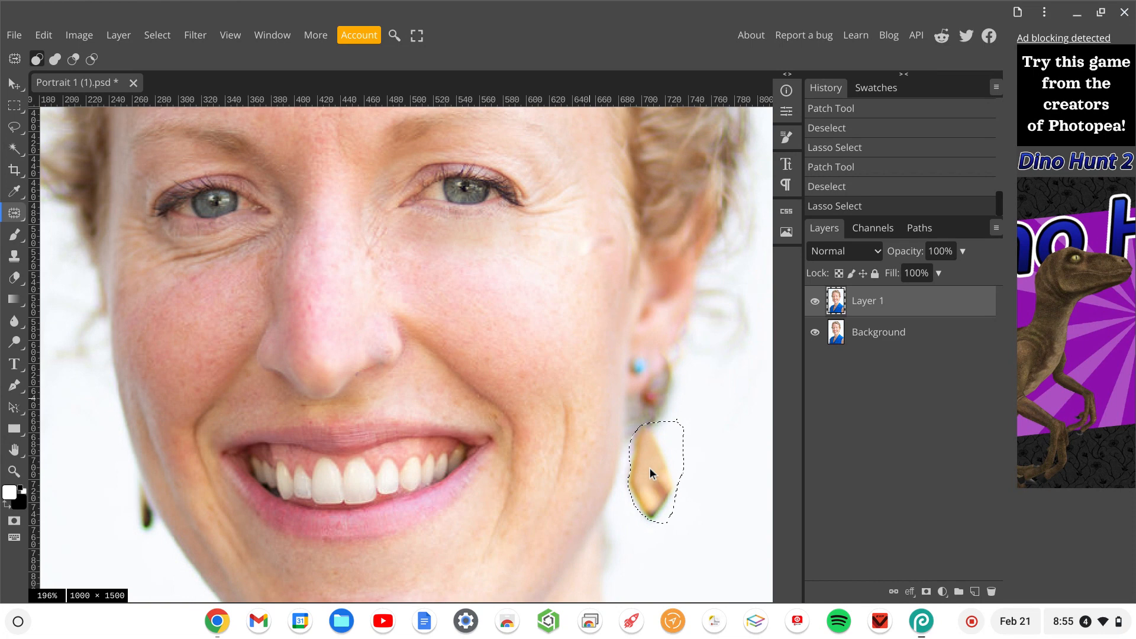
left_click_drag(649, 467, 683, 363)
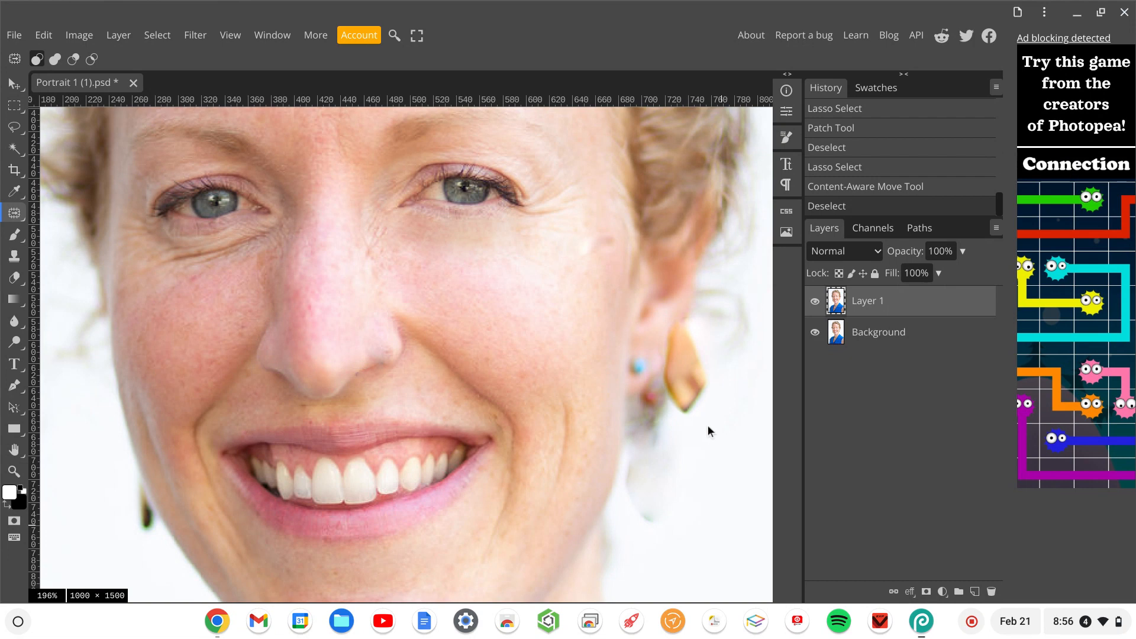
Apply the Red Eye Tool to the subject's right eye, and switch back to the Spot Healing Brush Tool.
right_click(13, 217)
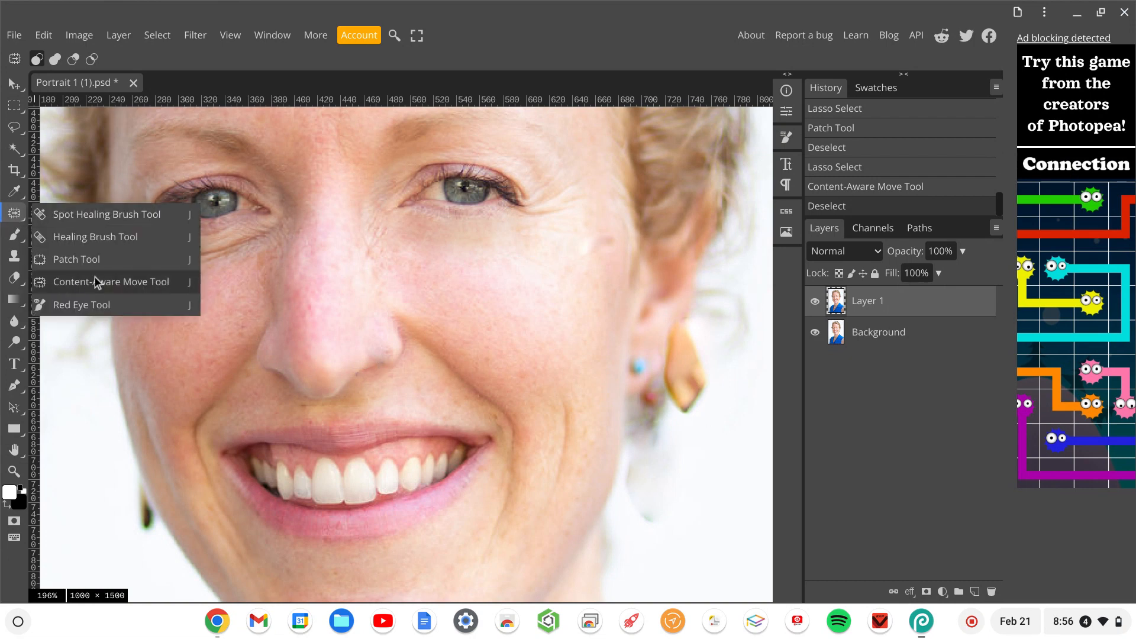
left_click(84, 304)
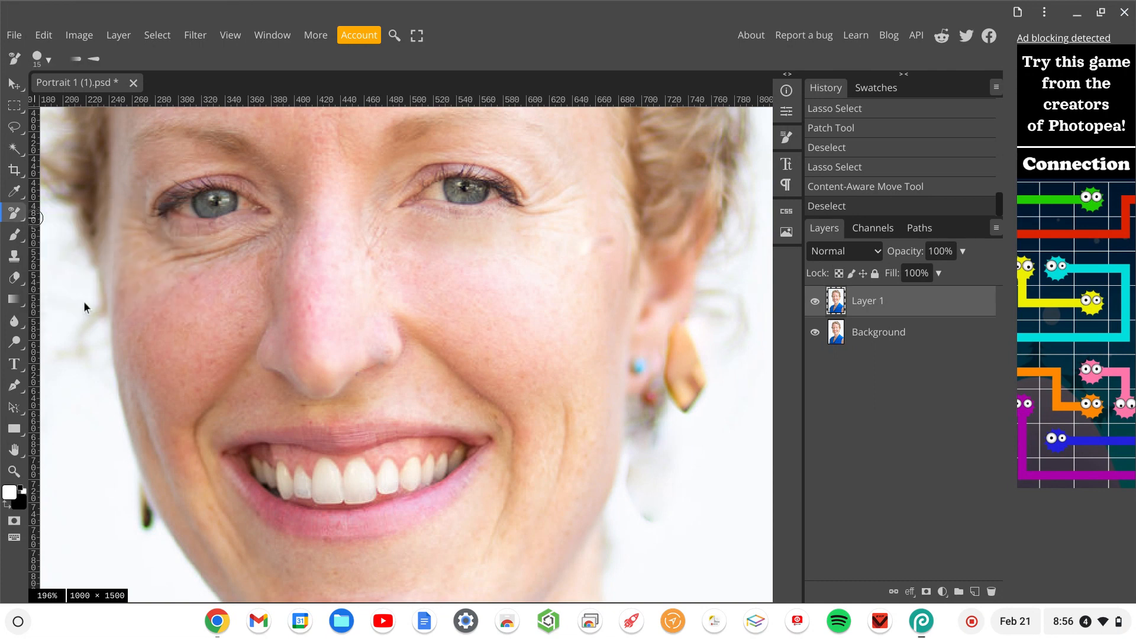
left_click(216, 203)
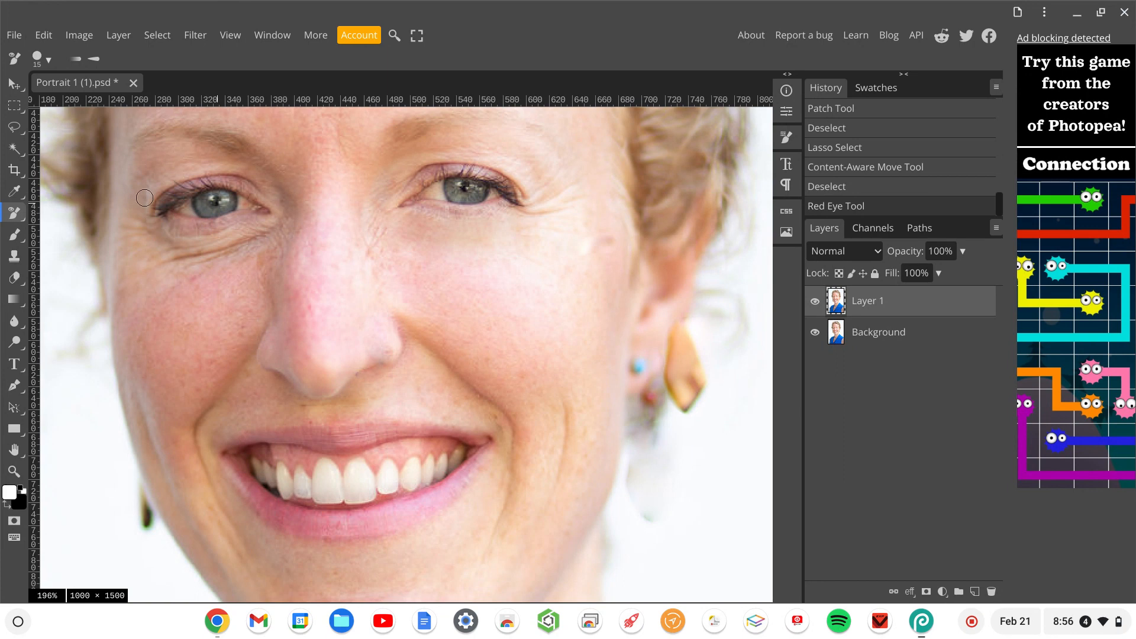
right_click(10, 217)
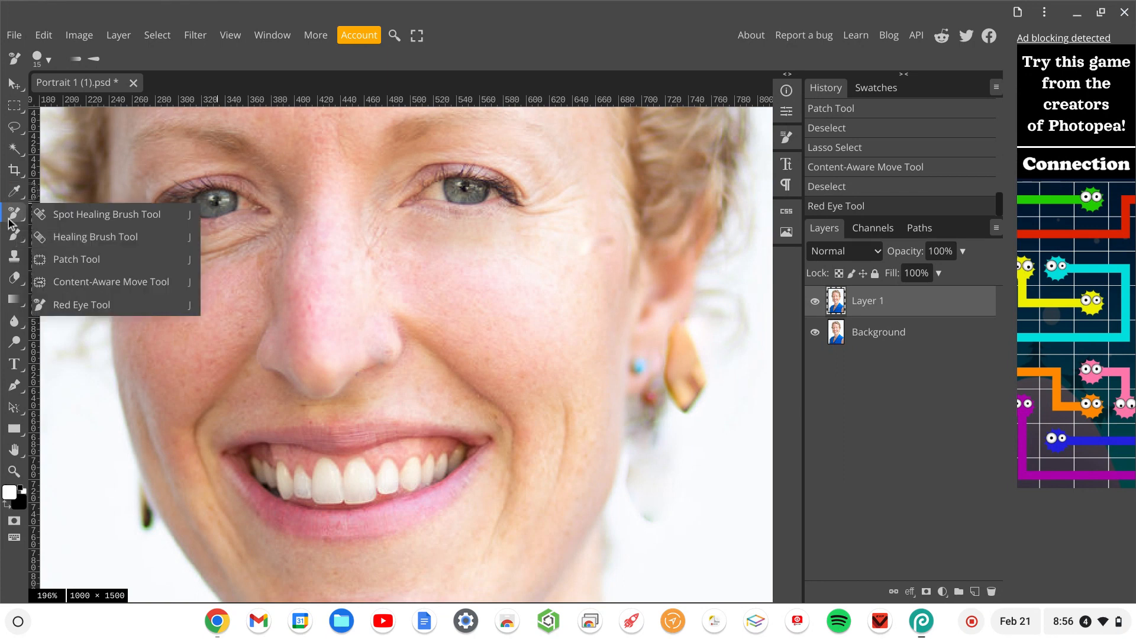
left_click(121, 210)
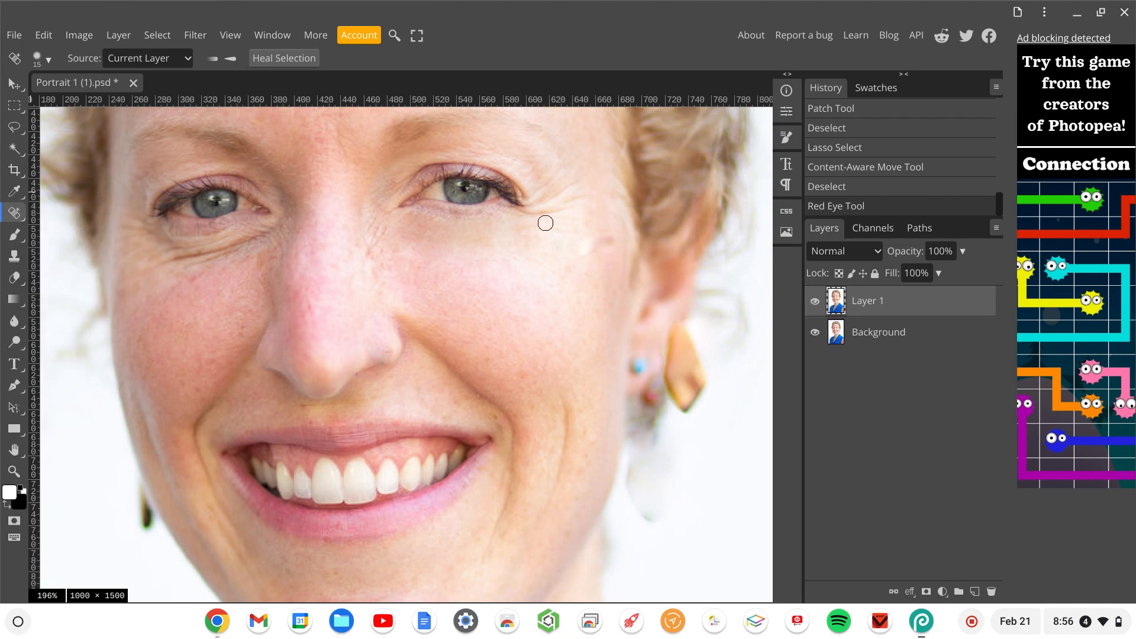
Lasso the teeth and add a Hue/Saturation adjustment layer masked to that selection.
scroll(546, 223, "down", 3)
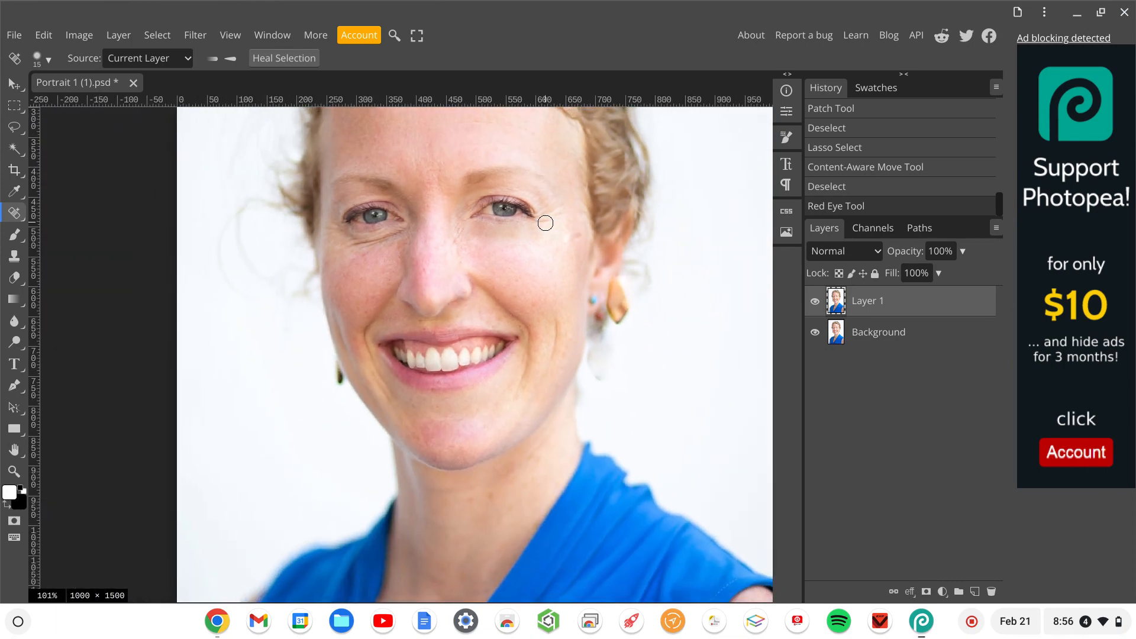
scroll(546, 223, "up", 4)
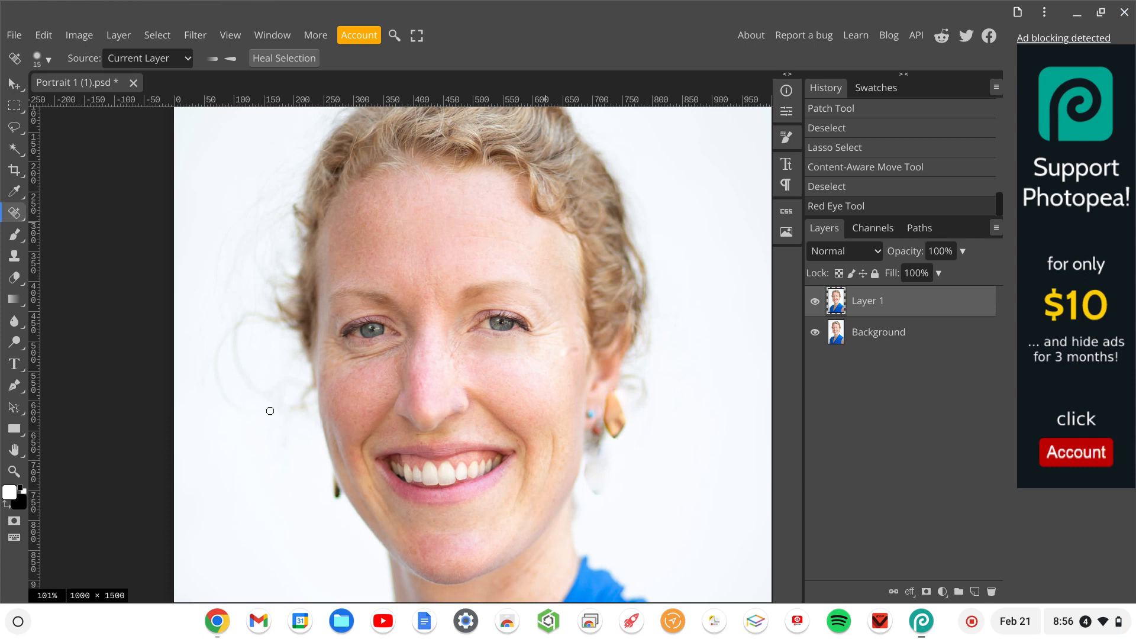
left_click(14, 127)
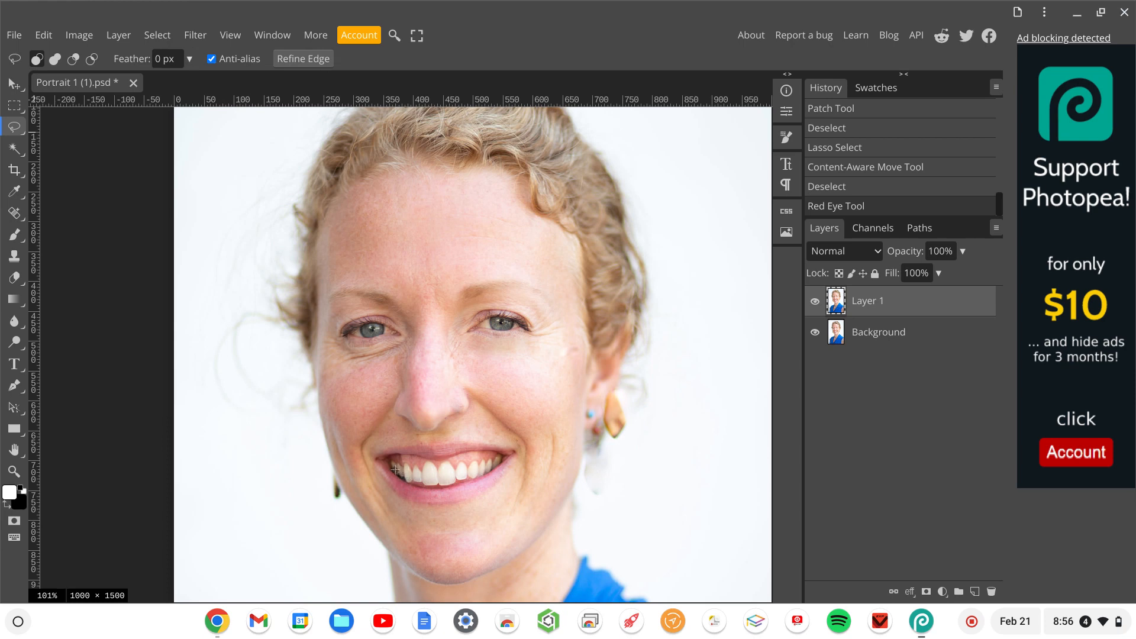
mouse_move(388, 467)
left_mouse_down()
mouse_move(439, 488)
mouse_move(500, 472)
mouse_move(507, 457)
mouse_move(385, 458)
left_mouse_up()
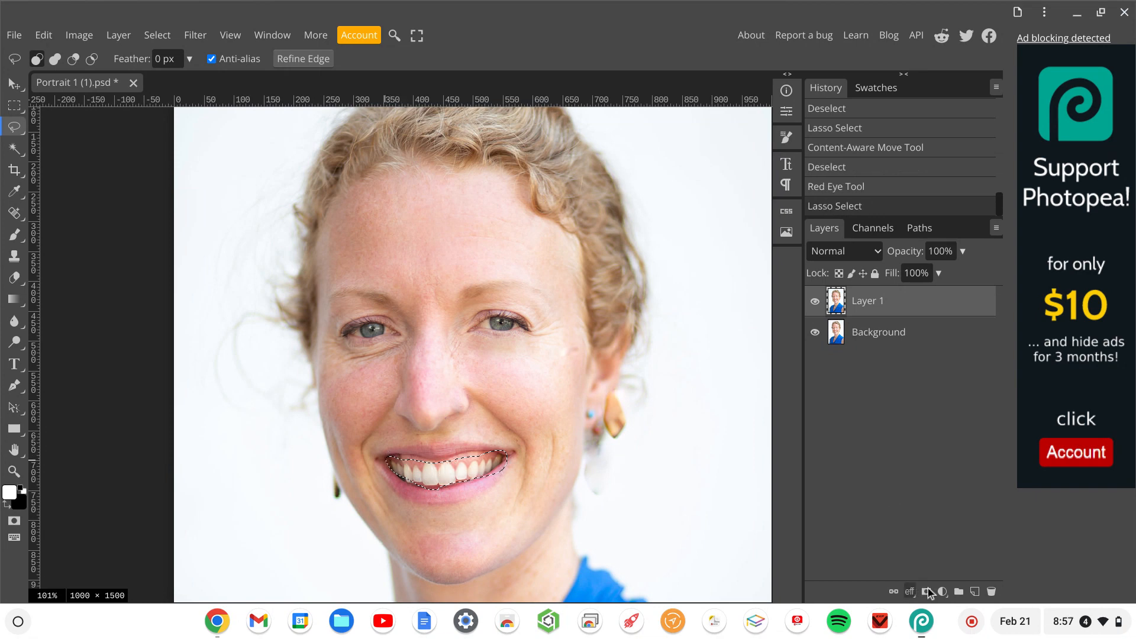
left_click(943, 592)
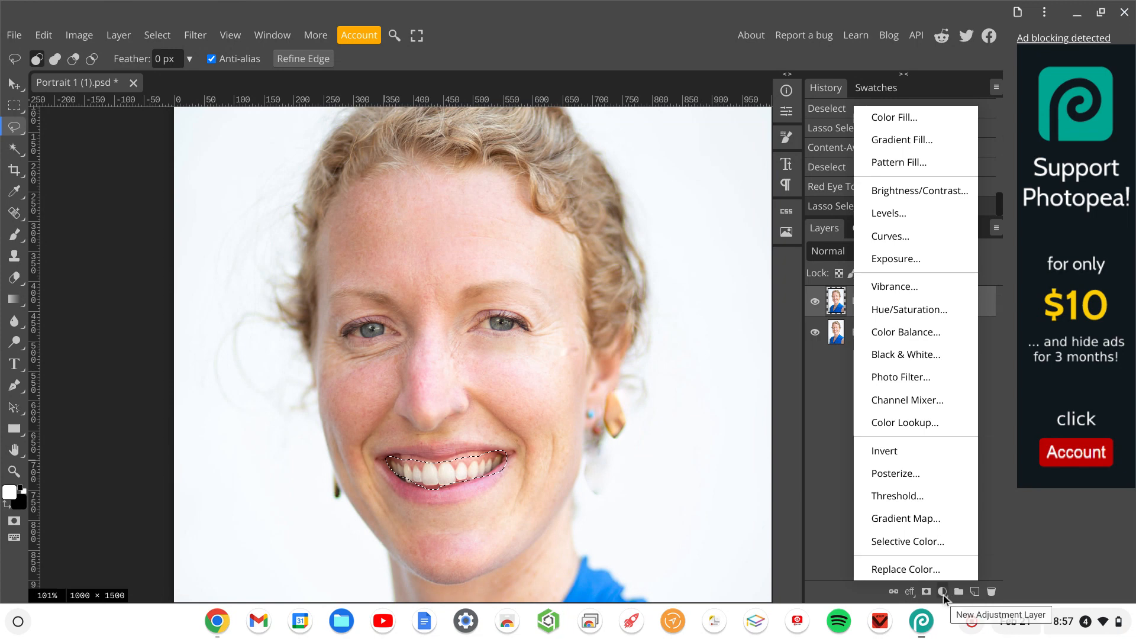
left_click(943, 595)
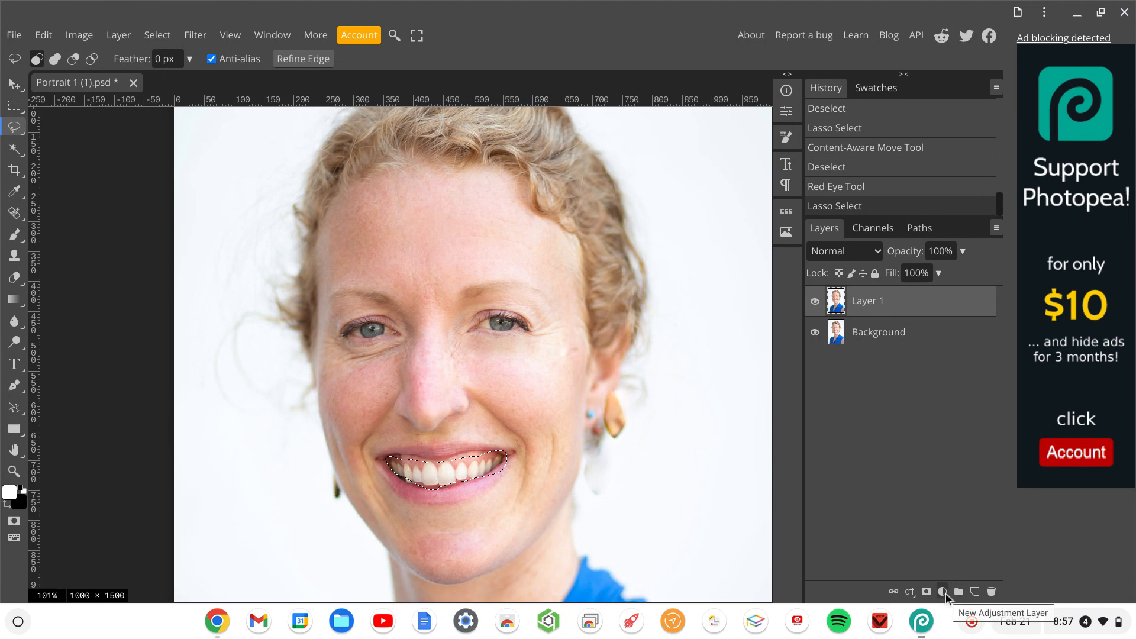
left_click(943, 592)
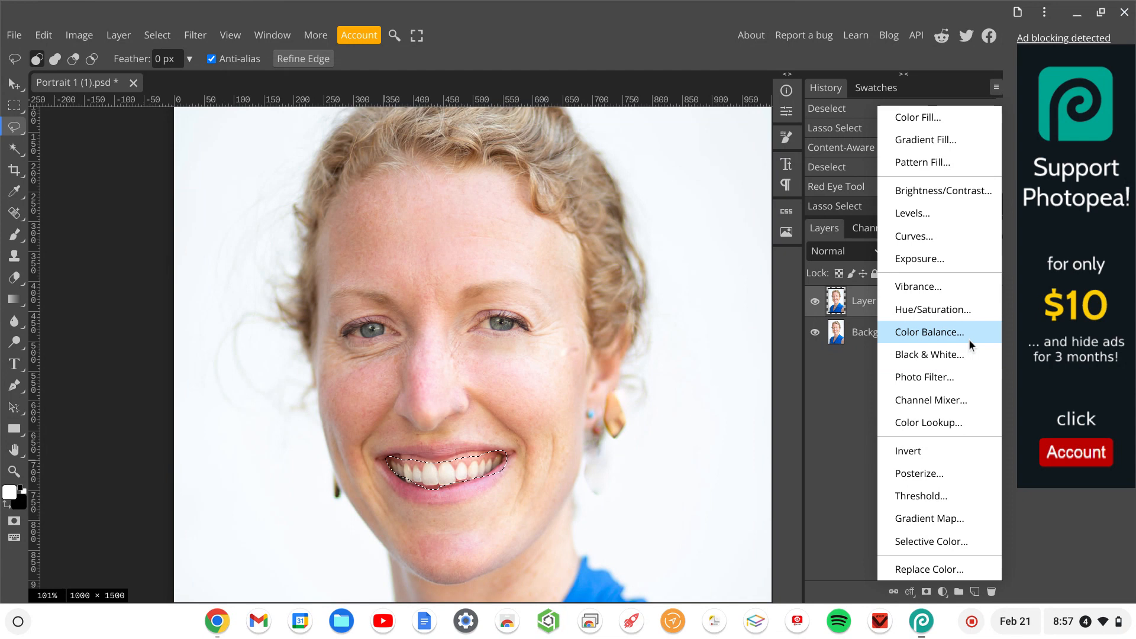
left_click(959, 314)
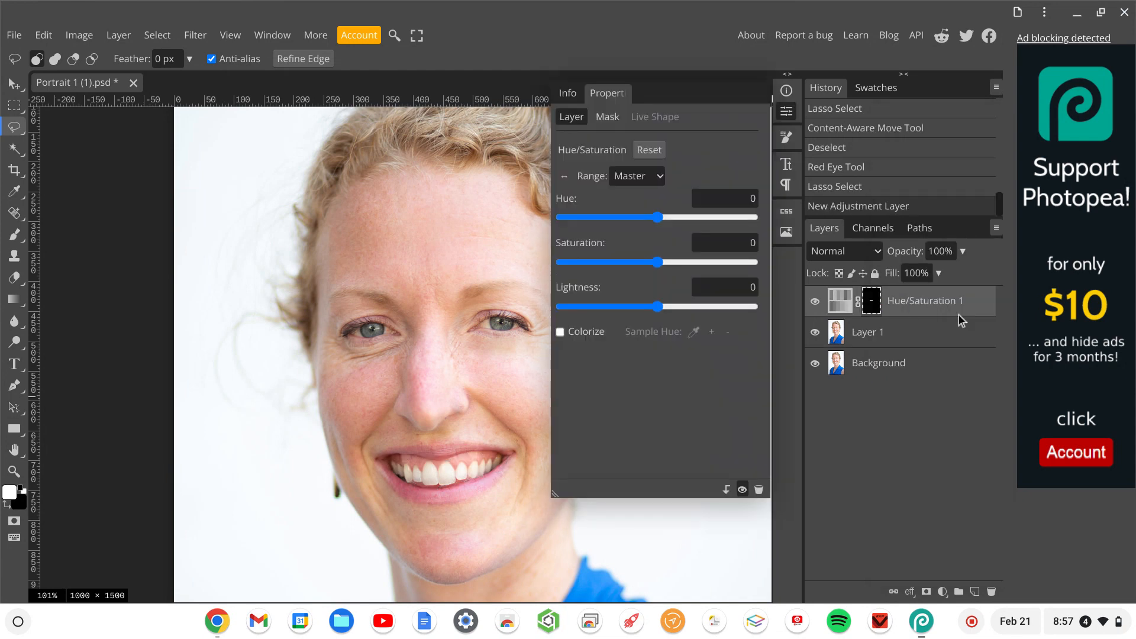
Whiten the teeth by setting the Yellow range's saturation to -100 in the adjustment layer, and close its properties.
left_click(651, 185)
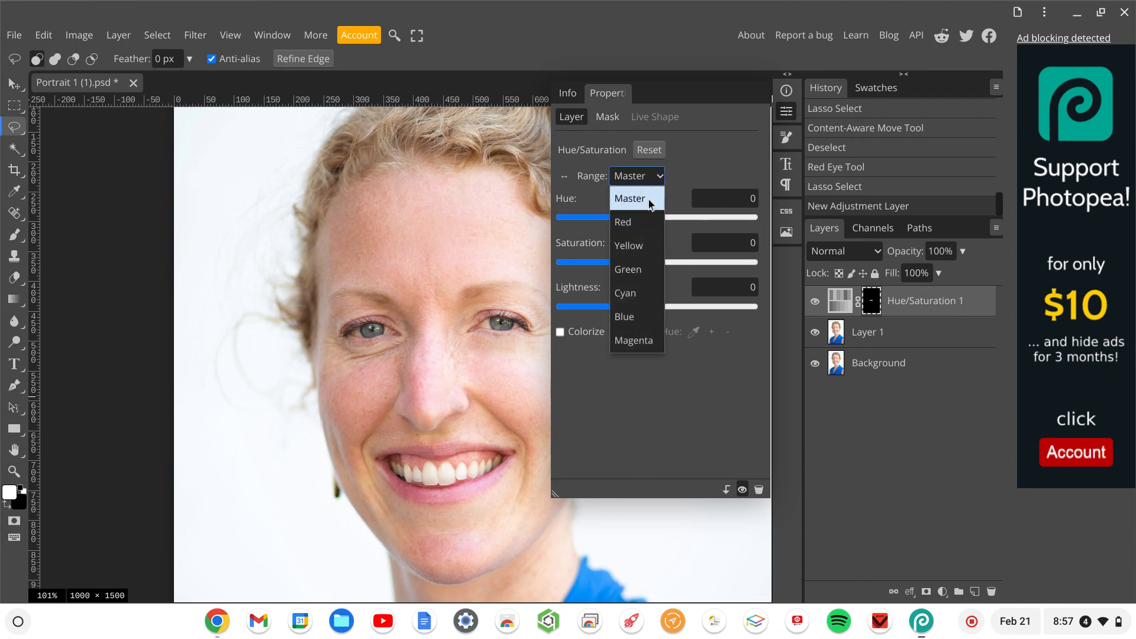
left_click(632, 247)
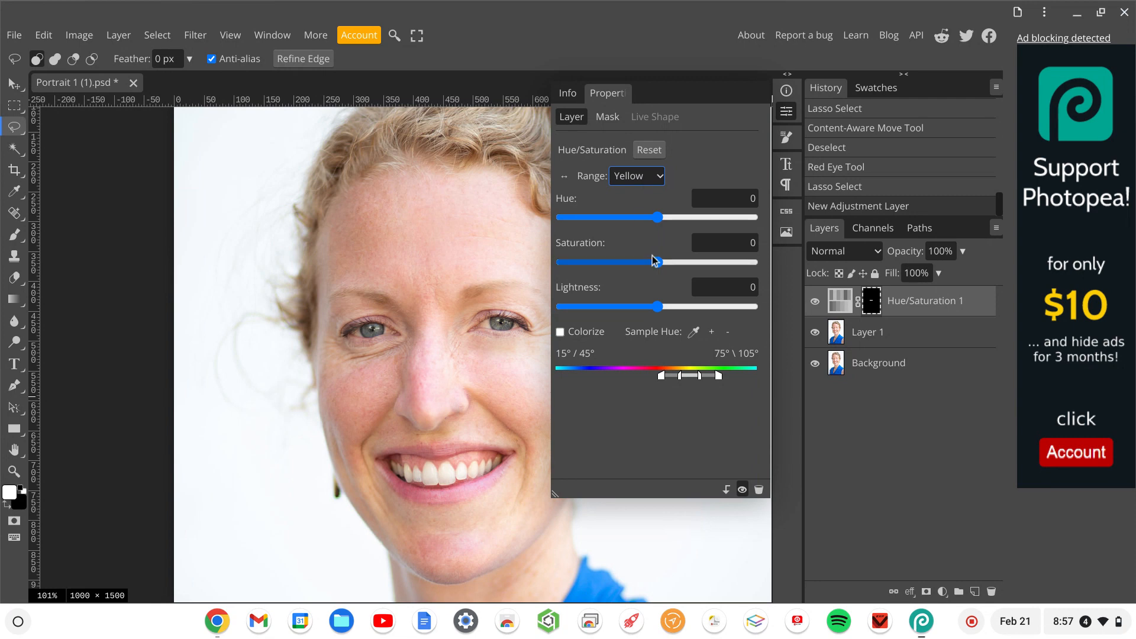
left_click_drag(660, 265, 783, 261)
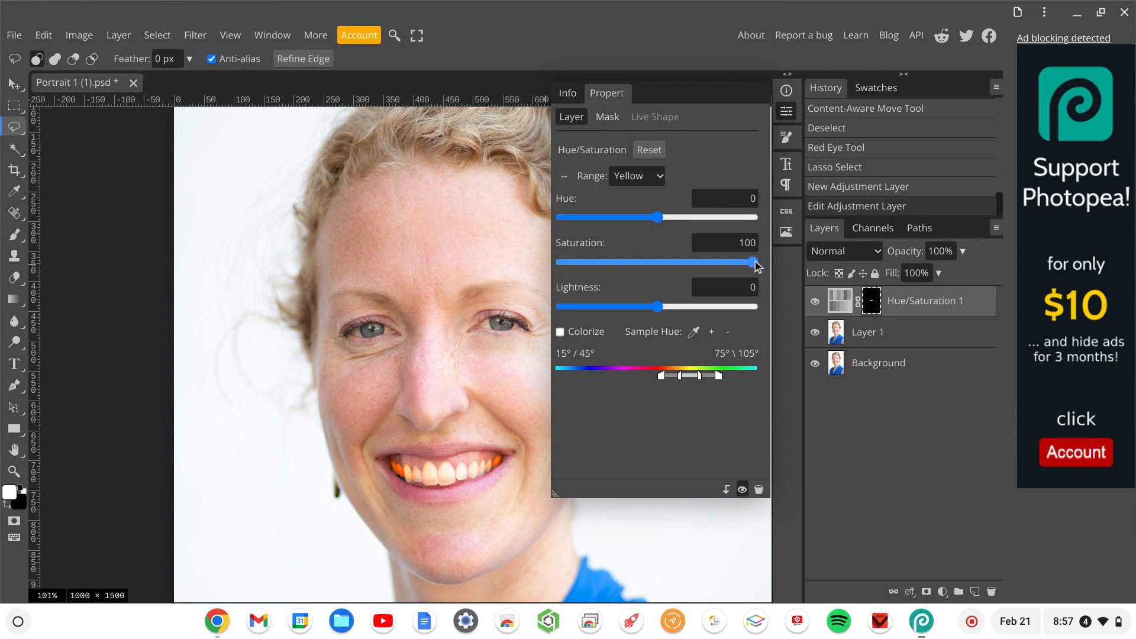
left_click_drag(755, 264, 537, 288)
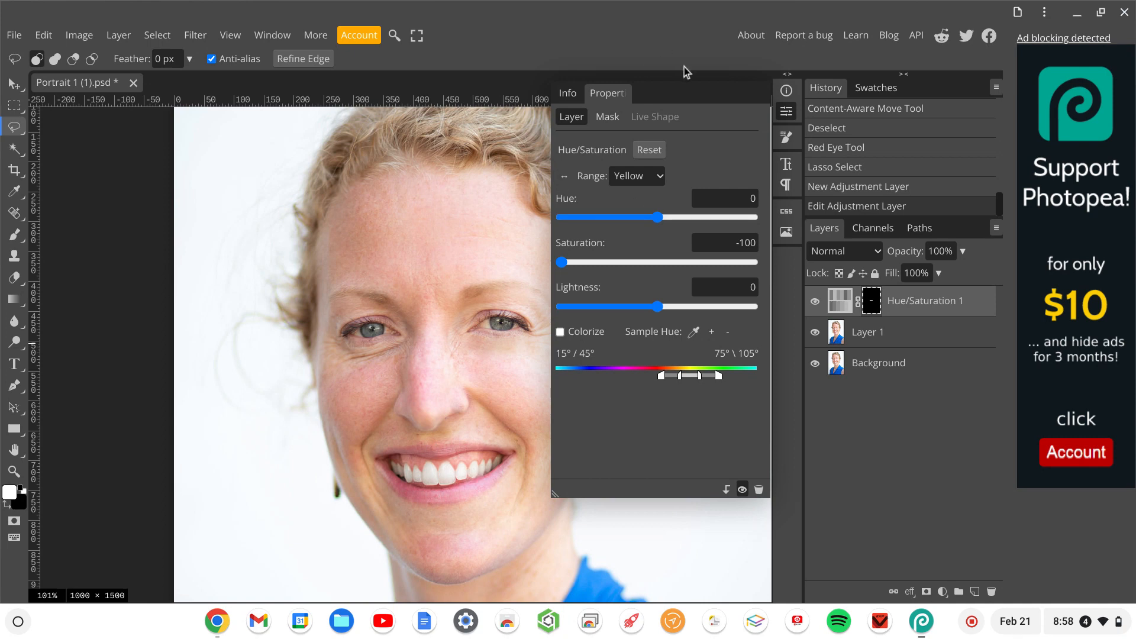
left_click(787, 112)
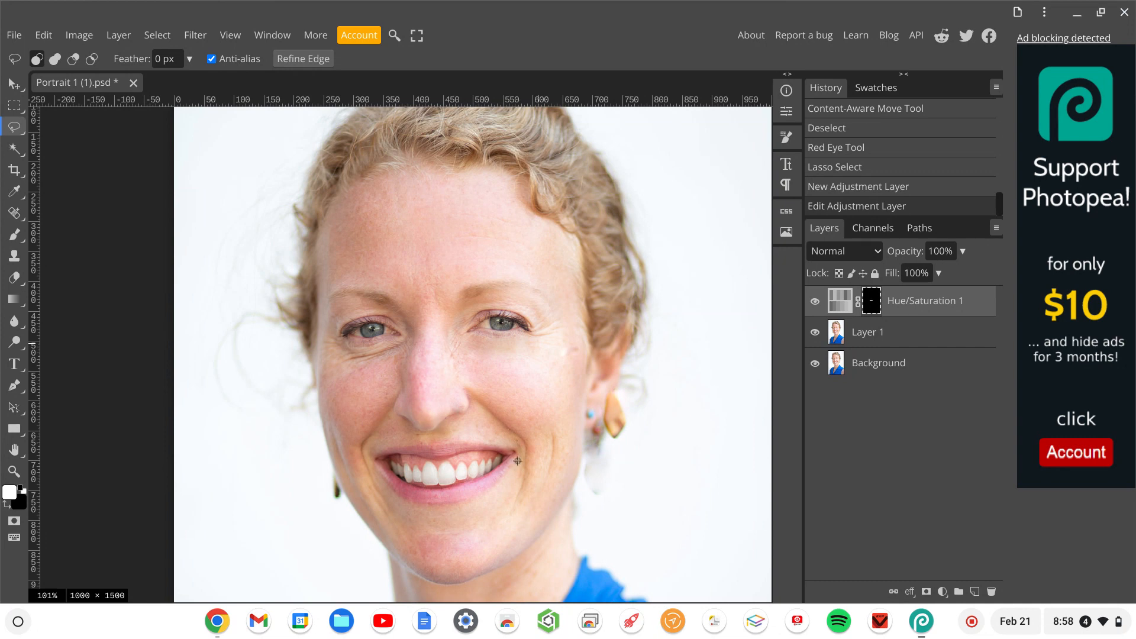
Lasso the upper lip and add a second Hue/Saturation adjustment layer masked to it.
mouse_move(516, 454)
left_mouse_down()
mouse_move(371, 461)
mouse_move(396, 445)
mouse_move(491, 436)
left_mouse_up()
left_click_drag(515, 454, 514, 454)
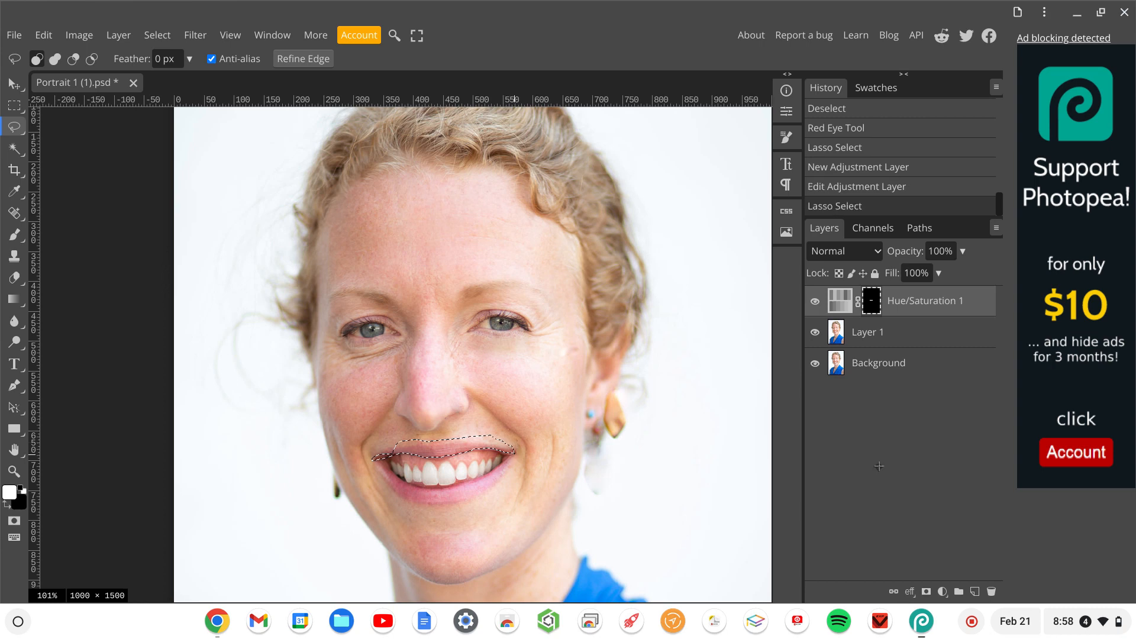
left_click(946, 593)
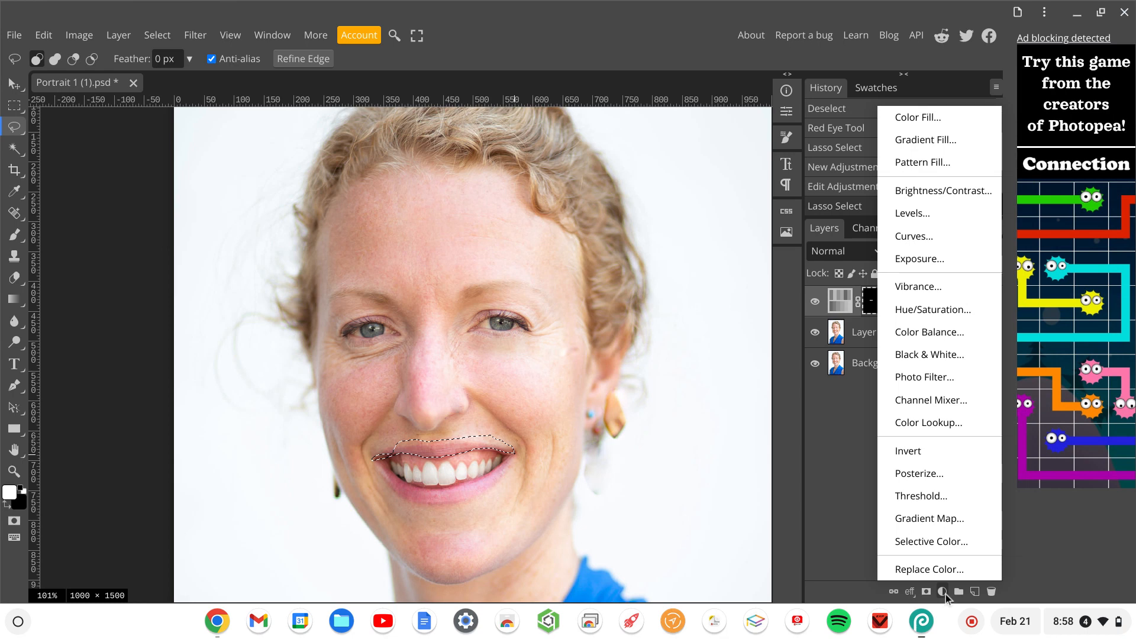
left_click(946, 310)
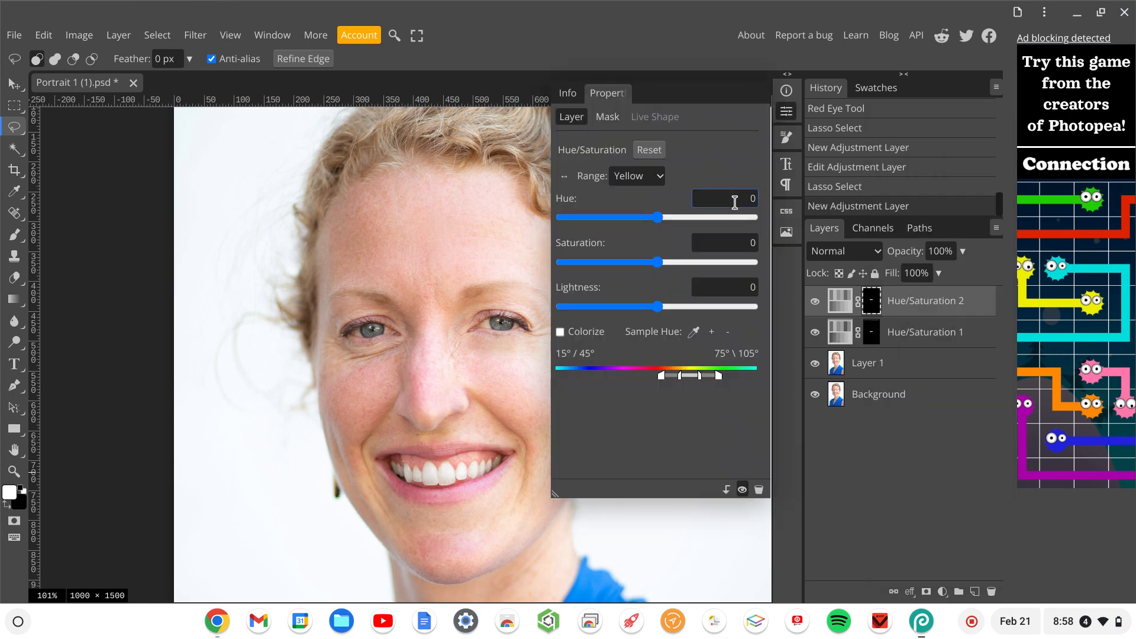
Intensify the upper lip colour by setting the Red range's saturation to 100, and close the adjustment properties.
left_click(651, 179)
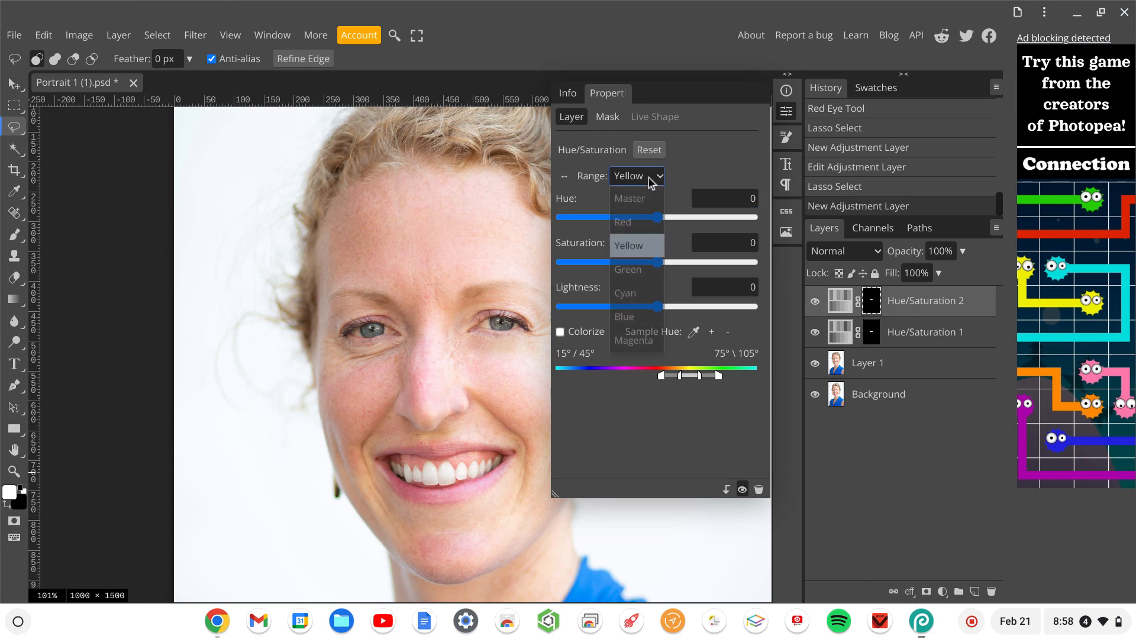
left_click(634, 214)
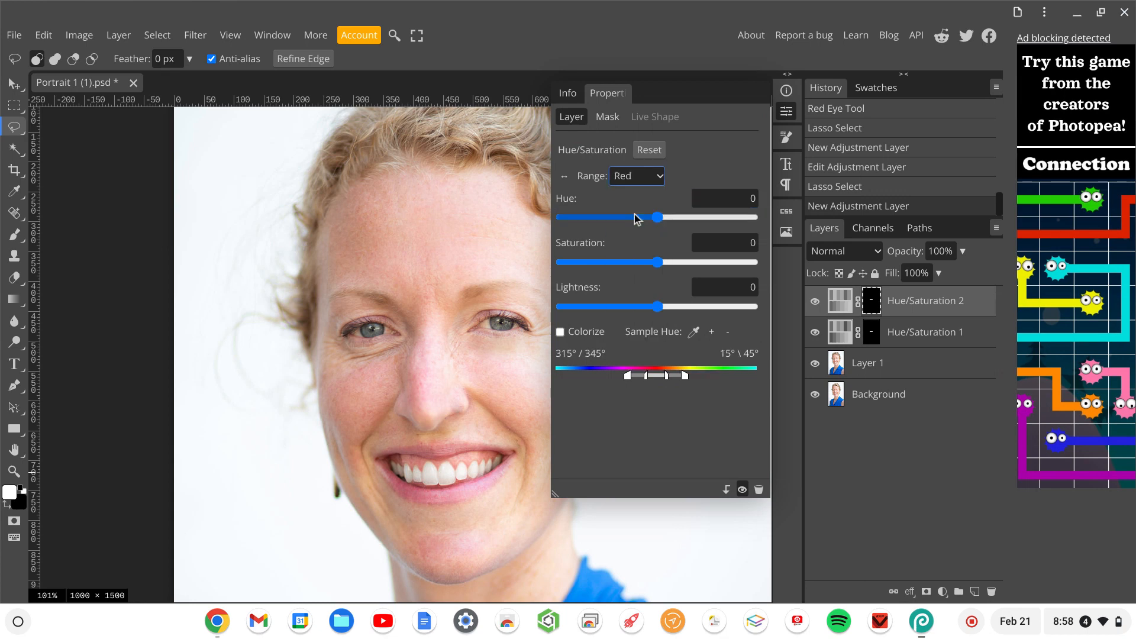
left_click_drag(658, 263, 767, 261)
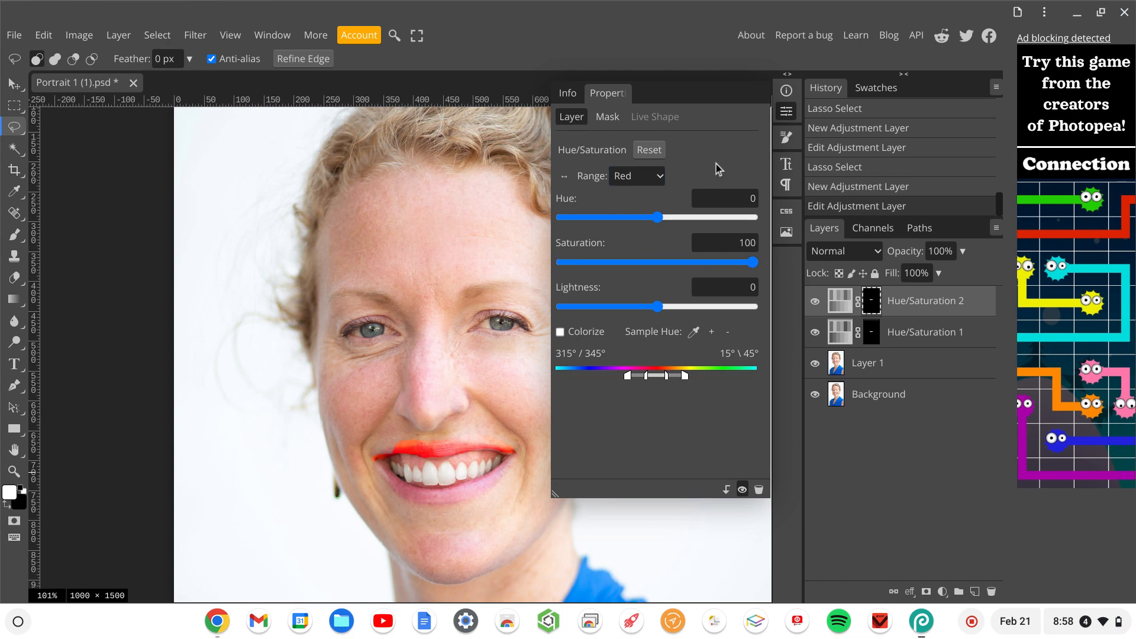
left_click(787, 120)
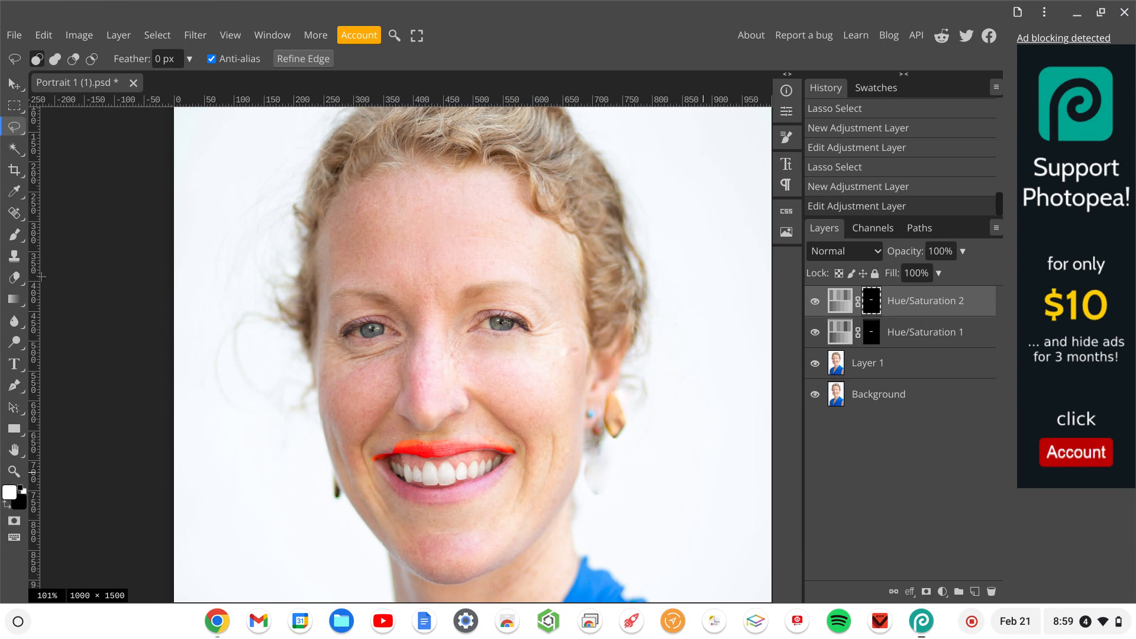
Paint black with the Brush tool on the Hue/Saturation 2 mask to remove excess red above the left half of the upper lip.
left_click(15, 235)
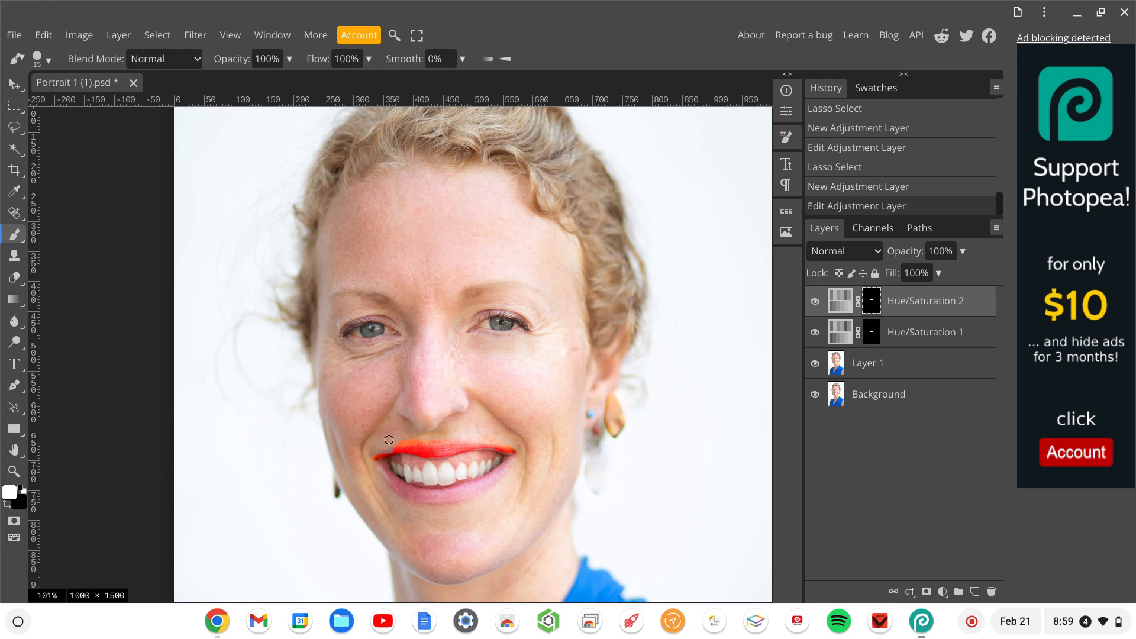
scroll(386, 453, "up", 5)
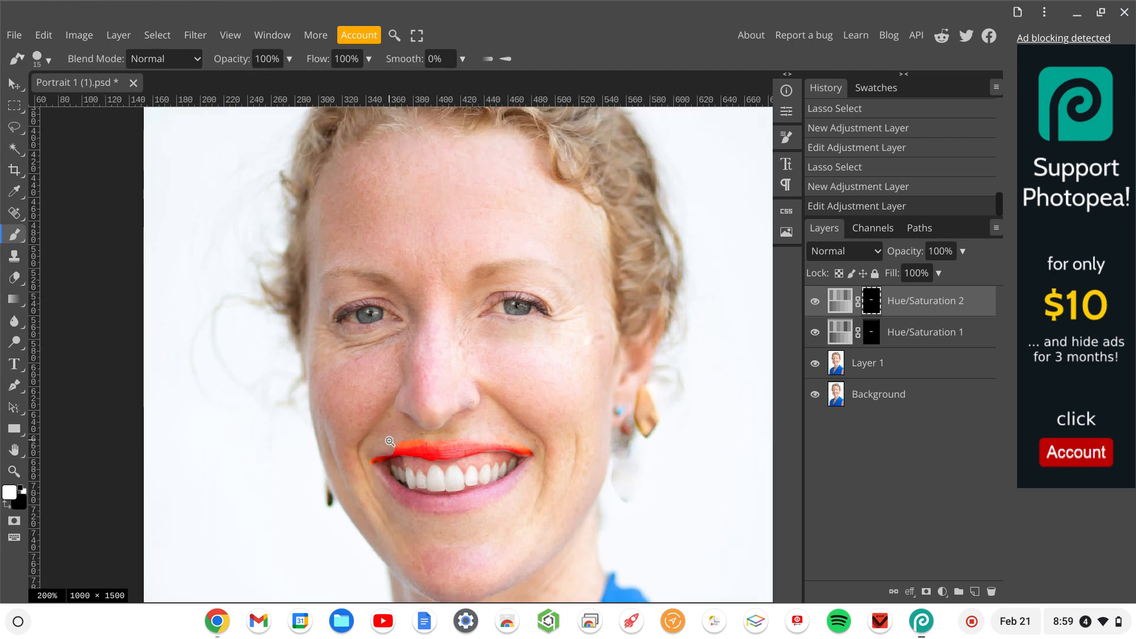
scroll(395, 454, "up", 1)
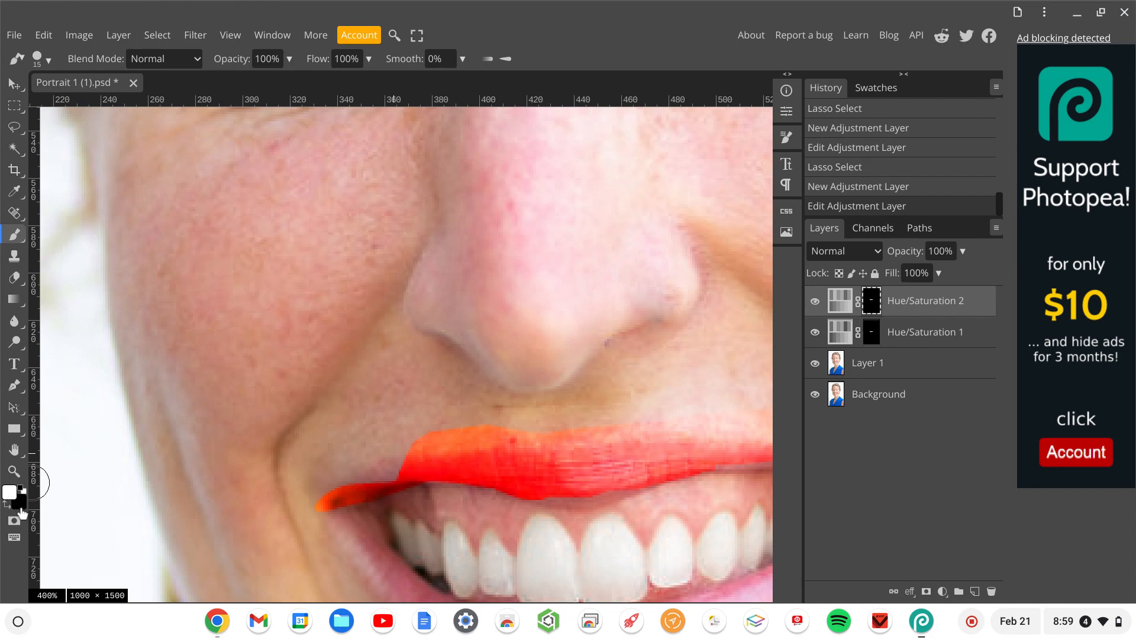
left_click(5, 505)
left_click(6, 505)
left_click(5, 505)
left_click(6, 504)
left_click(6, 504)
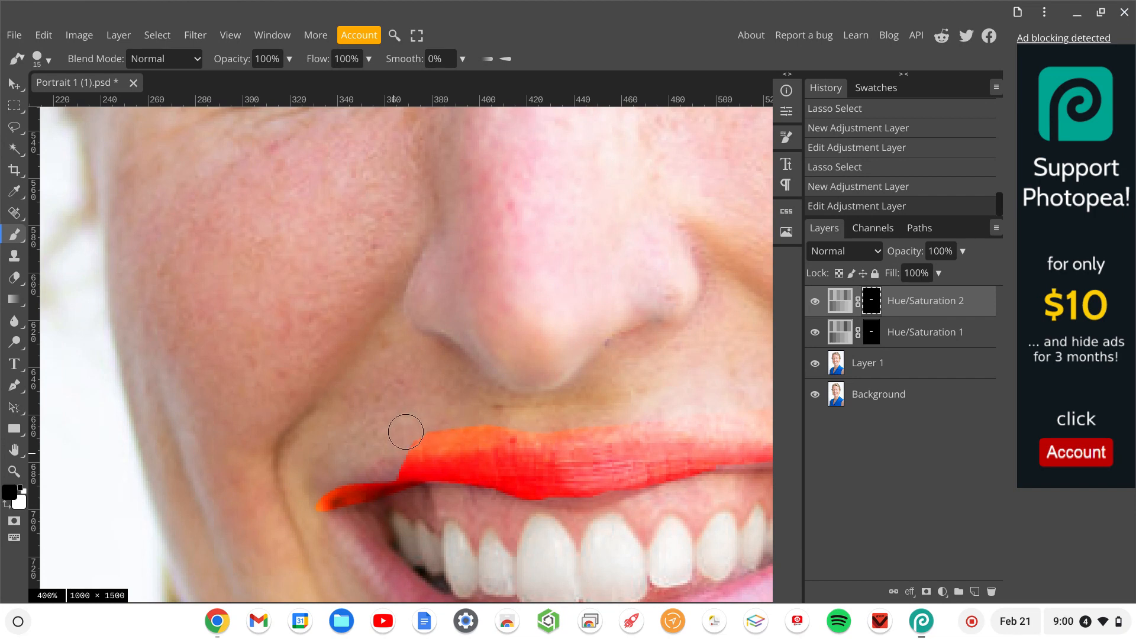
left_click_drag(405, 432, 498, 420)
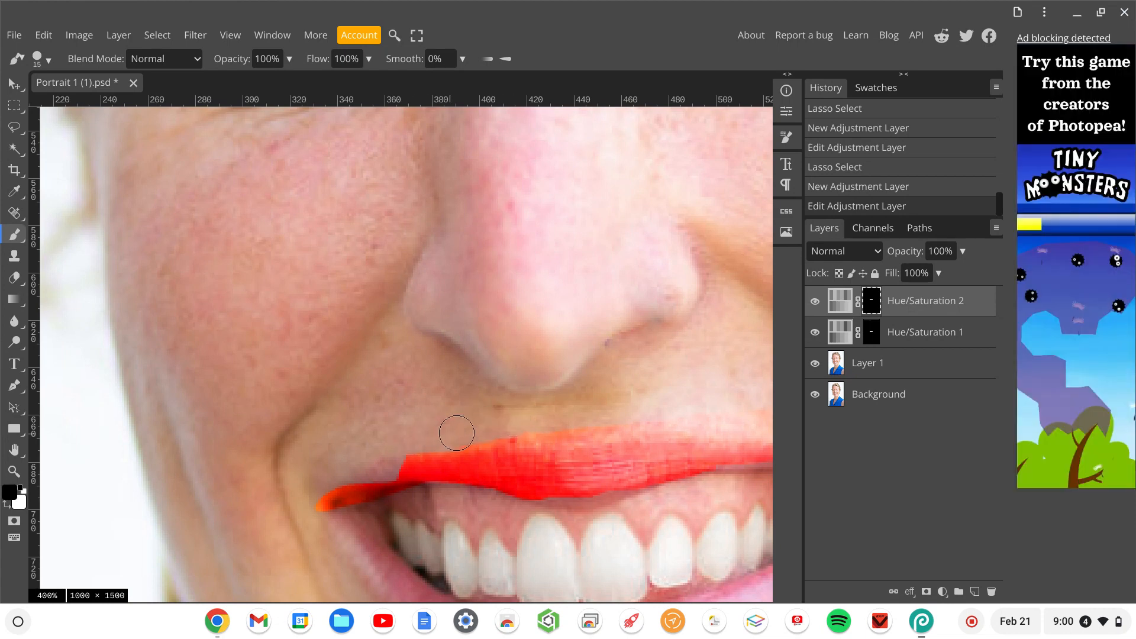
mouse_move(501, 427)
left_mouse_down()
mouse_move(520, 431)
mouse_move(514, 422)
left_mouse_up()
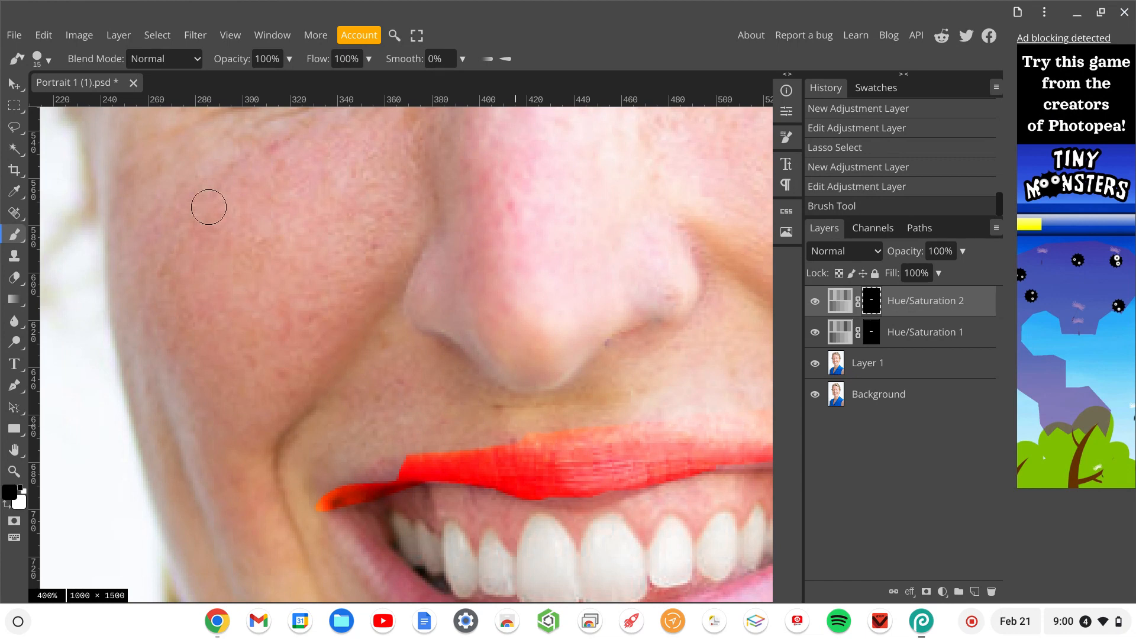
Soften the brush to 39% hardness and paint black on the mask to trim the lip's upper edge and the left corner of the mouth.
left_click(48, 60)
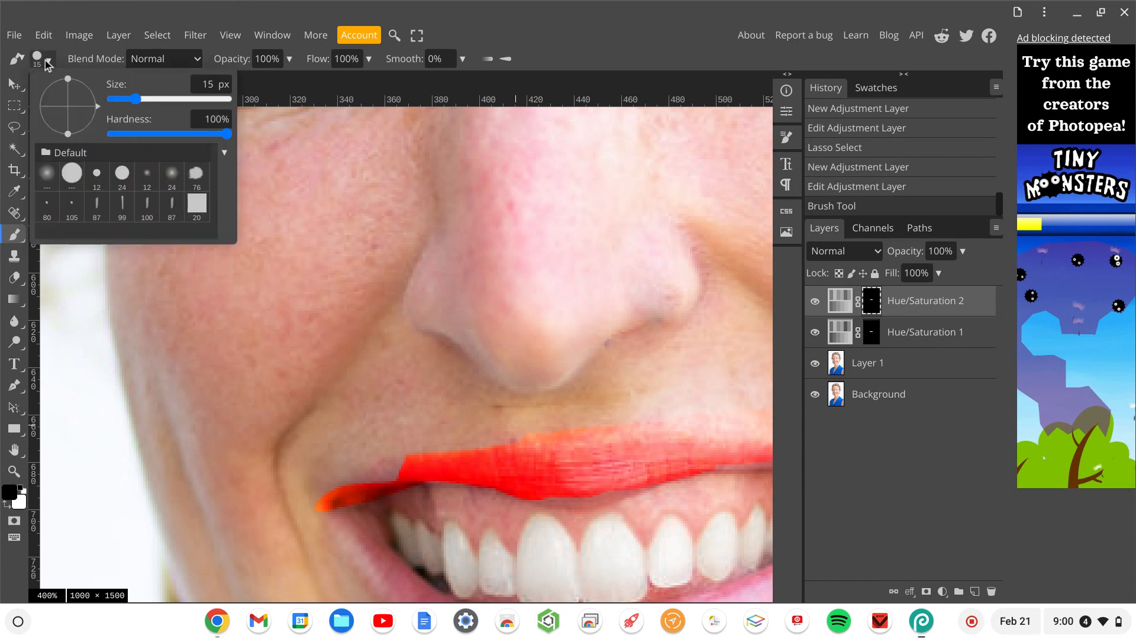
left_click_drag(226, 134, 158, 144)
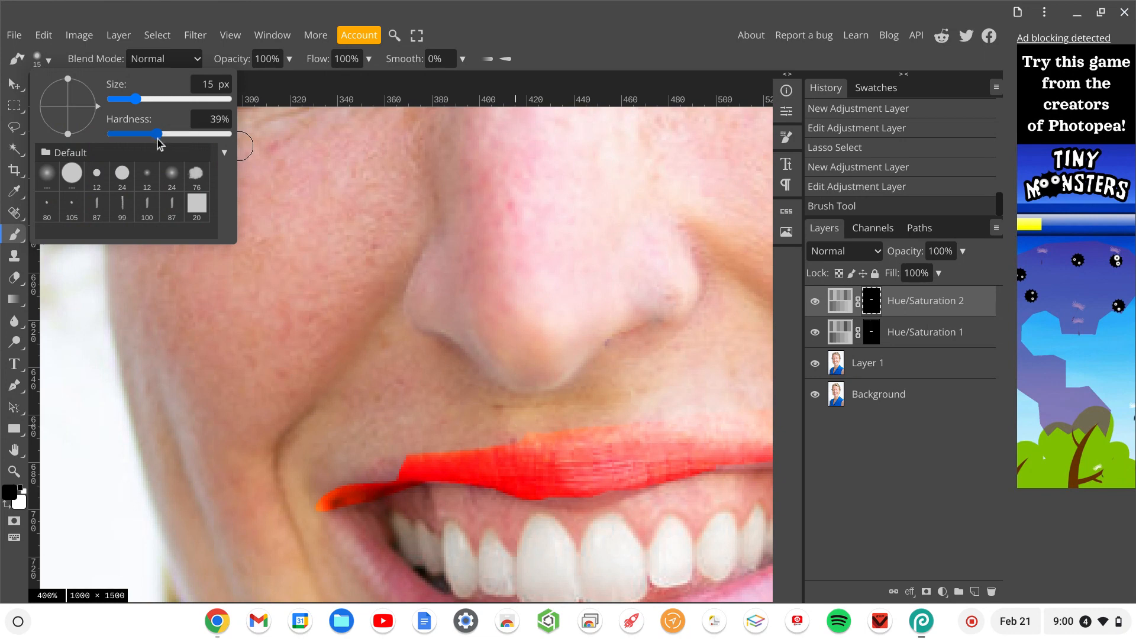
left_click(403, 435)
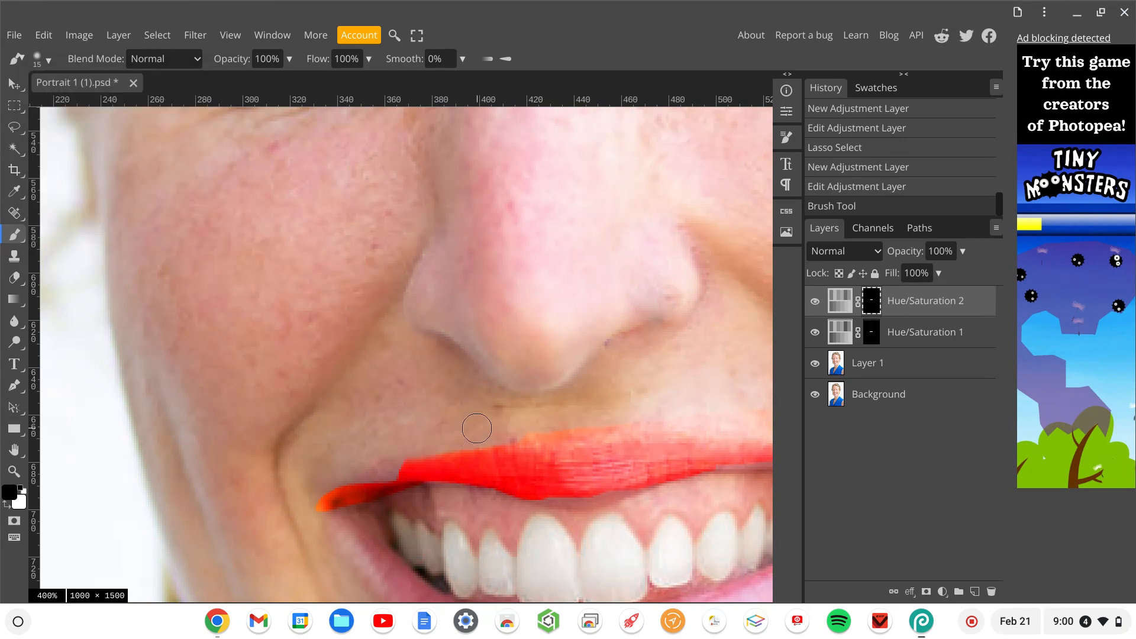
left_click_drag(477, 428, 611, 426)
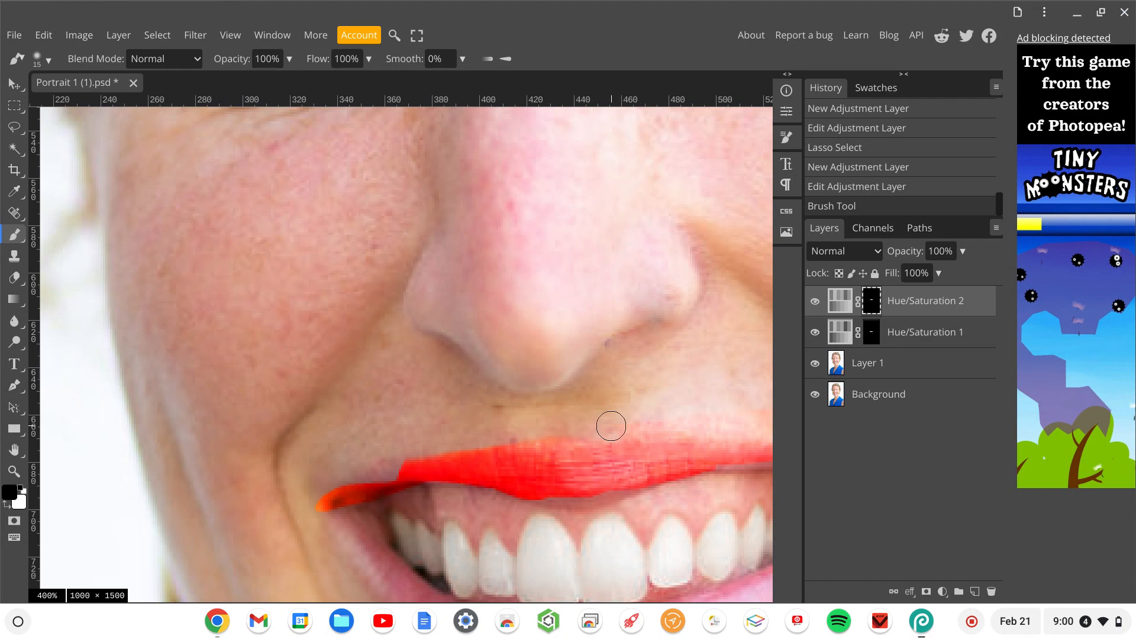
left_click(518, 428)
mouse_move(303, 506)
left_mouse_down()
mouse_move(328, 508)
mouse_move(338, 478)
mouse_move(352, 511)
mouse_move(405, 497)
left_mouse_up()
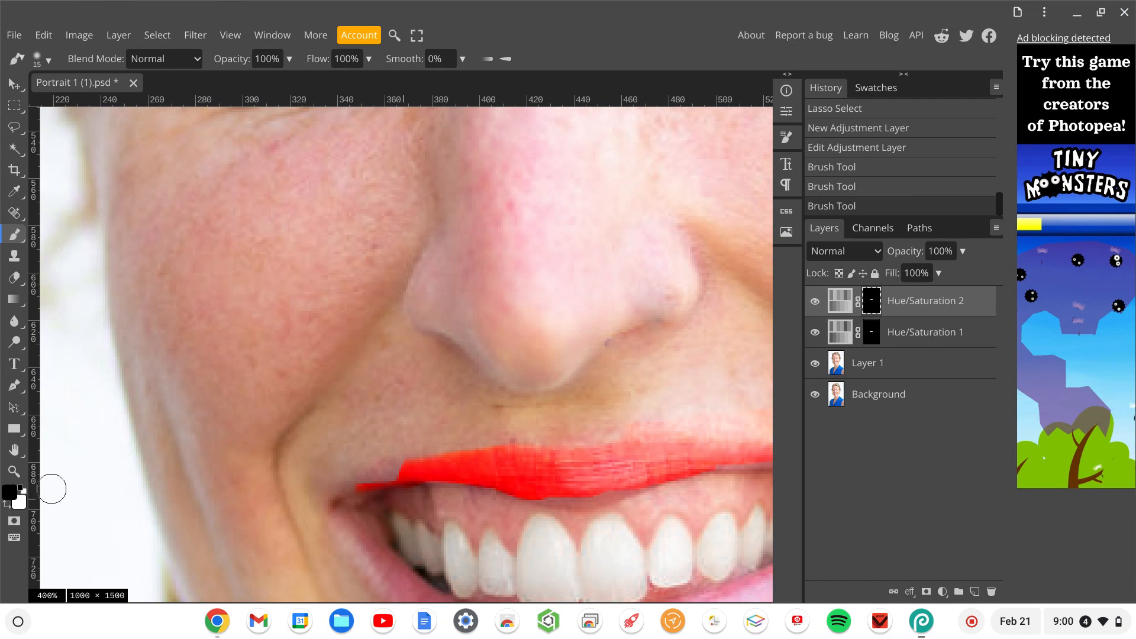
Paint white on the mask with a smaller brush to restore the lip colour towards the left corner of the mouth.
left_click(7, 503)
key("bracketleft")
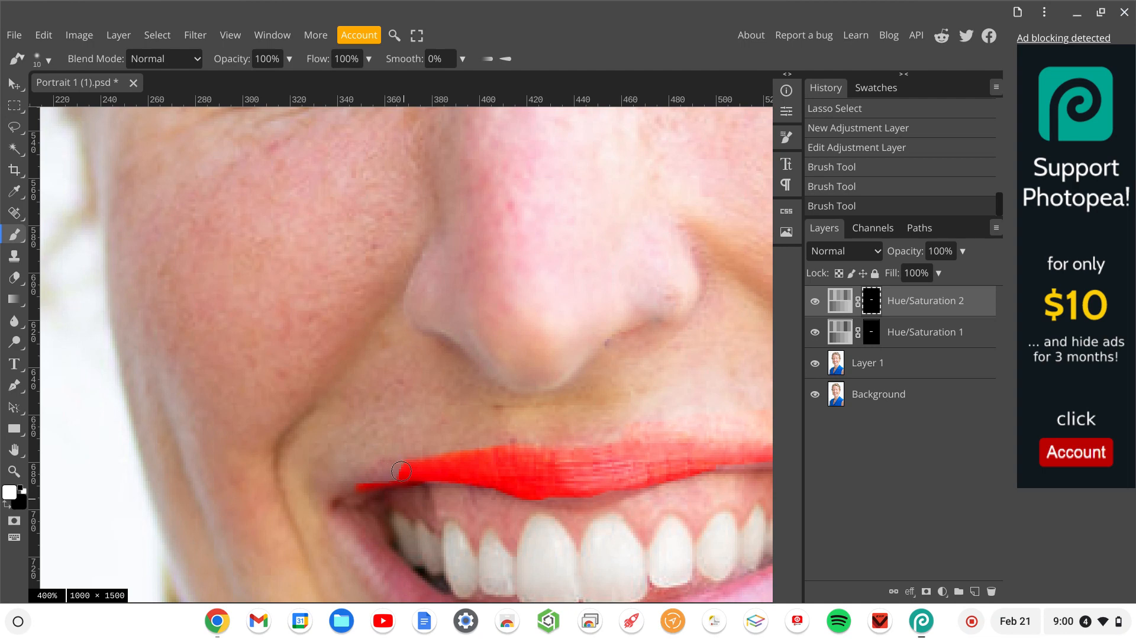
mouse_move(401, 471)
left_mouse_down()
mouse_move(369, 480)
mouse_move(398, 470)
left_mouse_up()
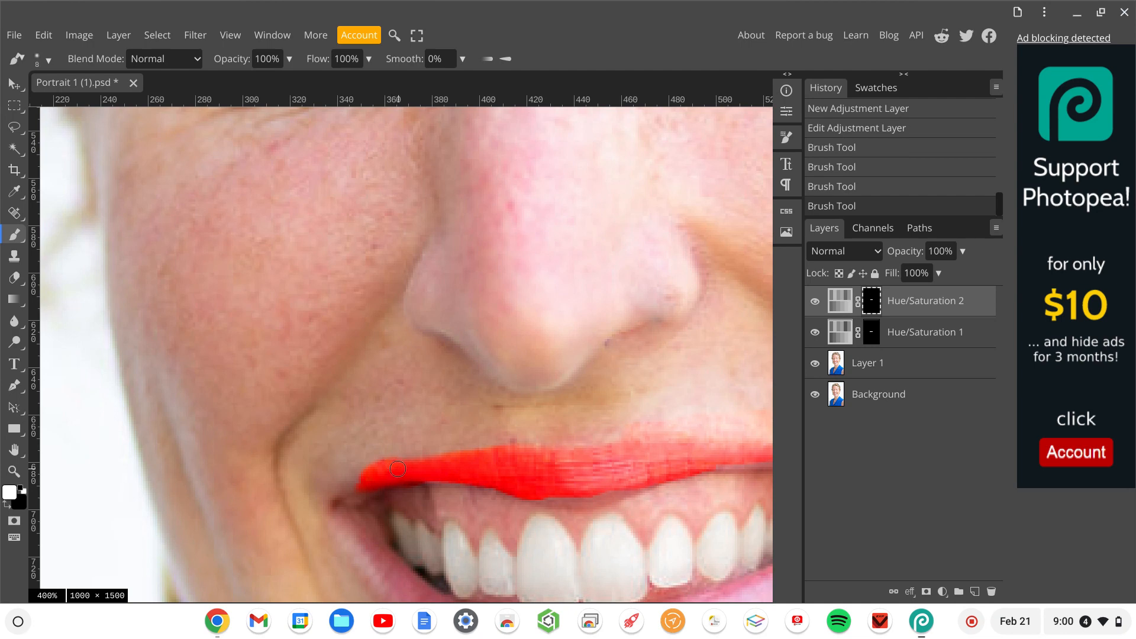
key("bracketright")
key("bracketleft")
left_click_drag(369, 483, 354, 489)
Refine the right half of the upper lip, painting white along its lower edge and black over the excess colour near the mouth corner.
scroll(360, 490, "right", 1)
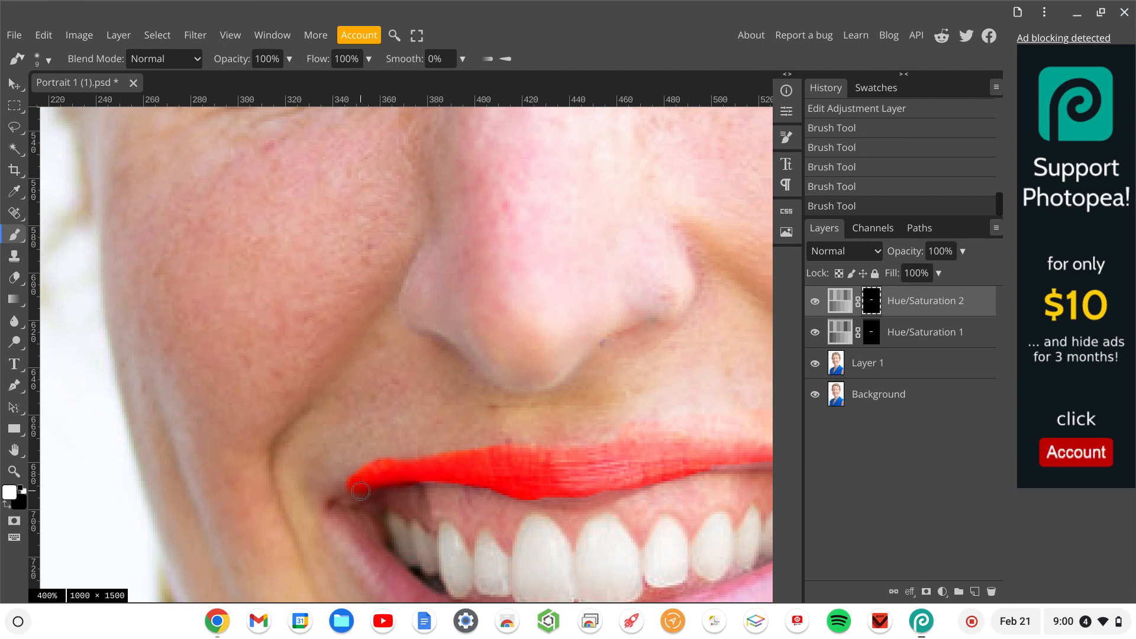
scroll(360, 490, "right", 5)
scroll(360, 490, "down", 1)
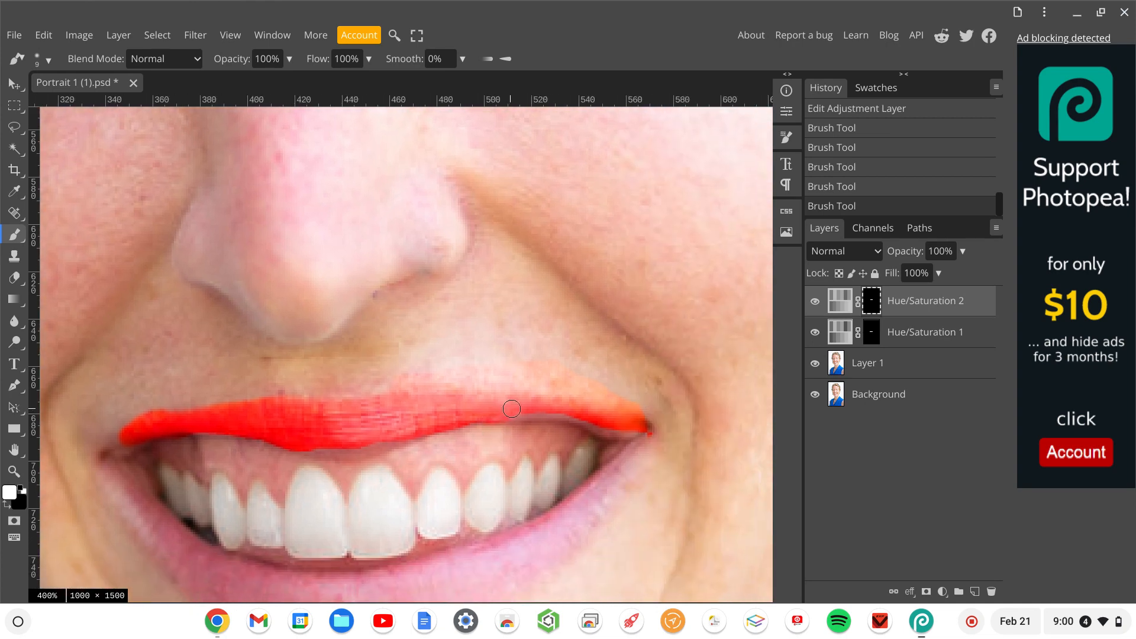
left_click_drag(512, 409, 615, 420)
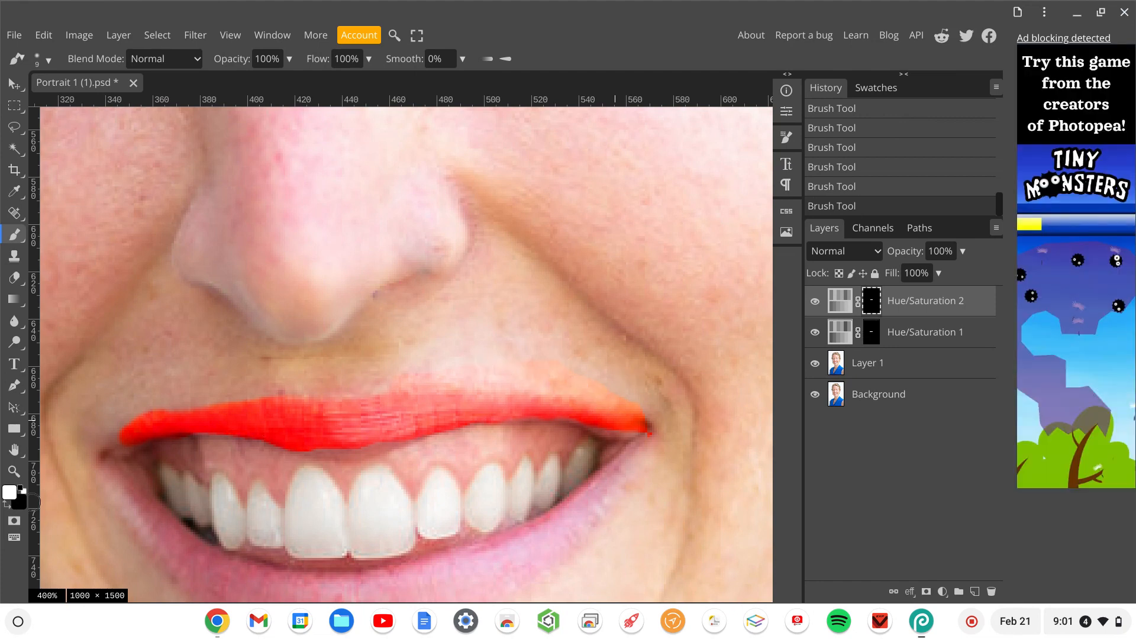
left_click(6, 503)
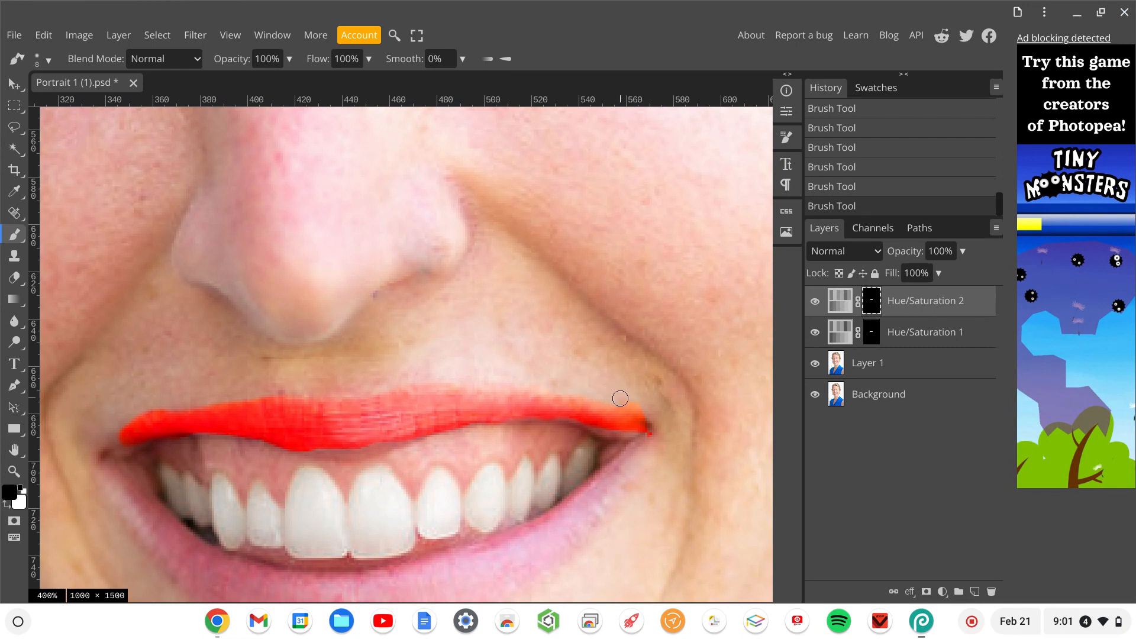
mouse_move(631, 405)
left_mouse_down()
mouse_move(655, 430)
mouse_move(635, 433)
left_mouse_up()
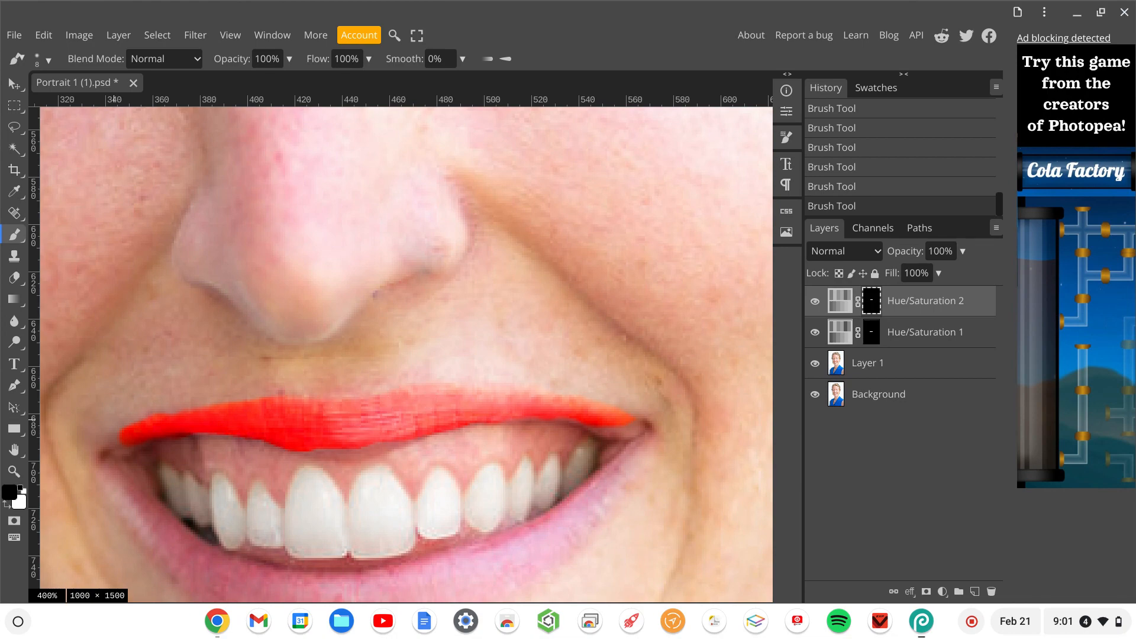
Tone down the upper lip by setting the Hue/Saturation 2 Red saturation to 34, and leave the layer's opacity at 100%.
scroll(397, 395, "down", 5)
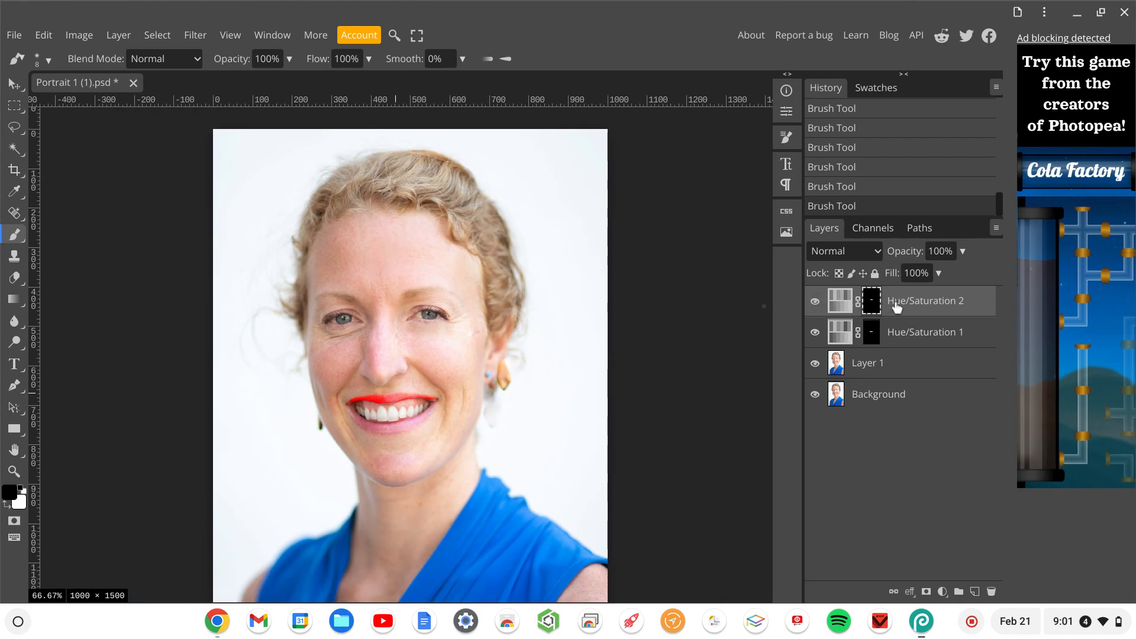
left_click(837, 309)
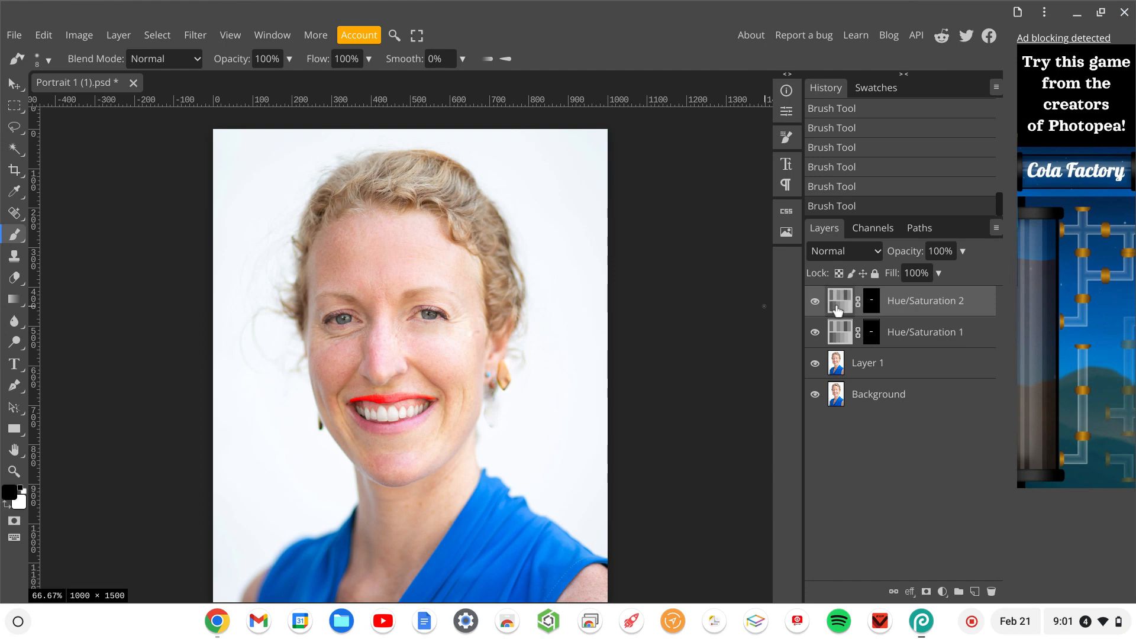
double_click(837, 308)
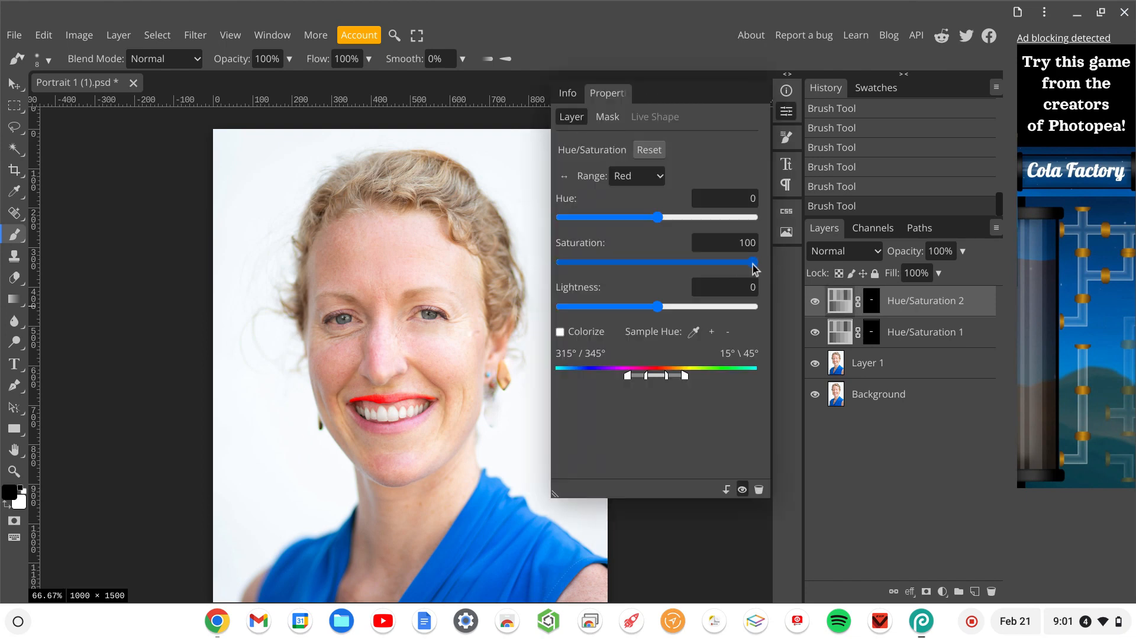
left_click_drag(751, 262, 692, 284)
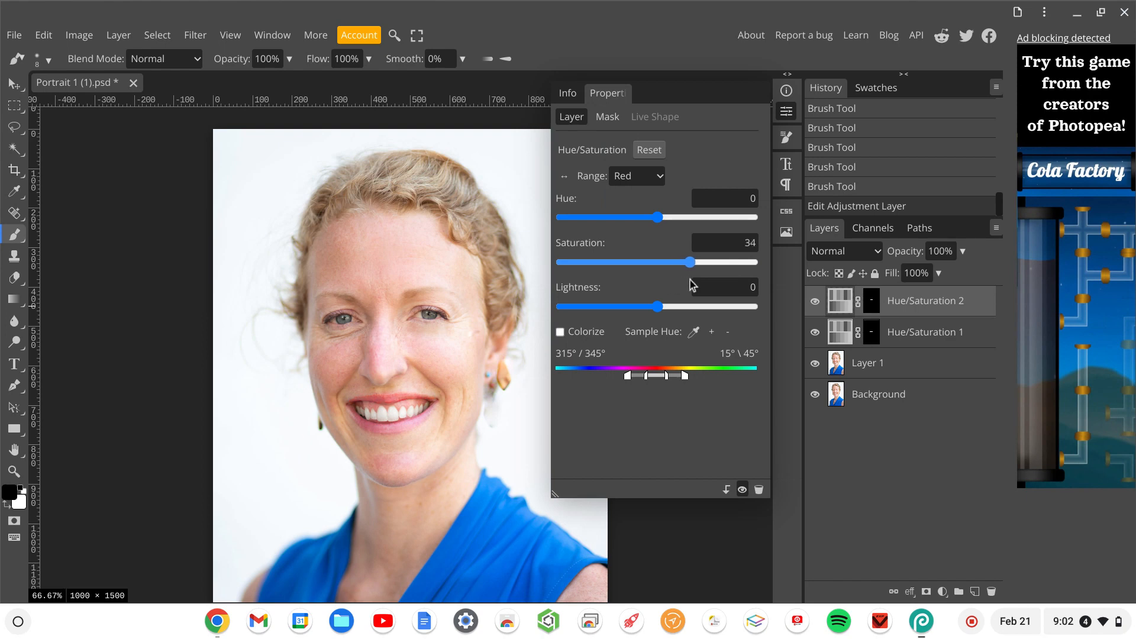
left_click(787, 113)
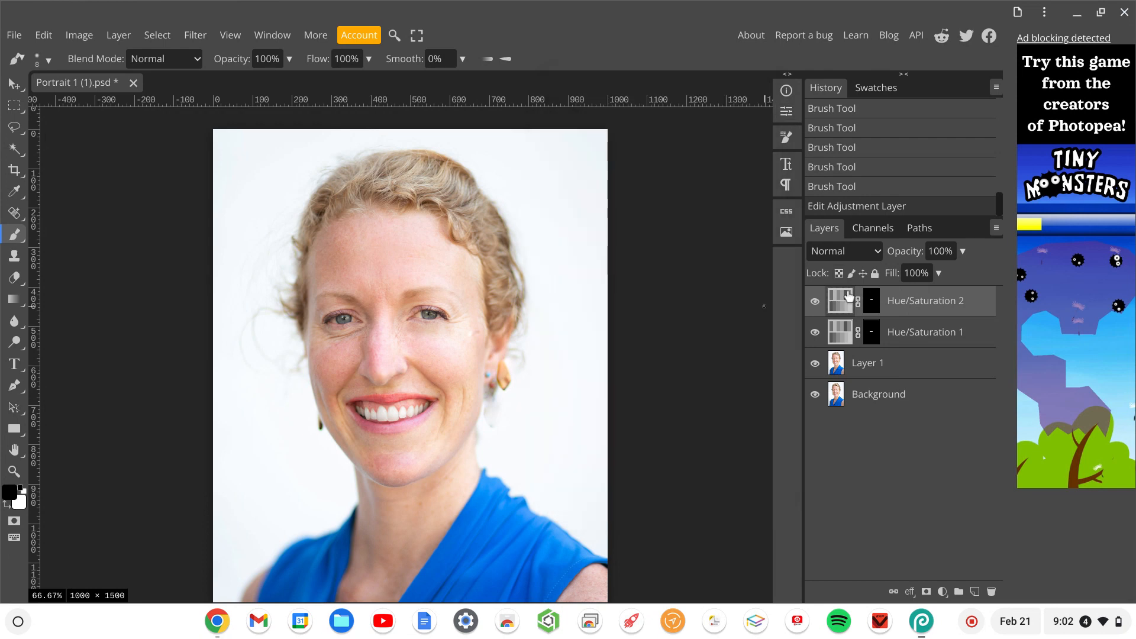
left_click(963, 251)
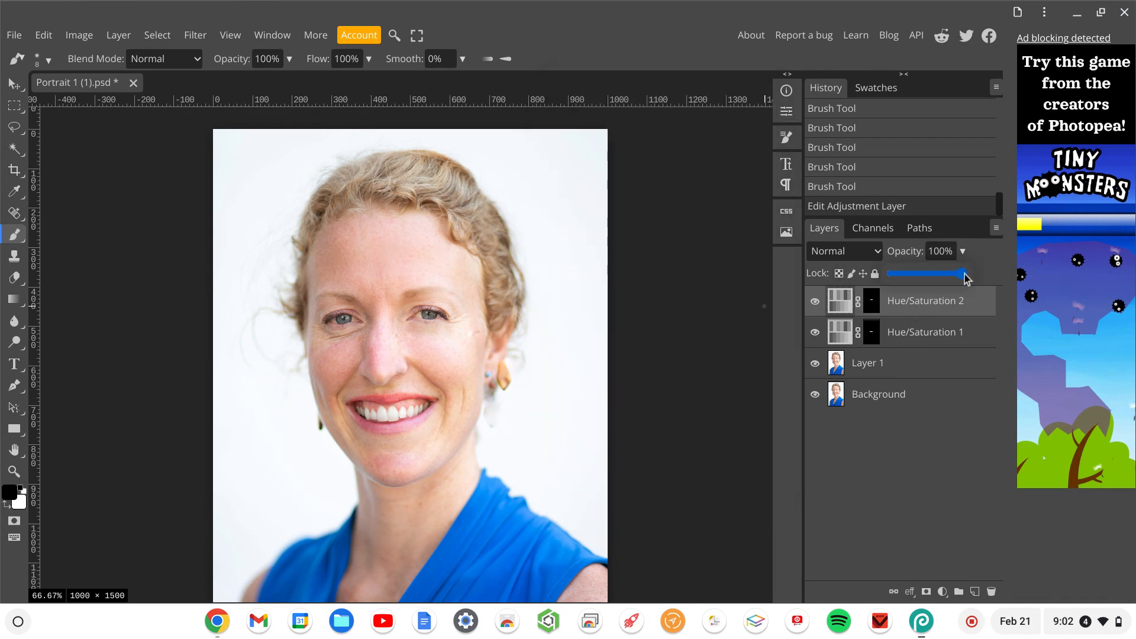
mouse_move(964, 274)
left_mouse_down()
mouse_move(937, 276)
mouse_move(982, 275)
mouse_move(907, 277)
mouse_move(982, 276)
left_mouse_up()
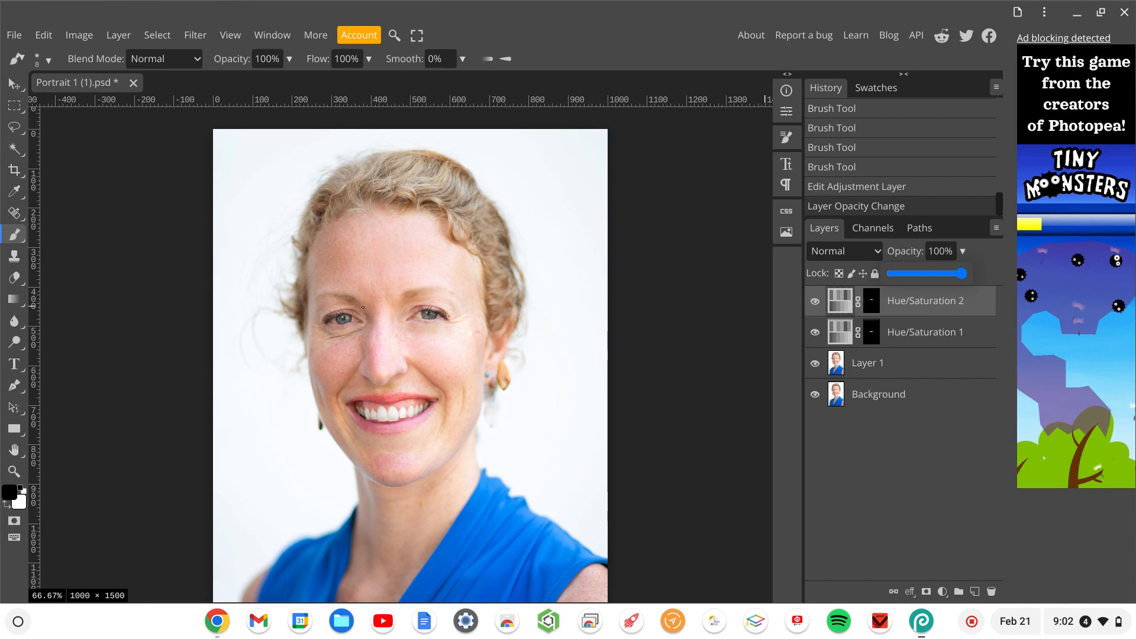
Lighten the skin around the inner corner of the left-hand eye on Layer 1 using the Dodge tool at 22% exposure.
scroll(363, 307, "up", 5)
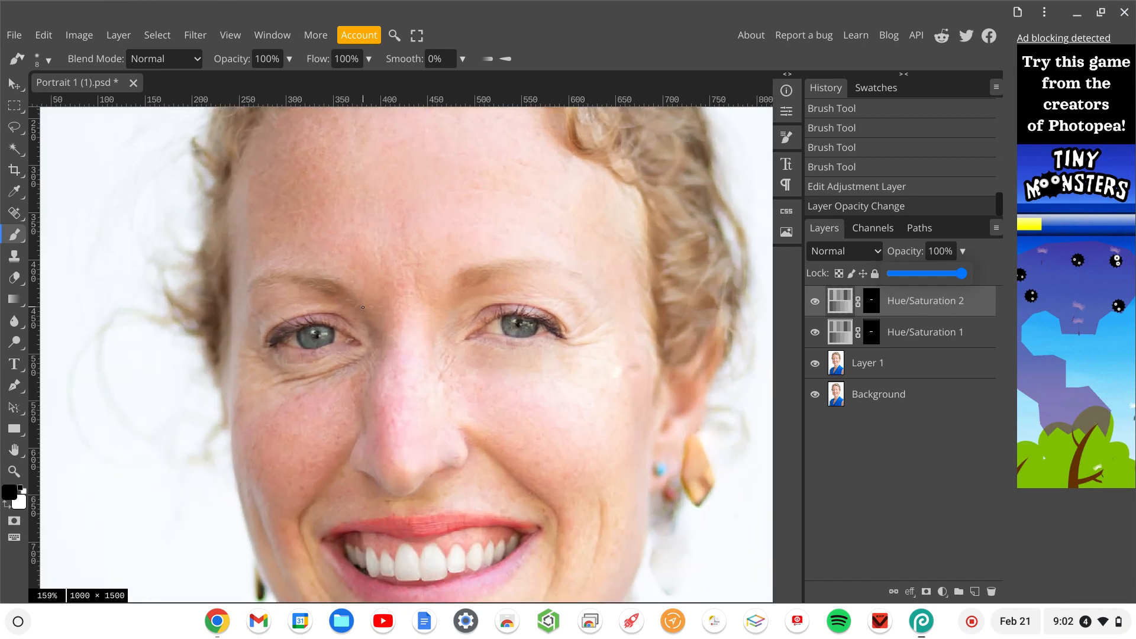
scroll(363, 307, "up", 2)
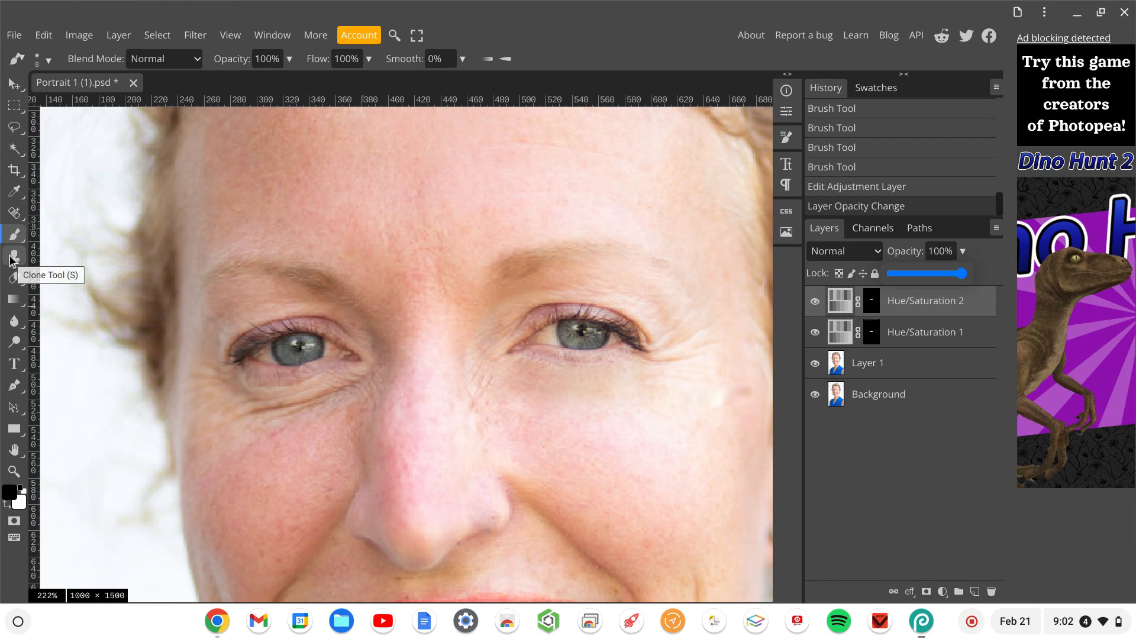
left_click(15, 343)
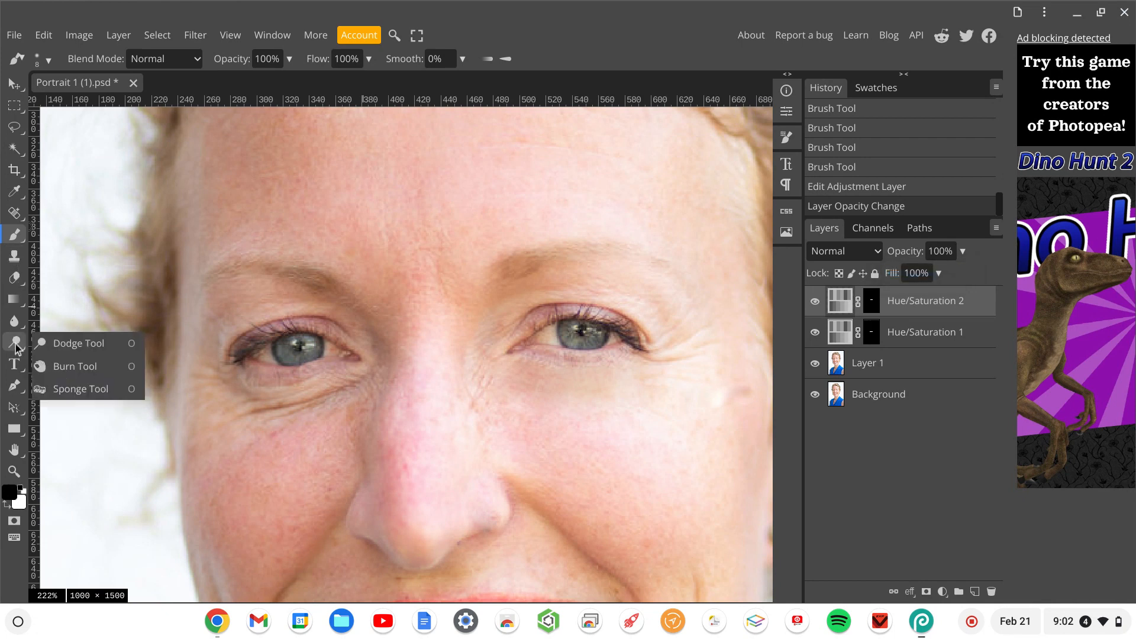
left_click(16, 344)
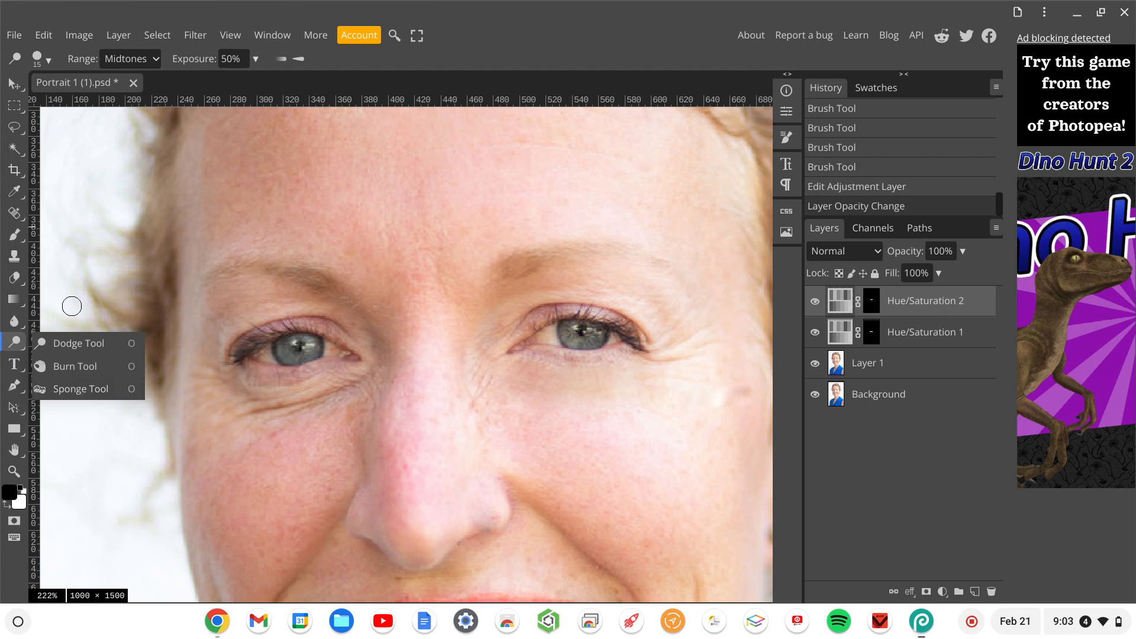
left_click(72, 346)
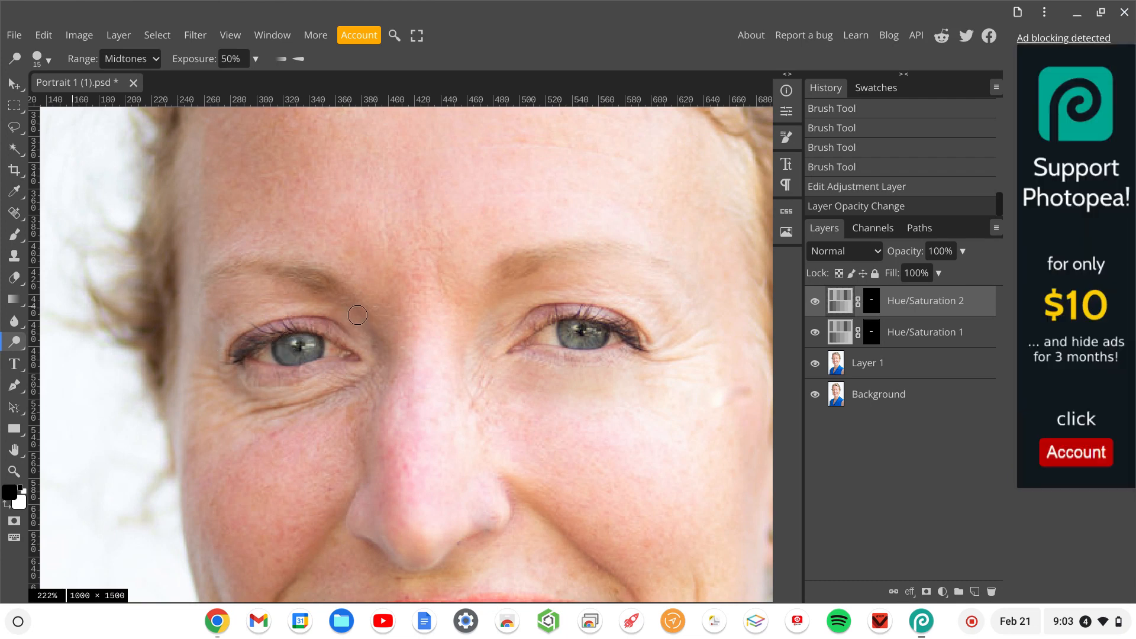
left_click(257, 63)
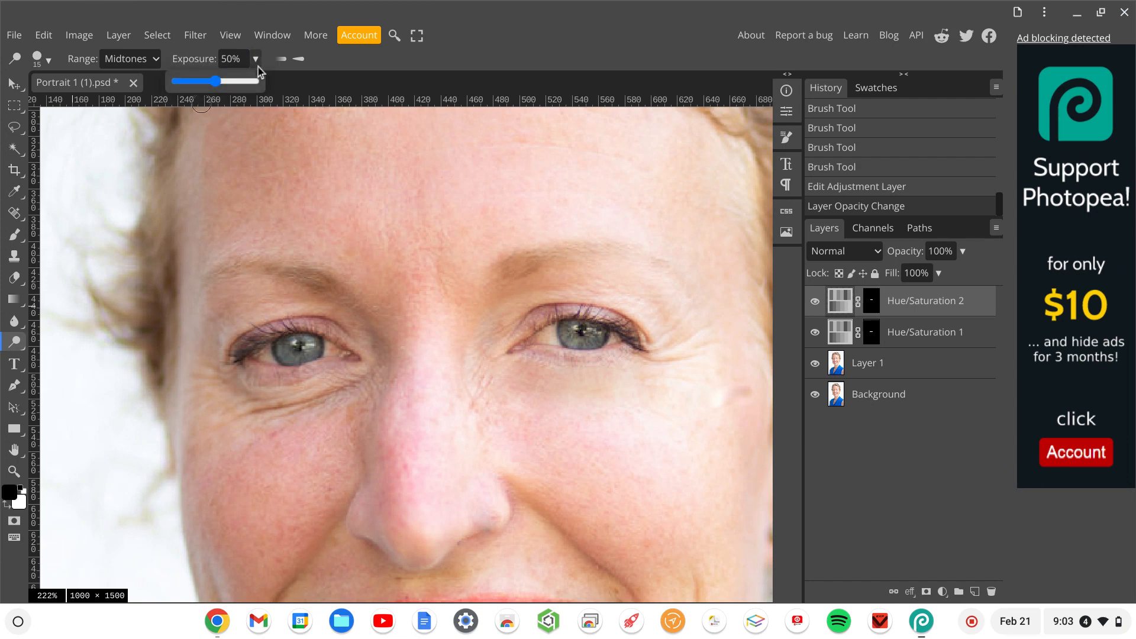
left_click(194, 81)
left_click(339, 309)
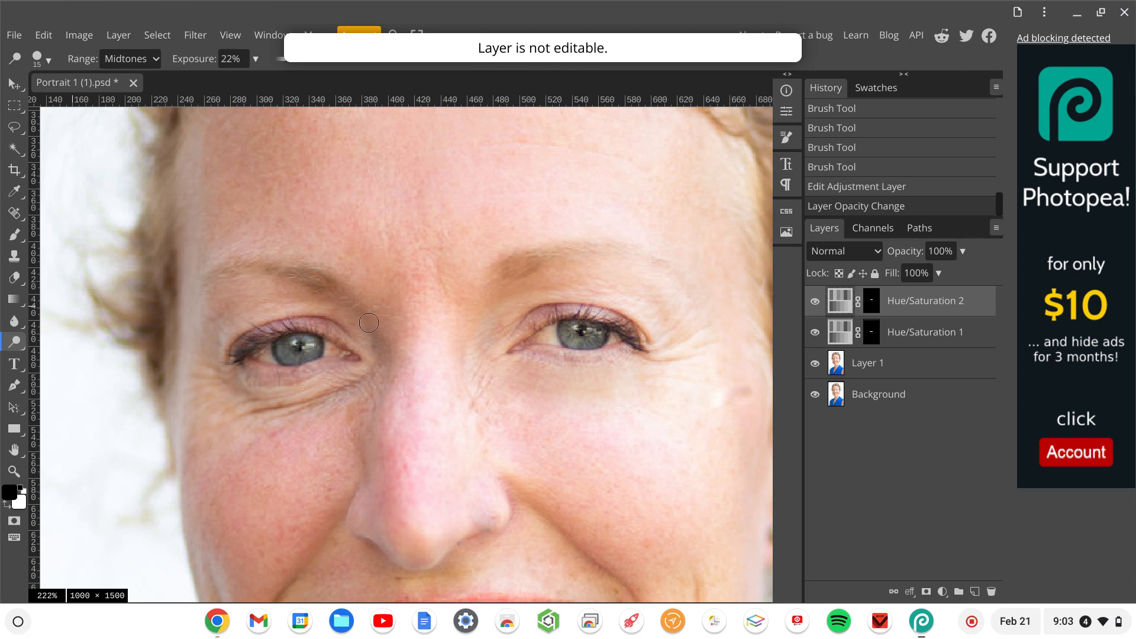
left_click(899, 375)
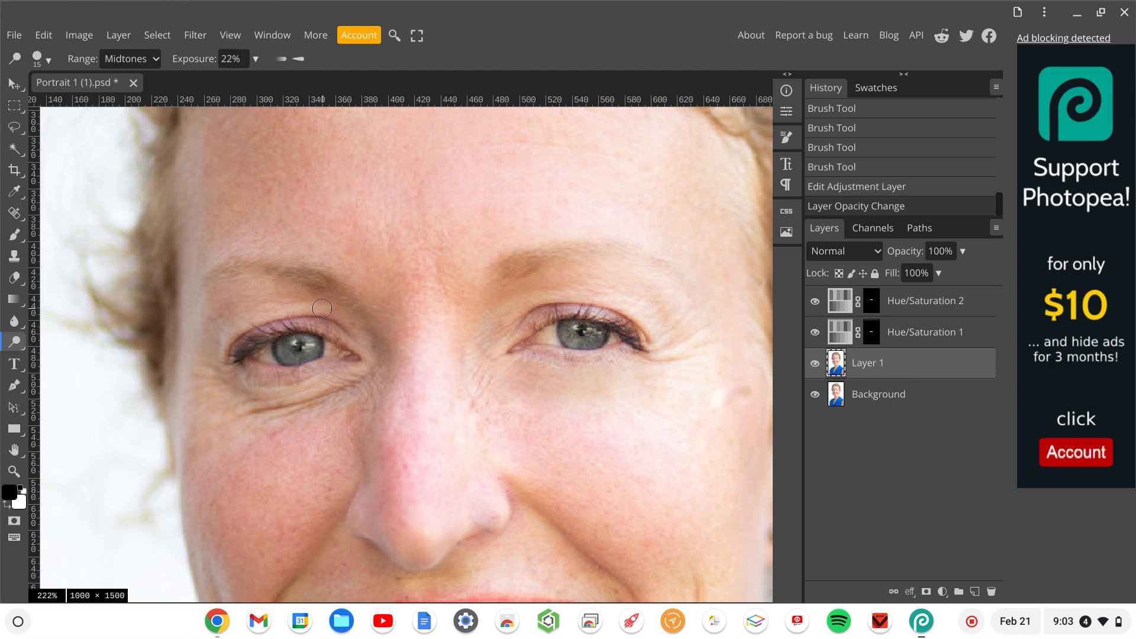
left_click_drag(321, 308, 364, 330)
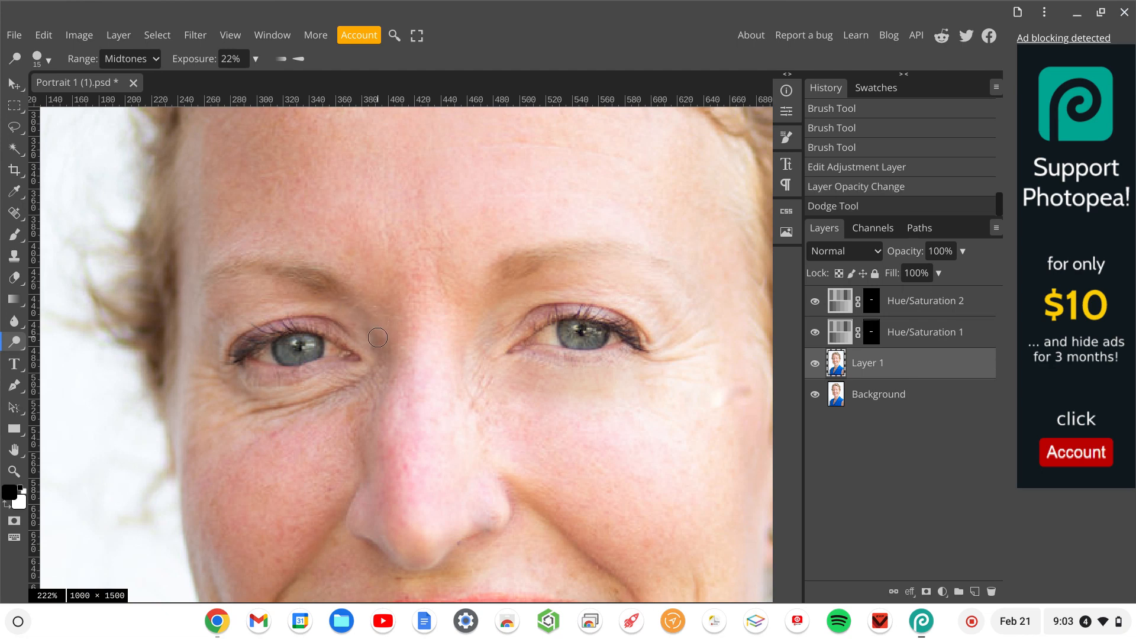
left_click(377, 337)
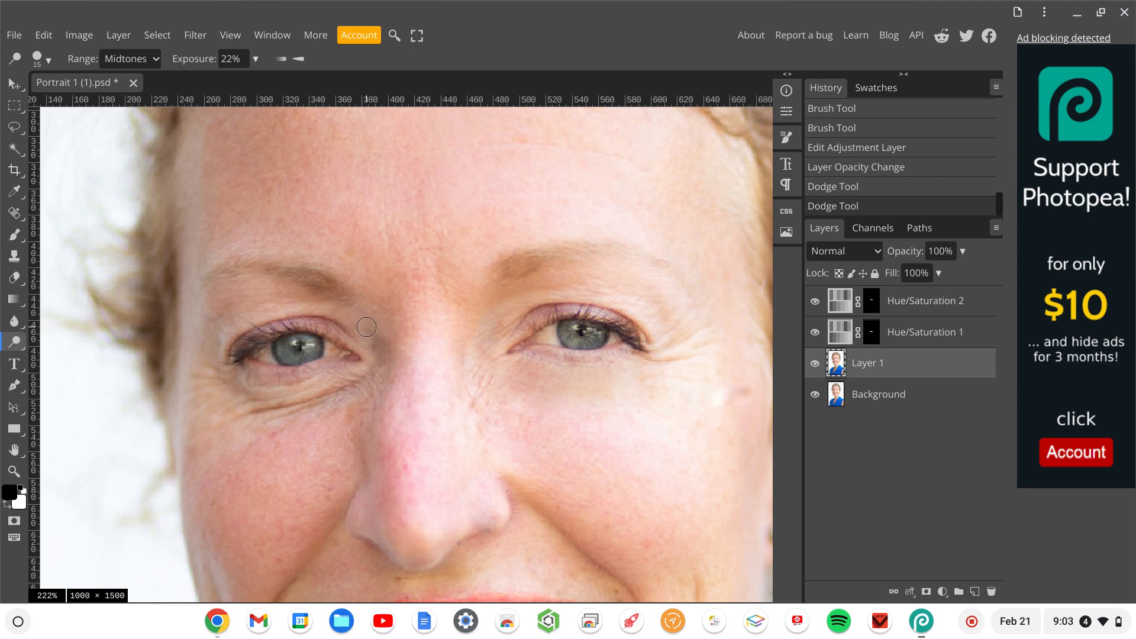
Dodge the remaining shadows around the left-hand eye: beside the nose bridge, above the outer lid, and at the inner end of the under-eye crease.
left_click_drag(367, 327, 377, 355)
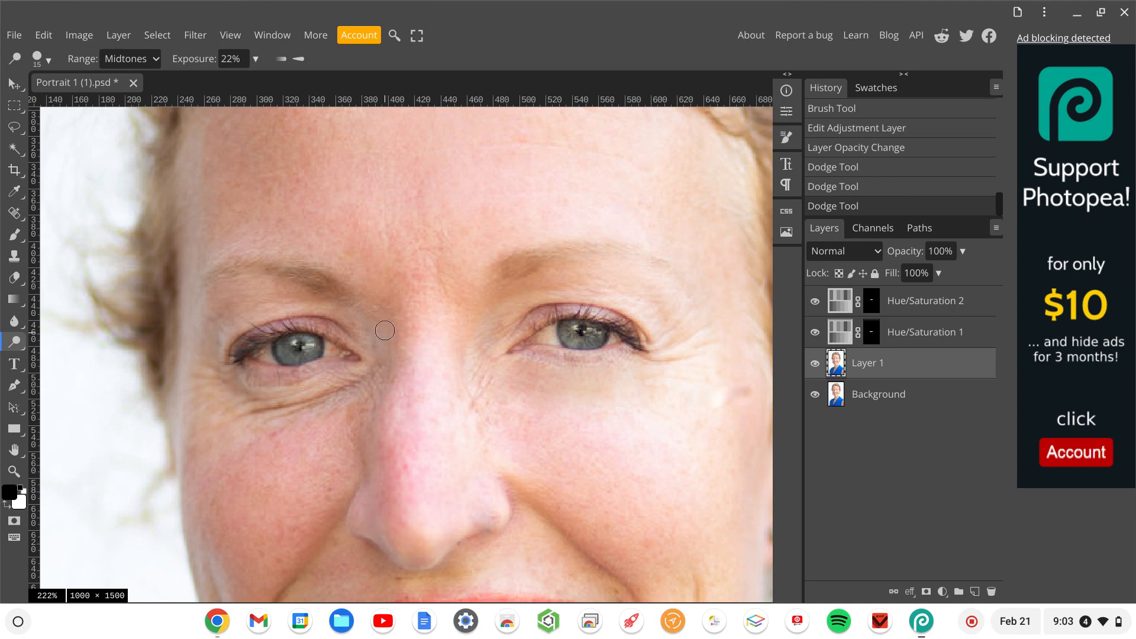
left_click(385, 330)
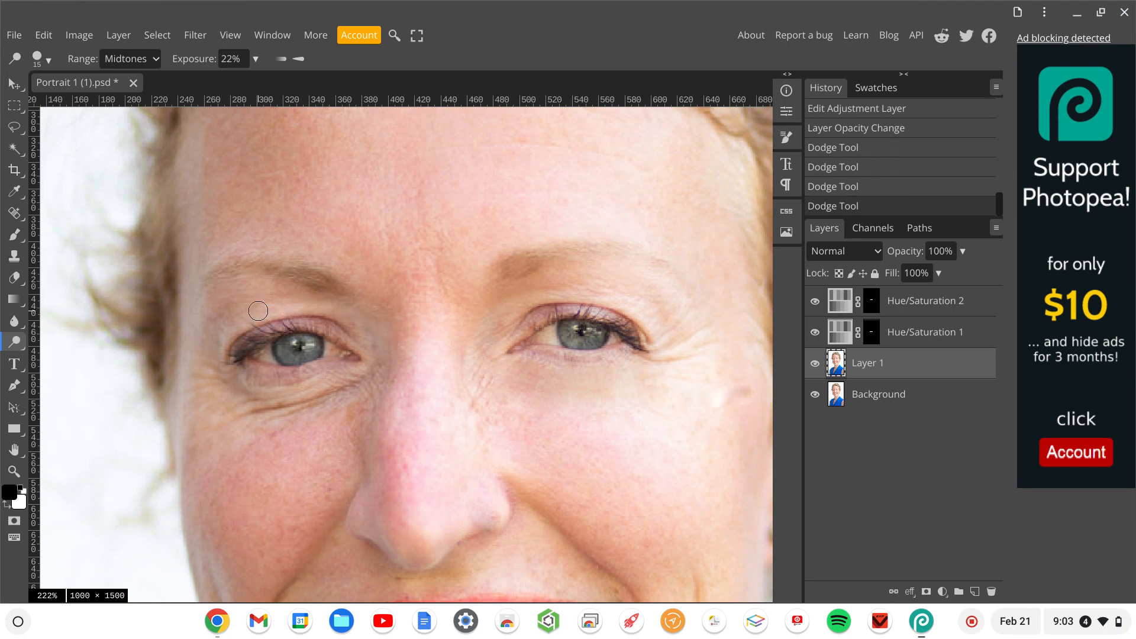
left_click_drag(258, 311, 215, 331)
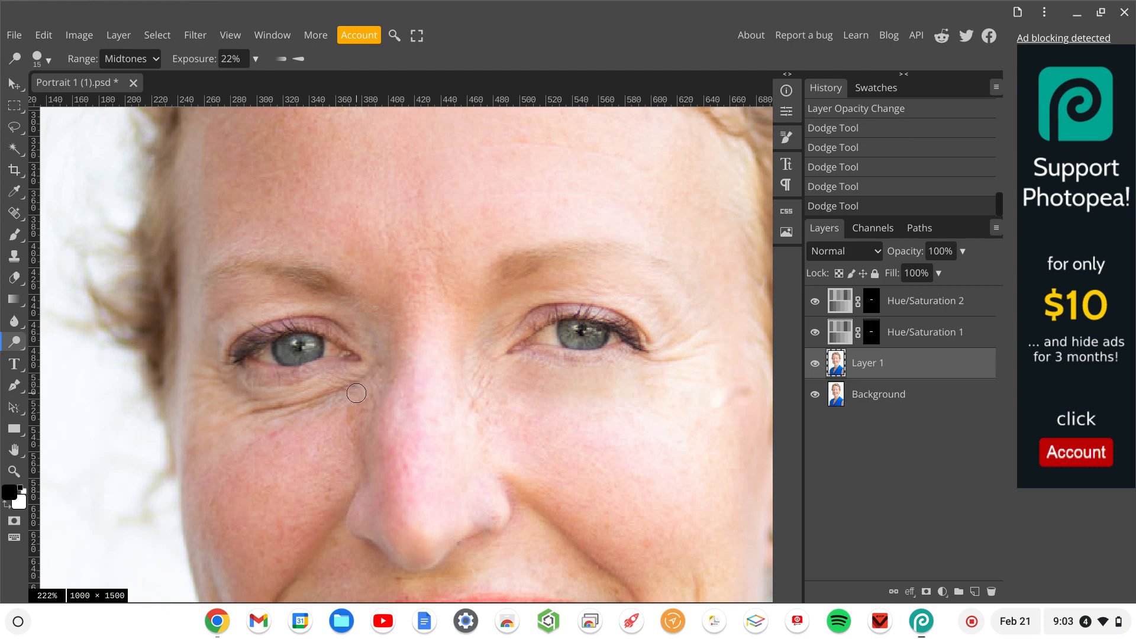
mouse_move(356, 392)
left_mouse_down()
mouse_move(373, 382)
mouse_move(386, 406)
left_mouse_up()
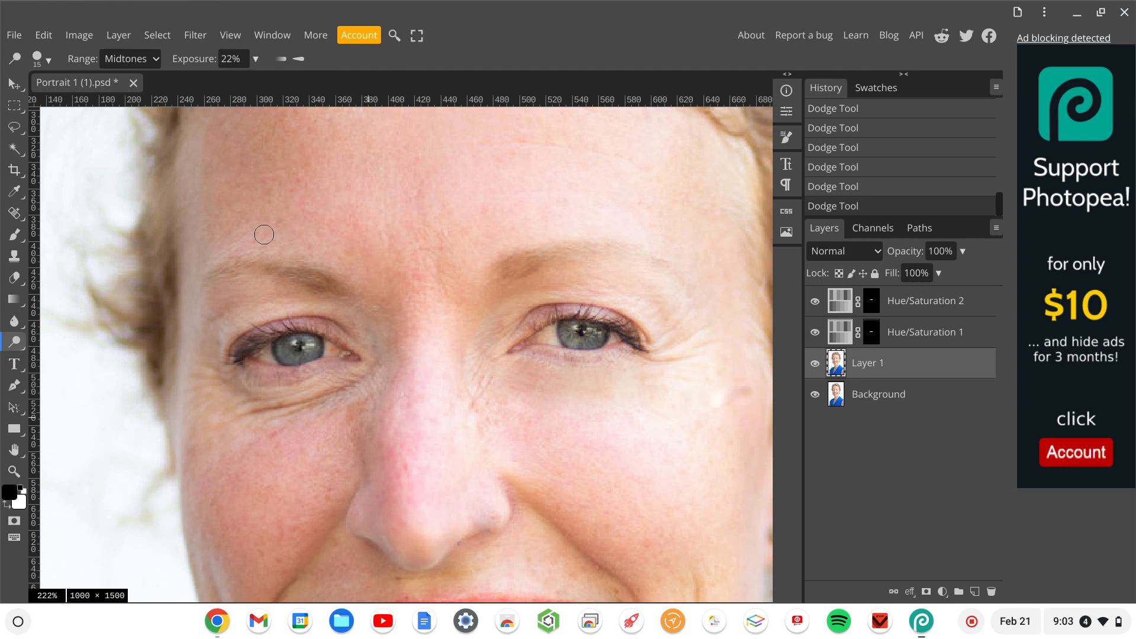
Darken the skin between the right-hand eye and its brow, and the area beneath that eye, using the Burn tool at 50% exposure on midtones.
right_click(19, 349)
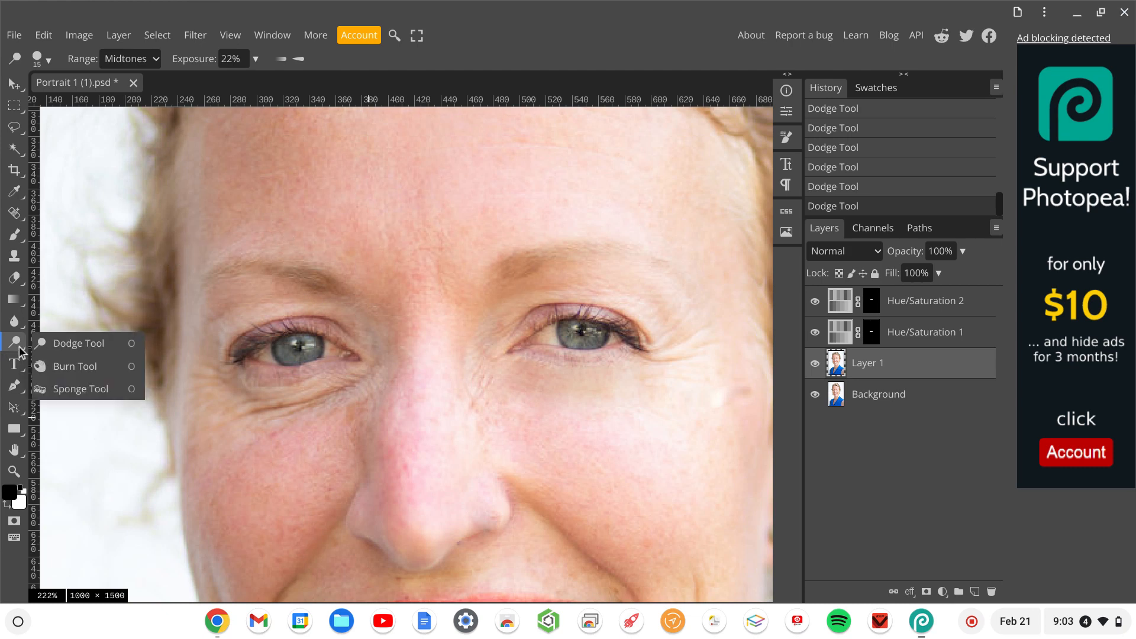
left_click(68, 365)
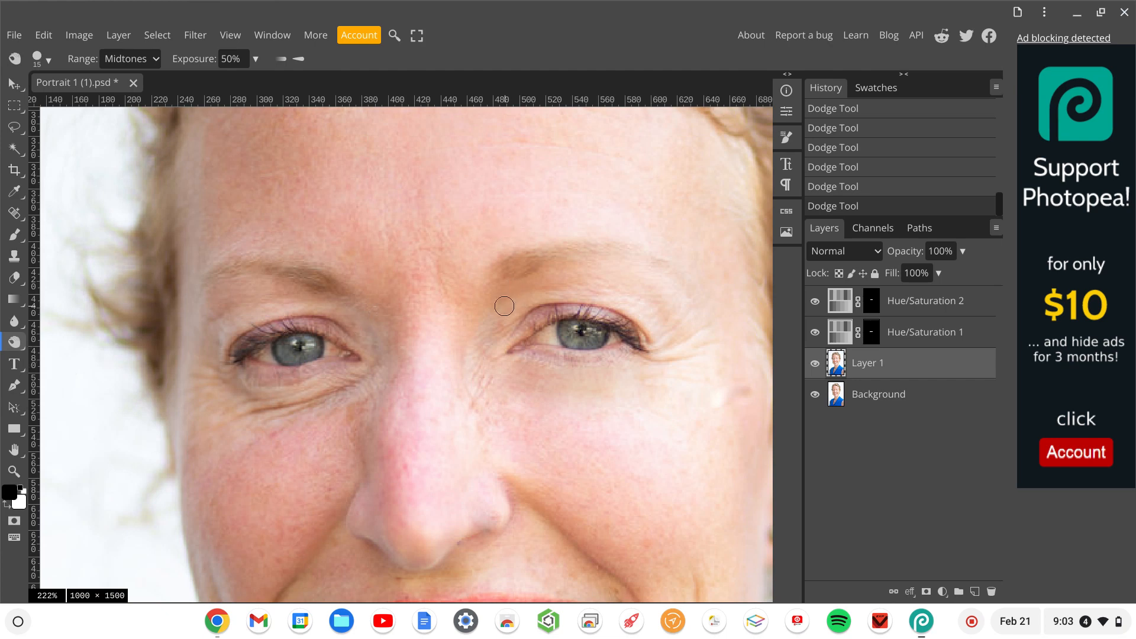
mouse_move(504, 306)
left_mouse_down()
mouse_move(595, 284)
mouse_move(663, 312)
left_mouse_up()
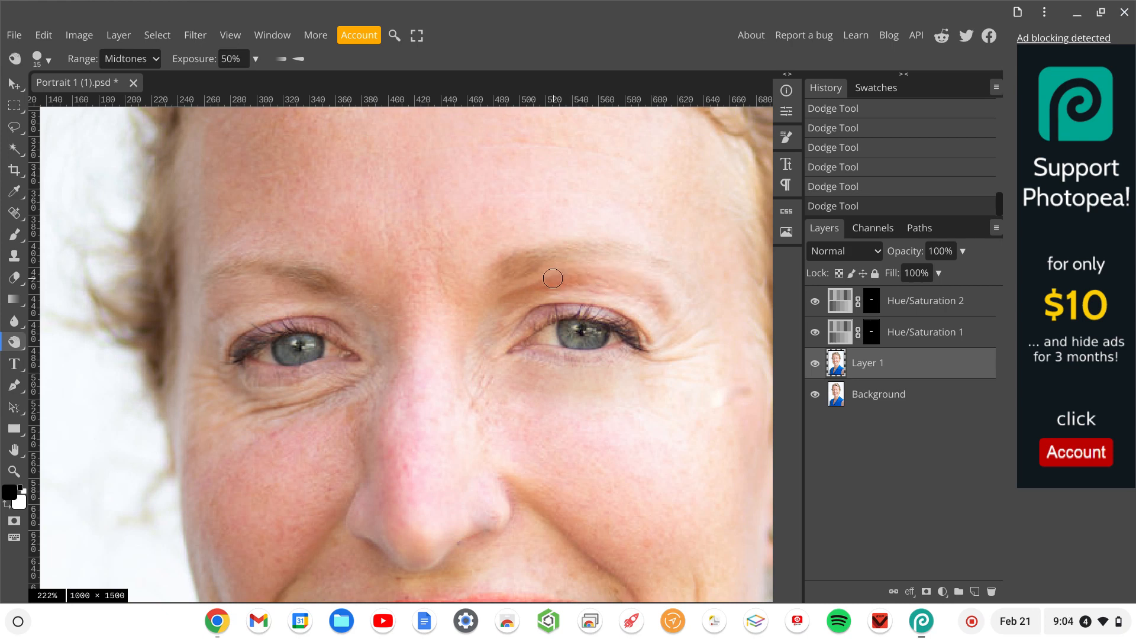
left_click_drag(553, 278, 509, 301)
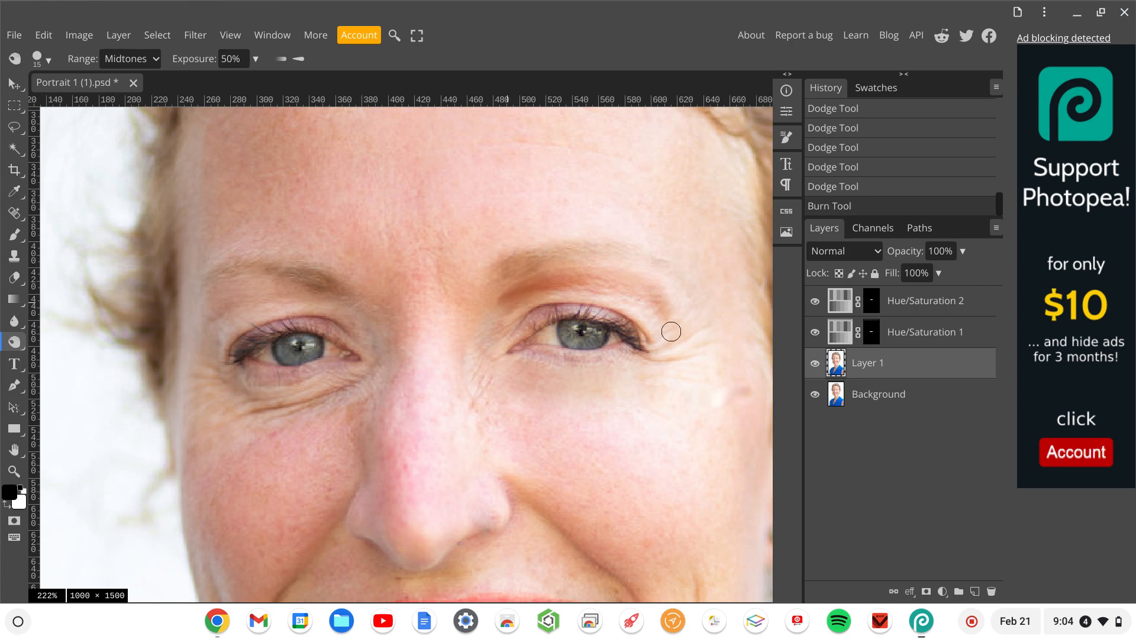
mouse_move(569, 387)
left_mouse_down()
mouse_move(521, 370)
mouse_move(619, 376)
mouse_move(660, 359)
mouse_move(602, 390)
mouse_move(524, 382)
mouse_move(581, 403)
mouse_move(639, 391)
left_mouse_up()
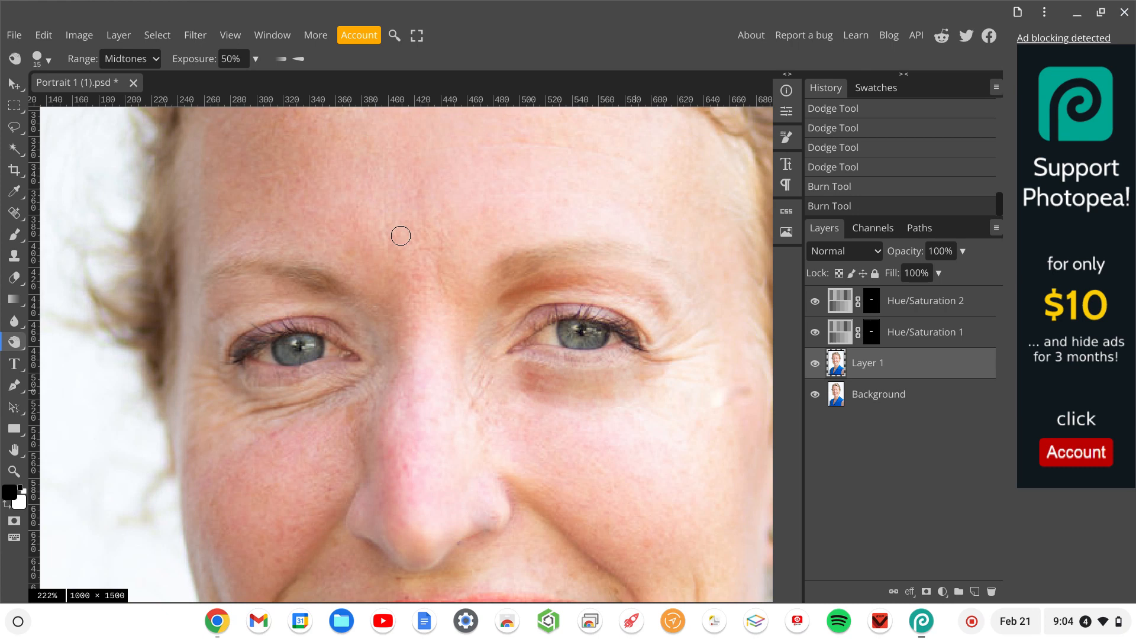
Intensify the colour of both irises on Layer 1 using the Sponge tool in Saturate mode at 100% flow.
right_click(19, 343)
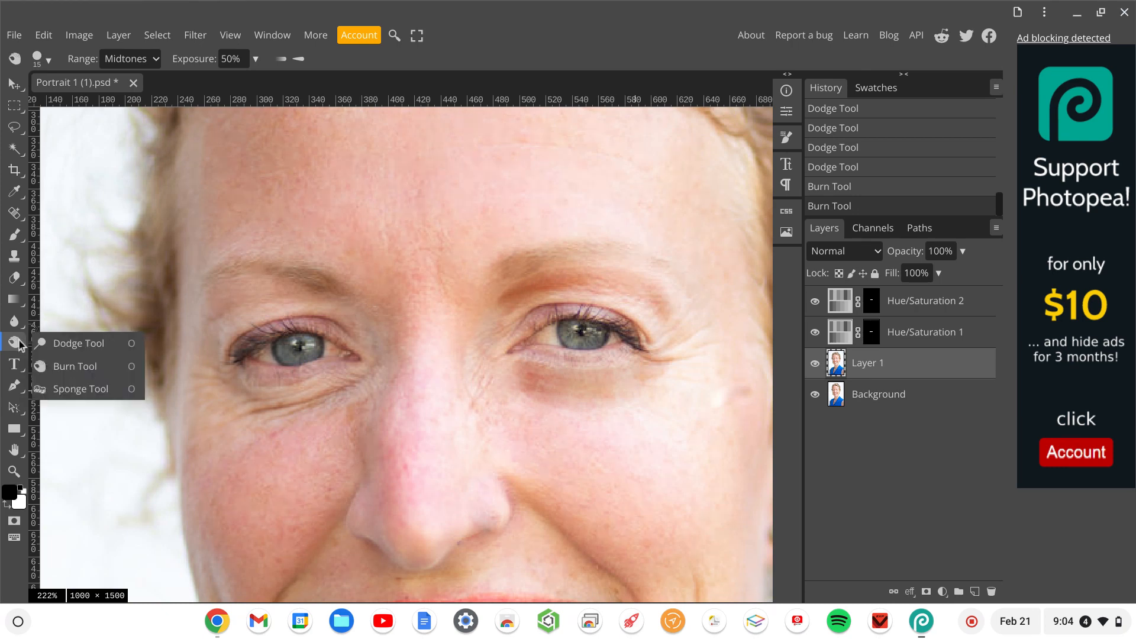
left_click(65, 388)
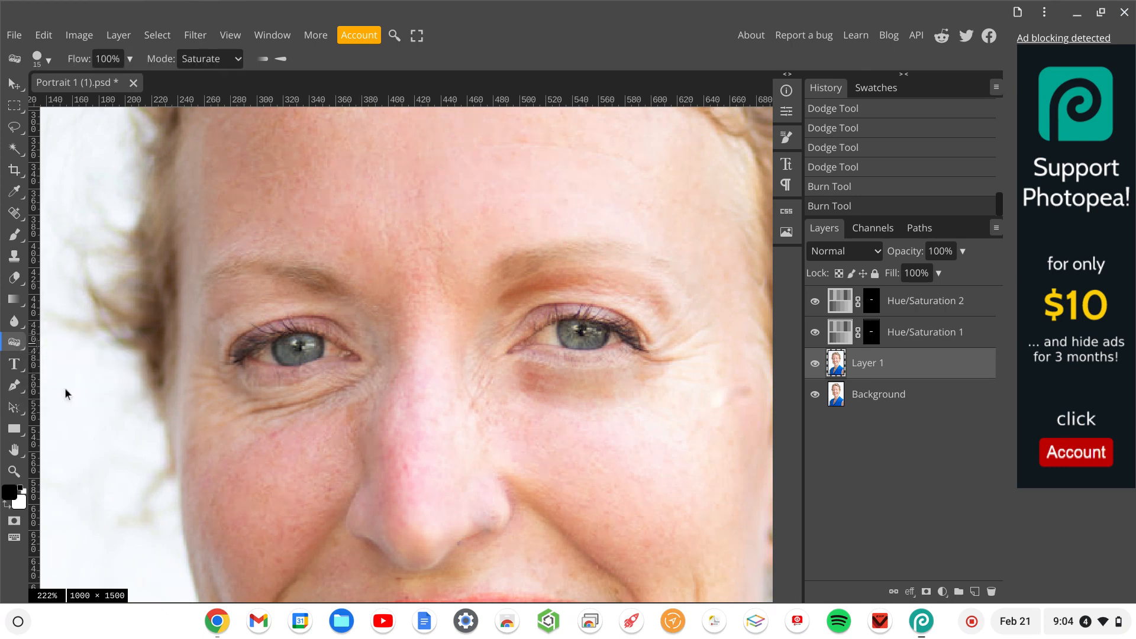
left_click(206, 61)
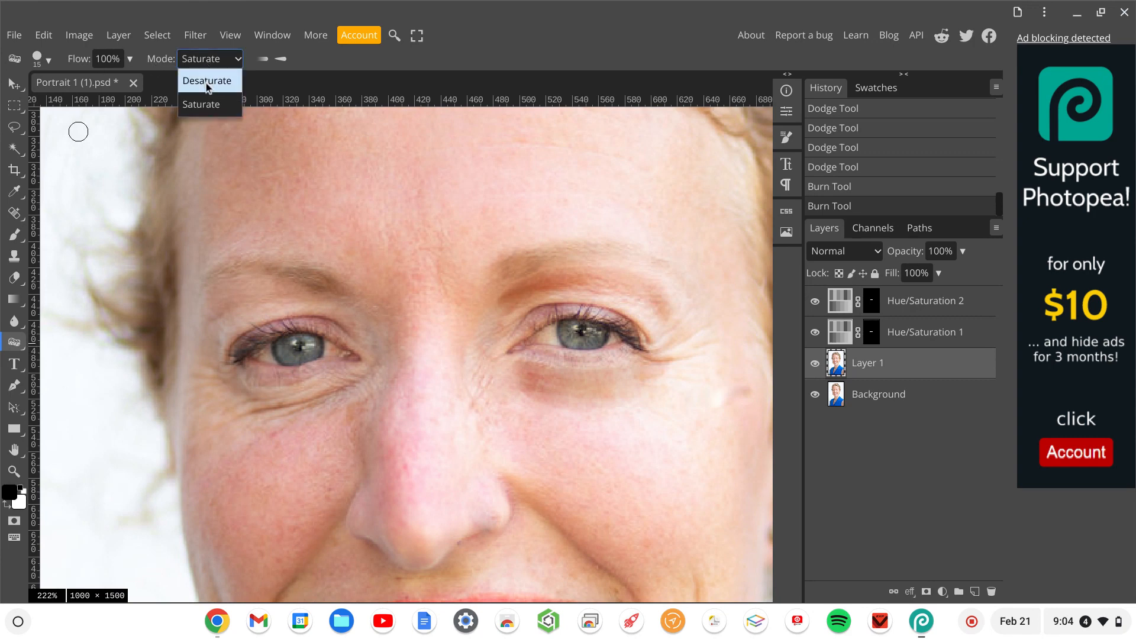
left_click(217, 64)
left_click(217, 63)
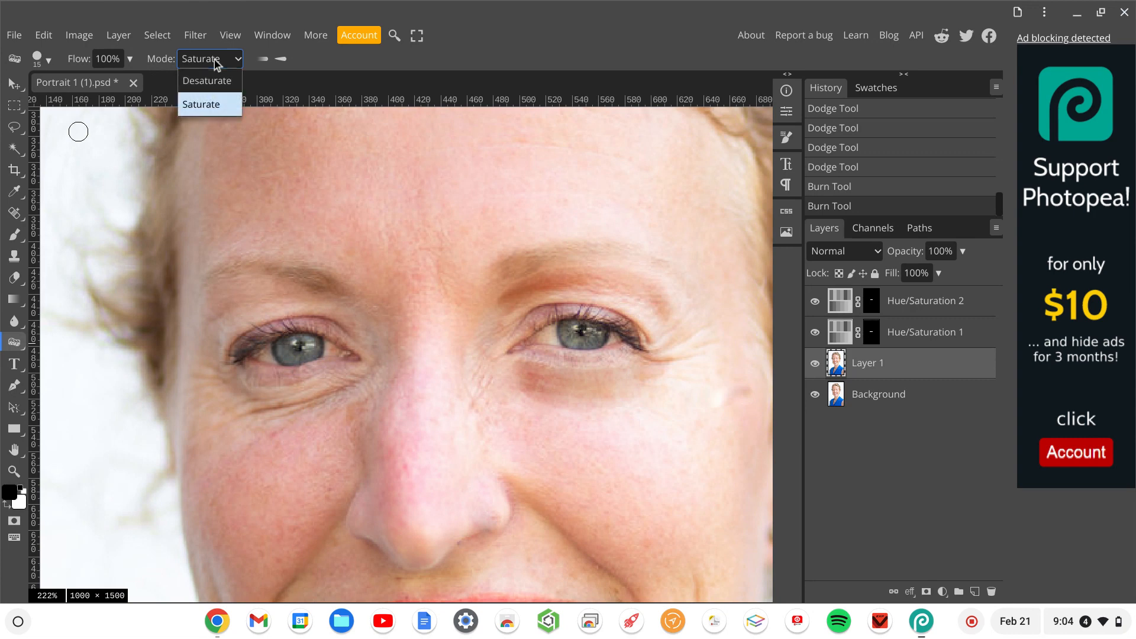
left_click(200, 105)
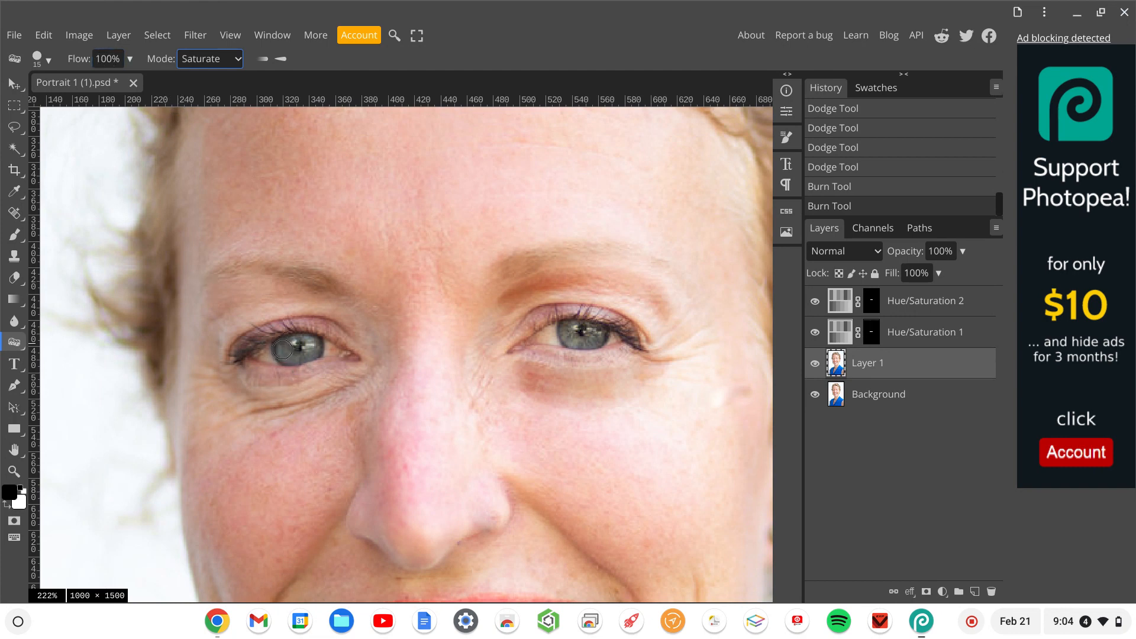
left_click_drag(281, 349, 286, 352)
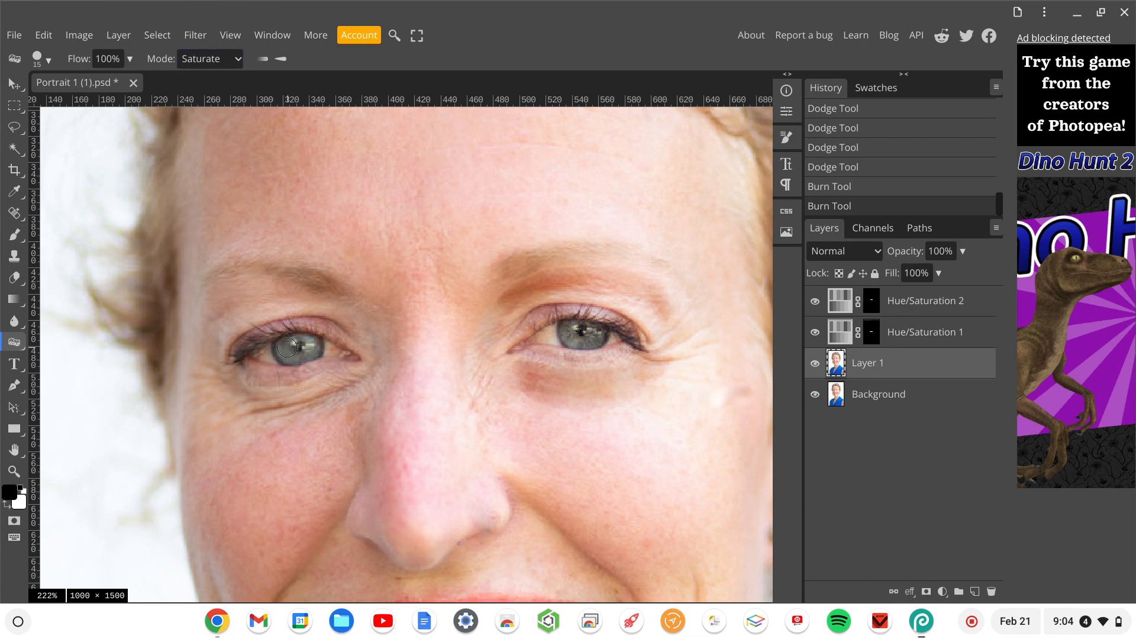
left_click_drag(294, 354, 302, 344)
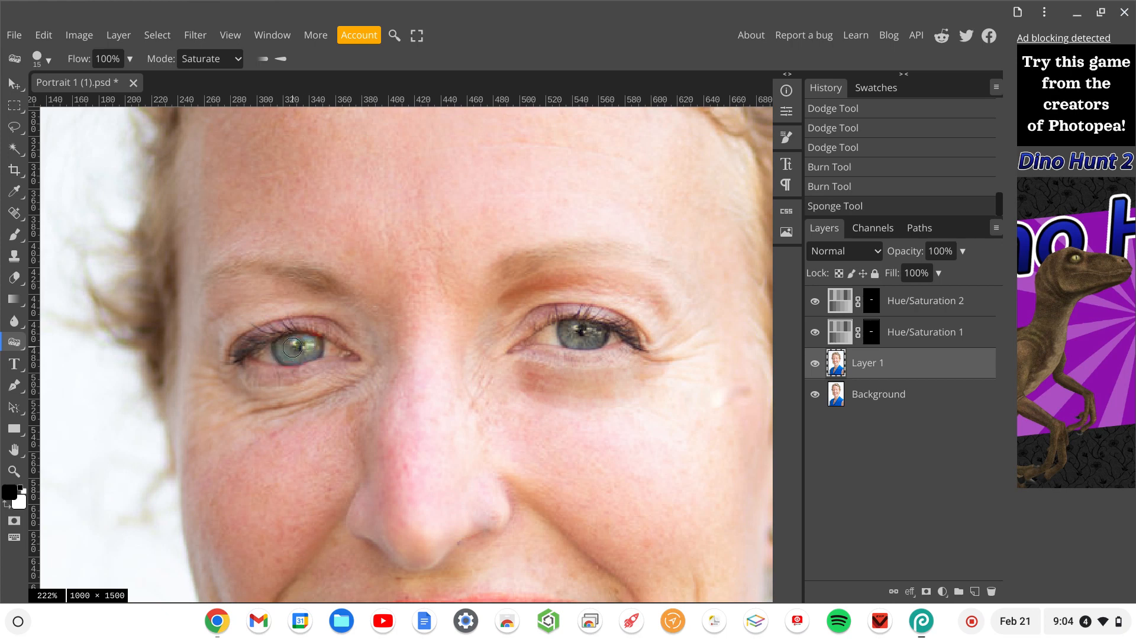
mouse_move(292, 347)
left_mouse_down()
mouse_move(322, 350)
mouse_move(305, 343)
left_mouse_up()
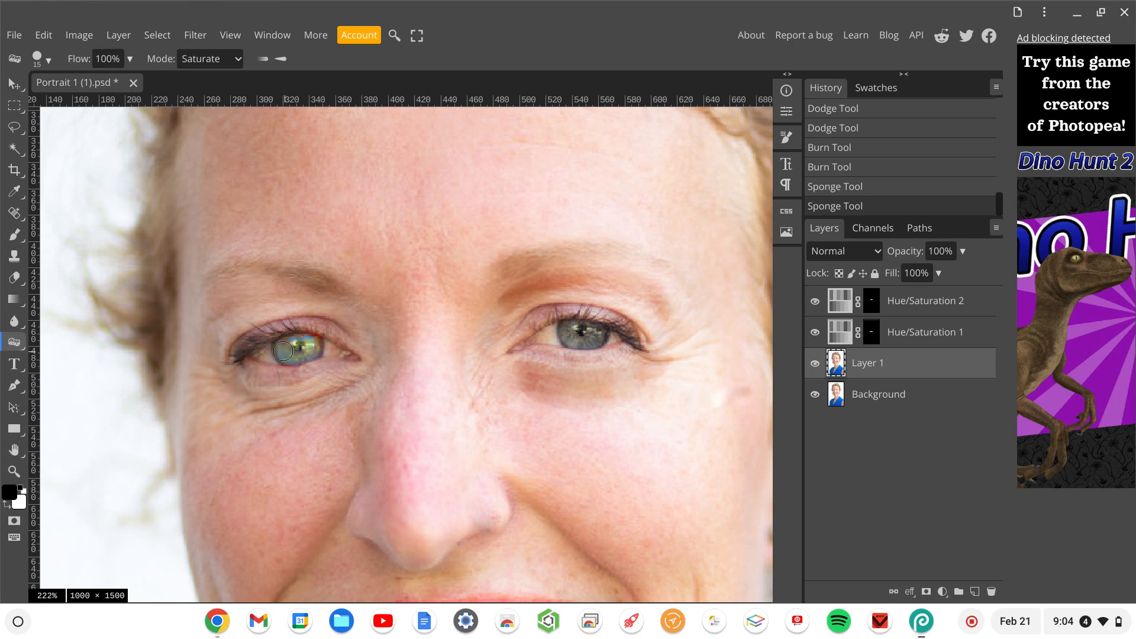
left_click_drag(308, 348, 303, 348)
mouse_move(571, 329)
left_mouse_down()
mouse_move(604, 343)
mouse_move(565, 335)
mouse_move(601, 332)
left_mouse_up()
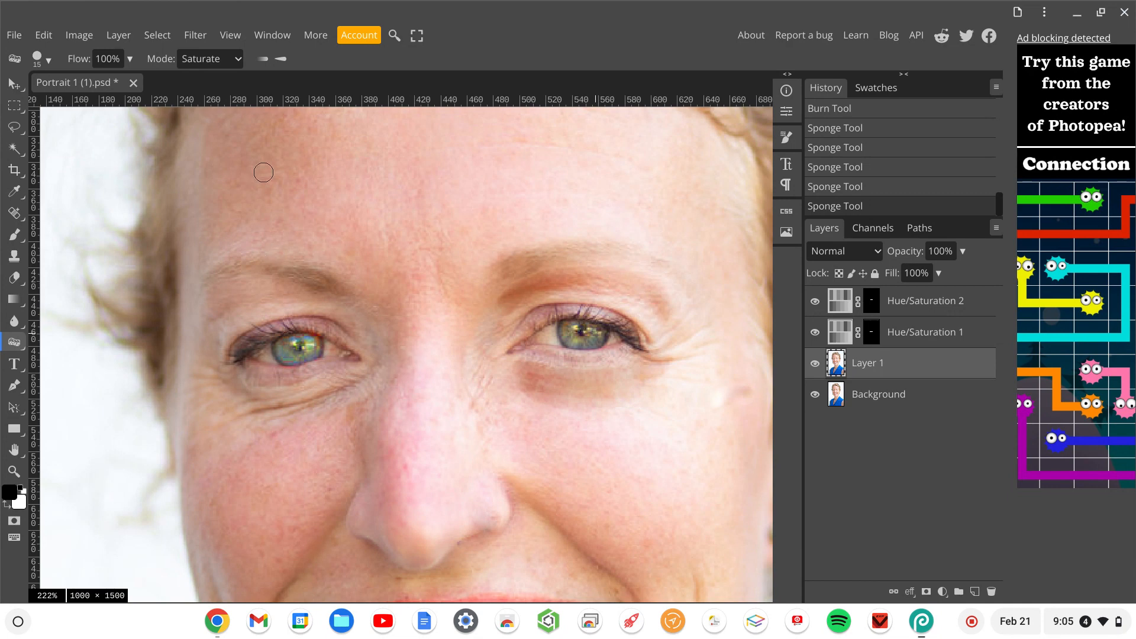
Select the whites on both sides of each iris in both eyes with the Lasso, adding each area to the selection.
left_click(14, 126)
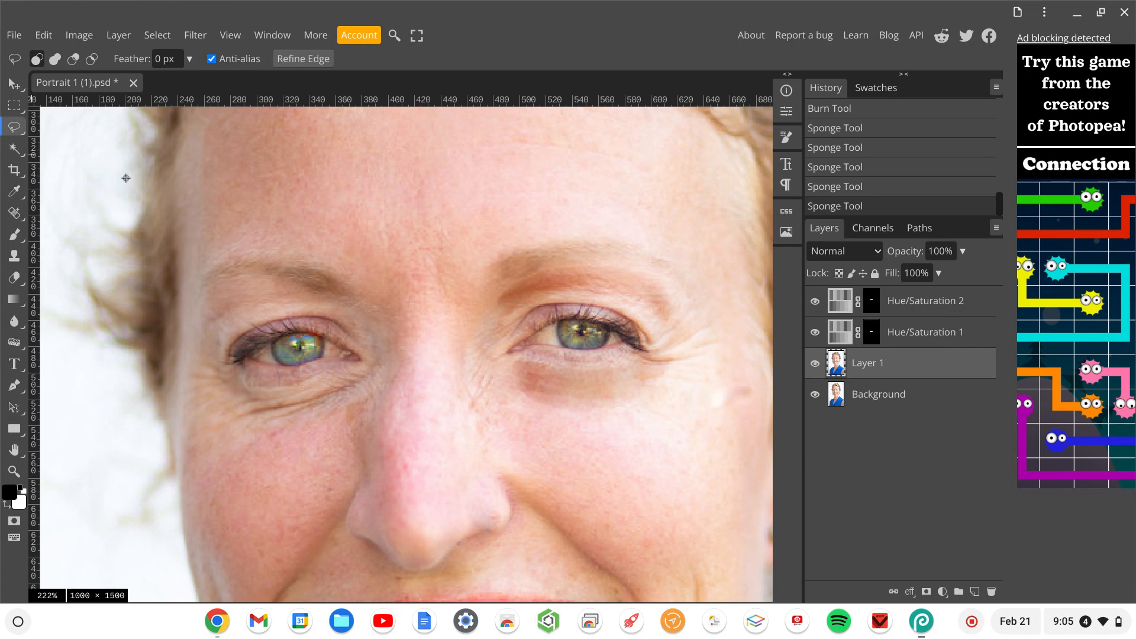
left_click(58, 59)
mouse_move(271, 342)
left_mouse_down()
mouse_move(282, 365)
mouse_move(255, 357)
mouse_move(272, 341)
left_mouse_up()
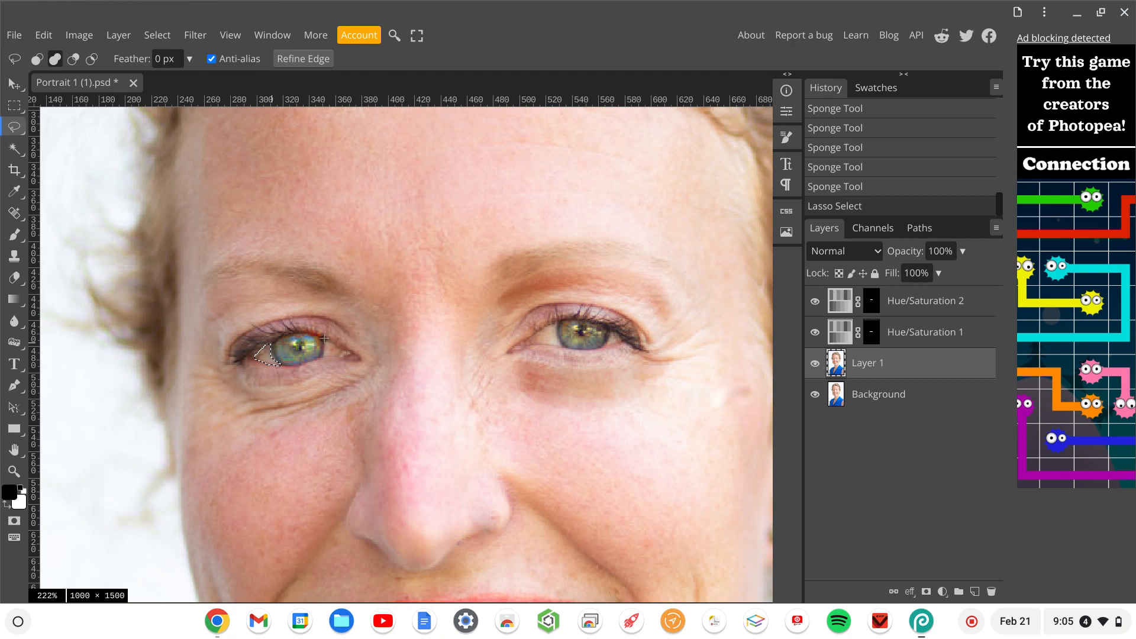
mouse_move(324, 338)
left_mouse_down()
mouse_move(322, 361)
mouse_move(352, 355)
mouse_move(325, 339)
left_mouse_up()
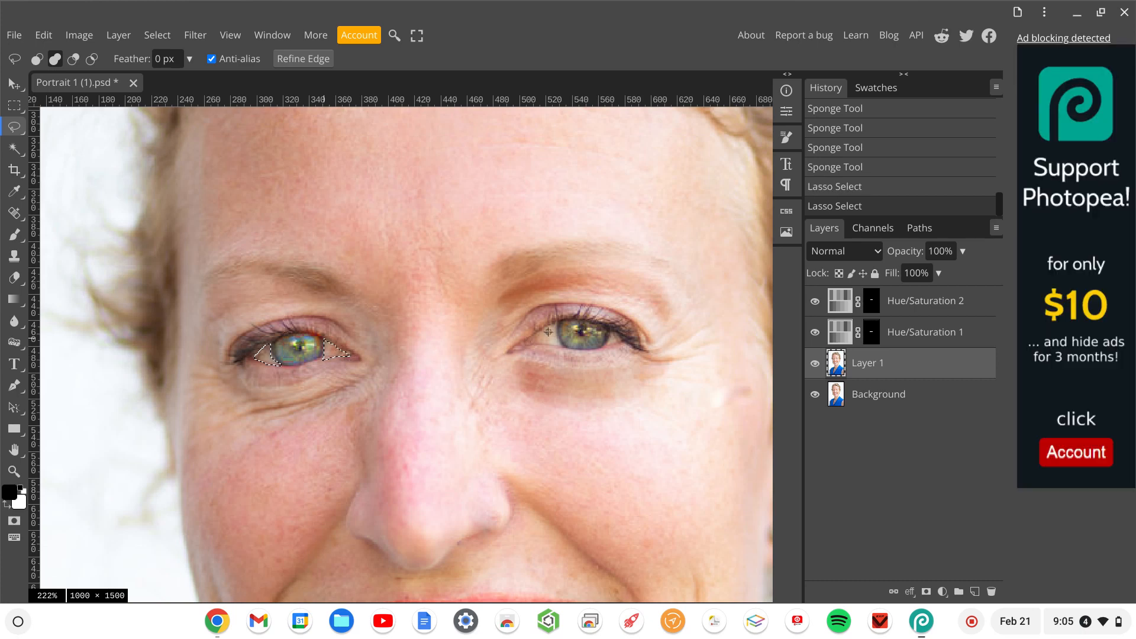
mouse_move(560, 320)
left_mouse_down()
mouse_move(559, 344)
mouse_move(528, 344)
mouse_move(560, 320)
left_mouse_up()
left_click_drag(621, 335, 610, 343)
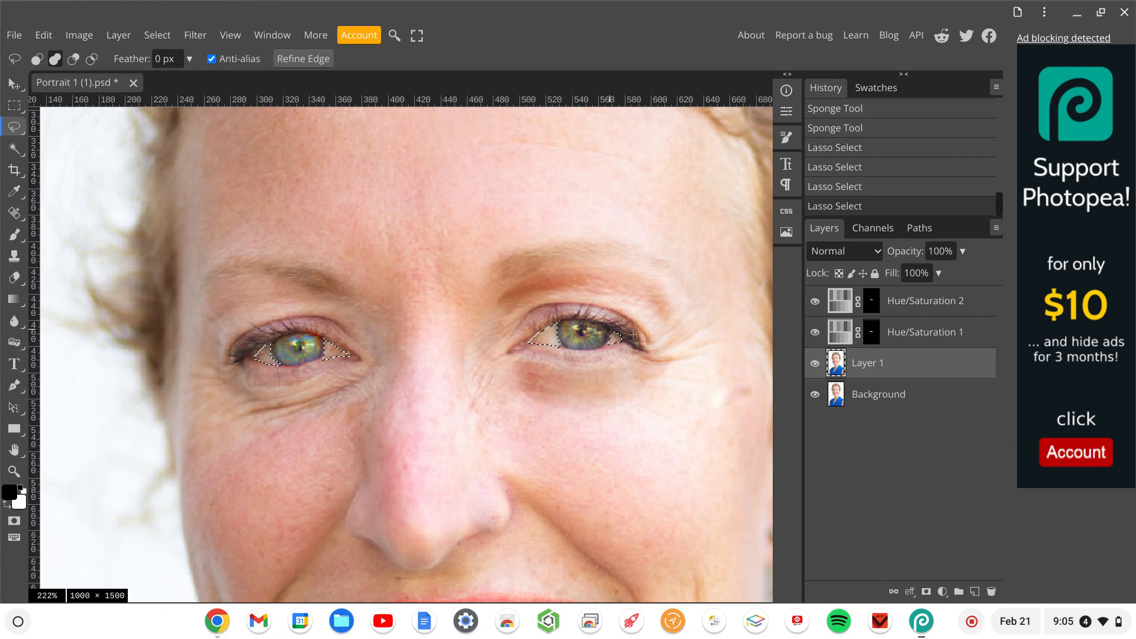
Brighten the selected eye whites with a Curves adjustment layer, raising the RGB curve at input 71 to output 133.
left_click(943, 592)
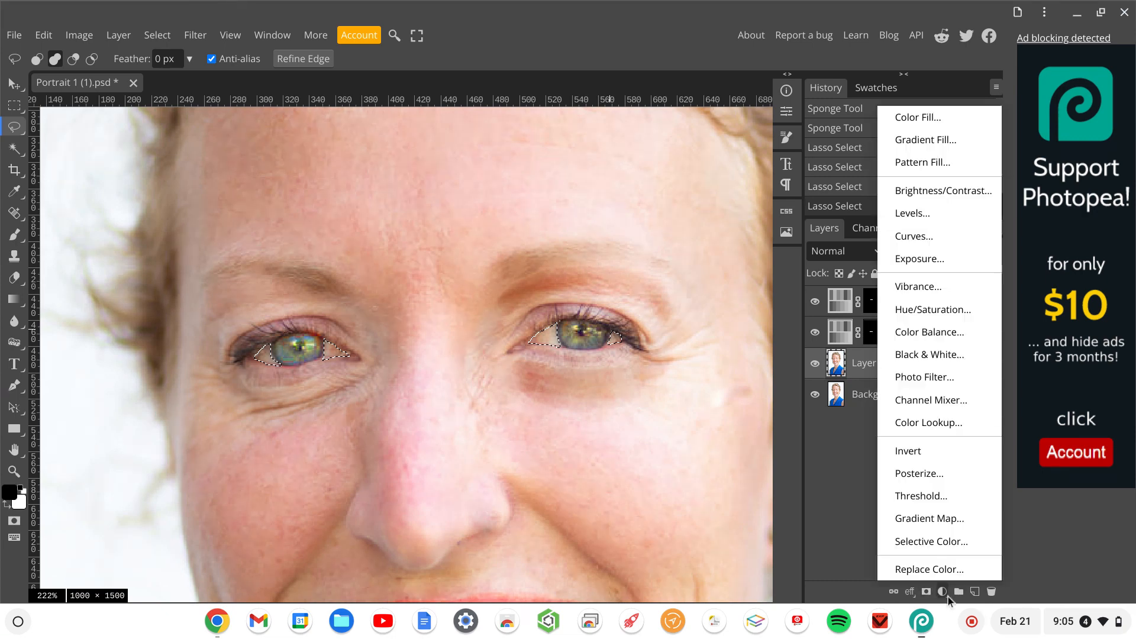
left_click(928, 241)
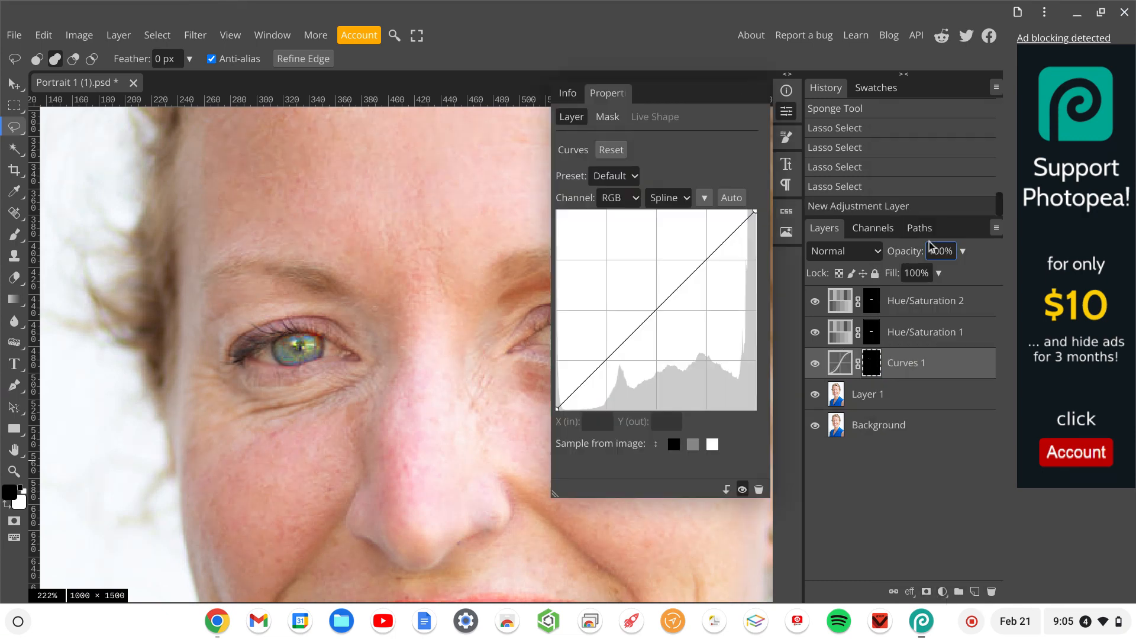
left_click(654, 314)
left_click_drag(647, 314, 611, 307)
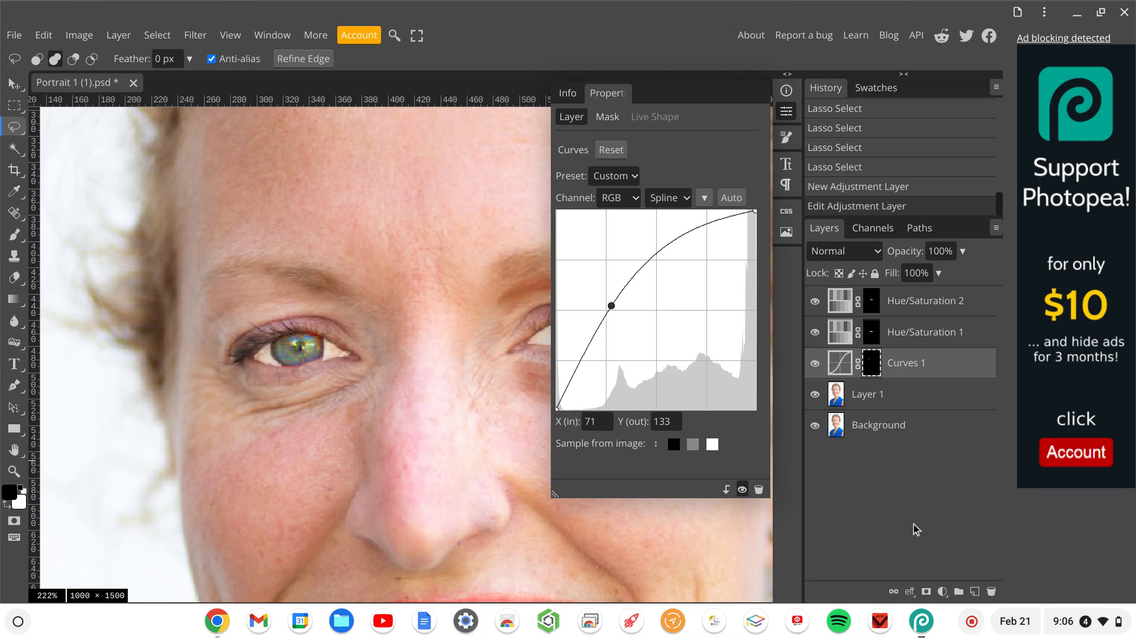
left_click(786, 112)
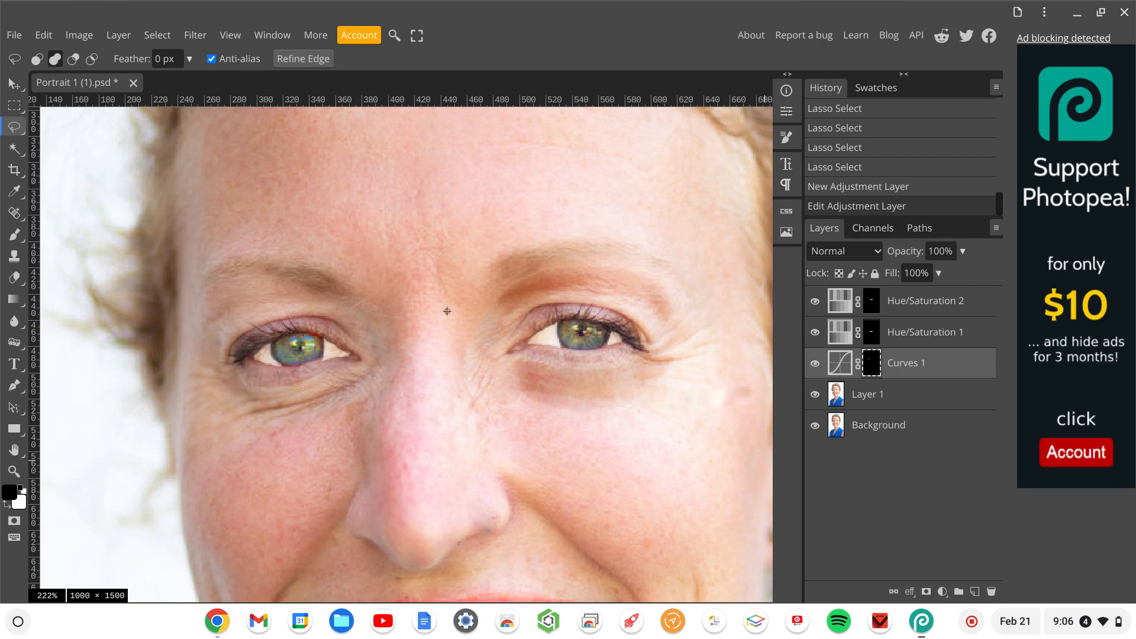
Soften the eye whitening by lowering the Curves 1 layer's opacity to 36%.
scroll(447, 311, "down", 5)
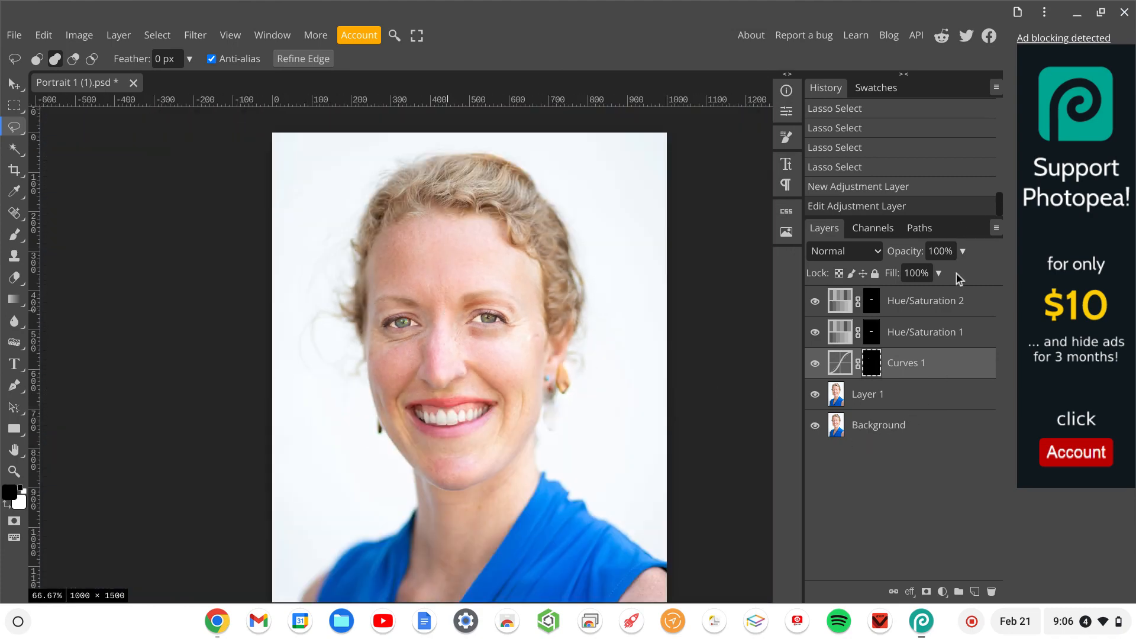
left_click(963, 257)
left_click_drag(958, 276, 916, 279)
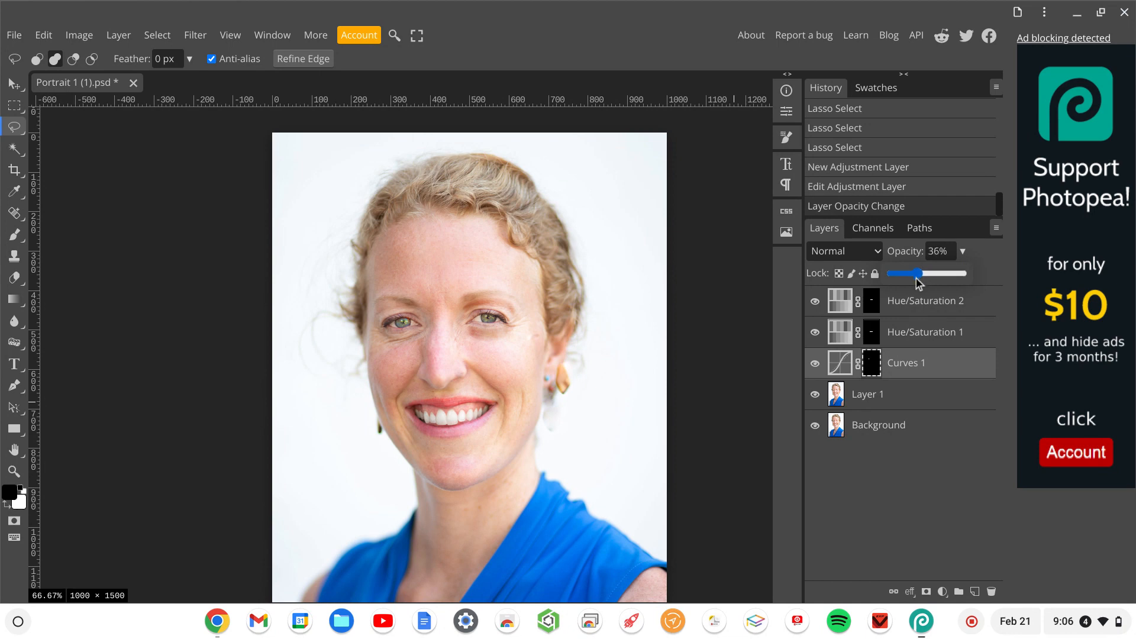
Compare the portrait with and without the eye whitening by repeatedly toggling the visibility of the Curves 1 layer.
left_click(816, 364)
left_click(816, 364)
left_click(816, 365)
left_click(815, 364)
left_click(816, 364)
left_click(816, 364)
left_click(815, 364)
left_click(816, 364)
left_click(816, 364)
left_click(816, 364)
Examine the retouched eyes, skin, lips and teeth up close at 200% zoom.
left_click(443, 268, "ctrl")
left_click(444, 269, "ctrl")
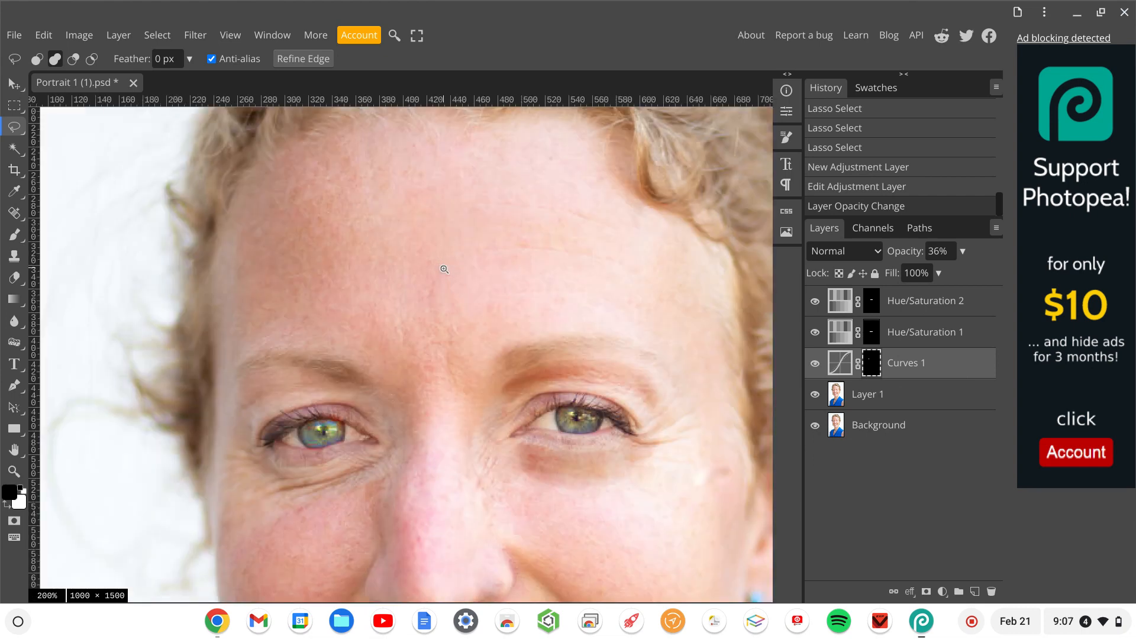
scroll(444, 270, "down", 5)
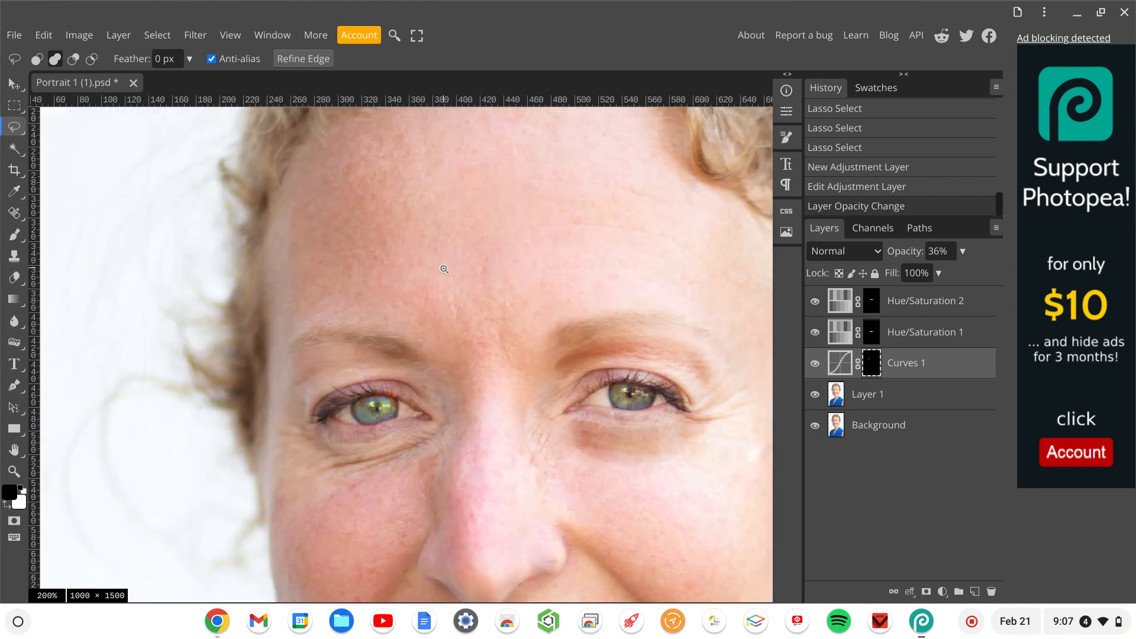
scroll(443, 269, "up", 4)
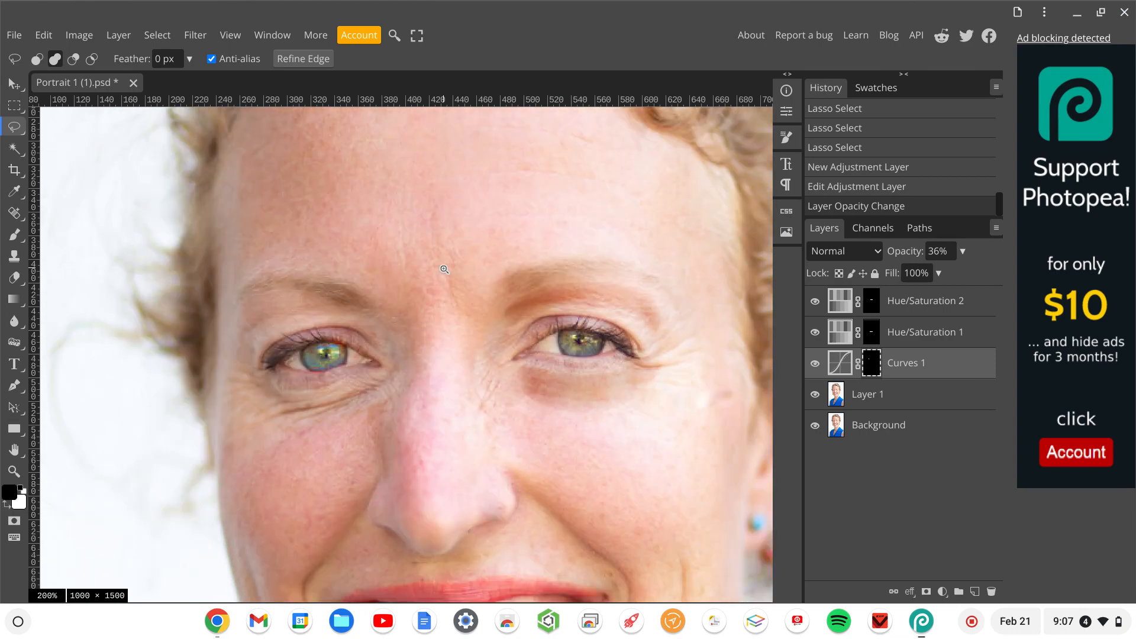
scroll(443, 270, "right", 2)
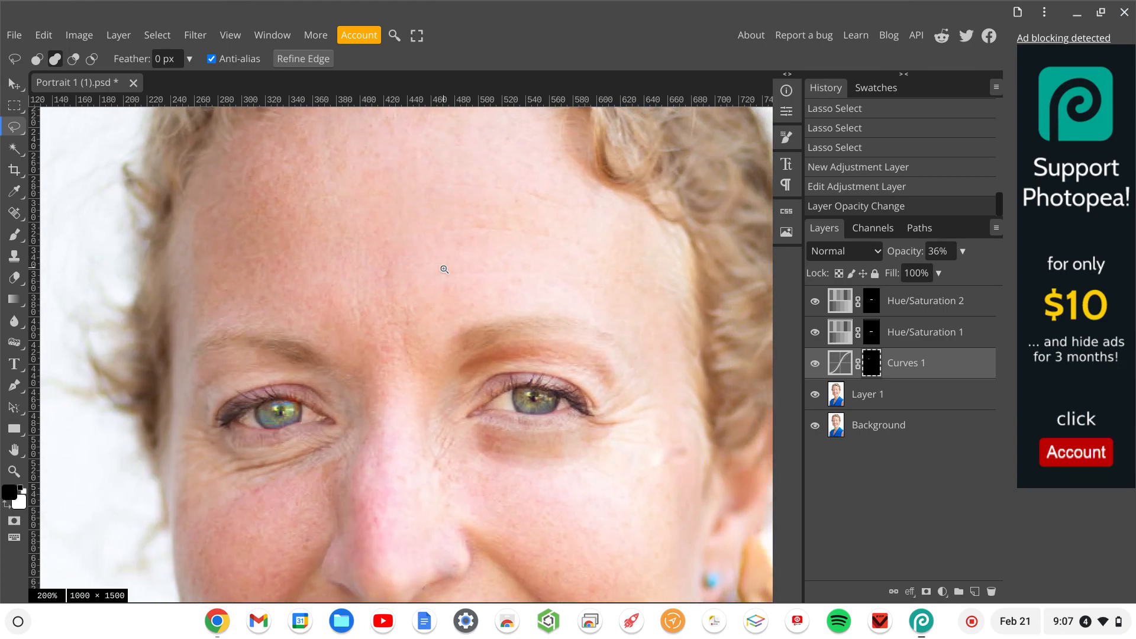
scroll(444, 270, "down", 1)
scroll(444, 269, "up", 2)
scroll(444, 269, "down", 2)
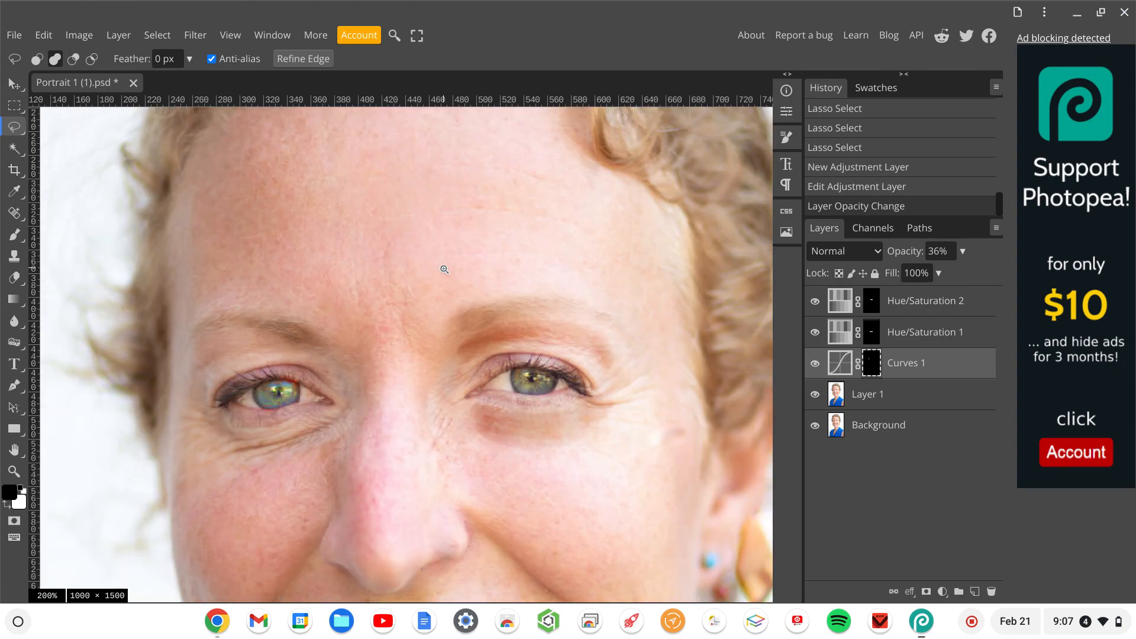
scroll(444, 269, "up", 1)
scroll(444, 269, "down", 9)
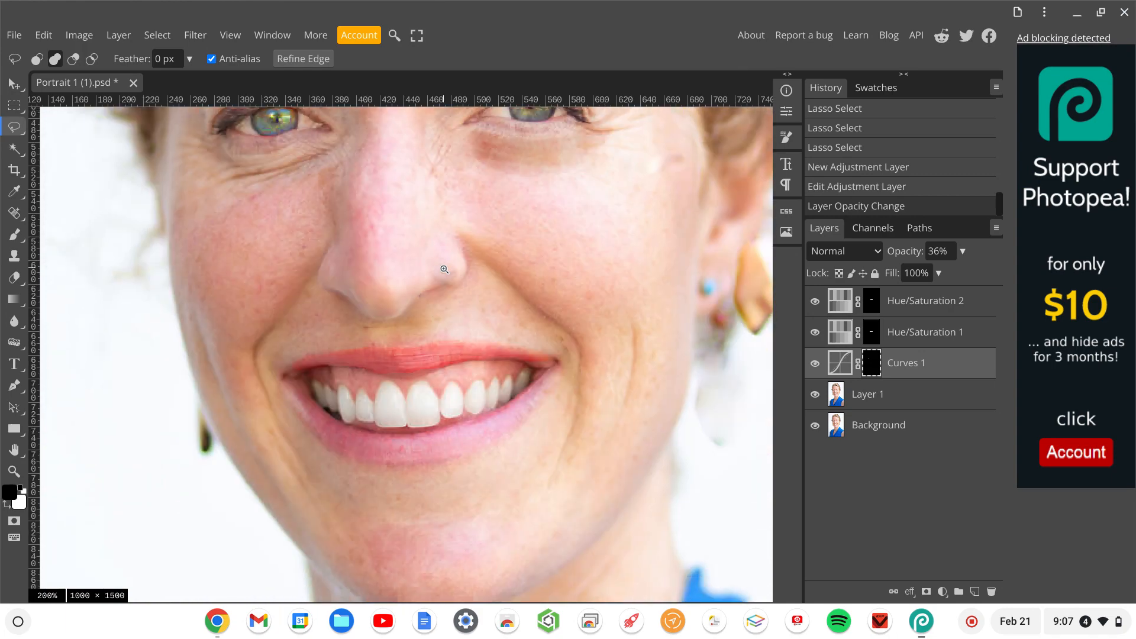
scroll(445, 269, "down", 2)
scroll(445, 270, "up", 5)
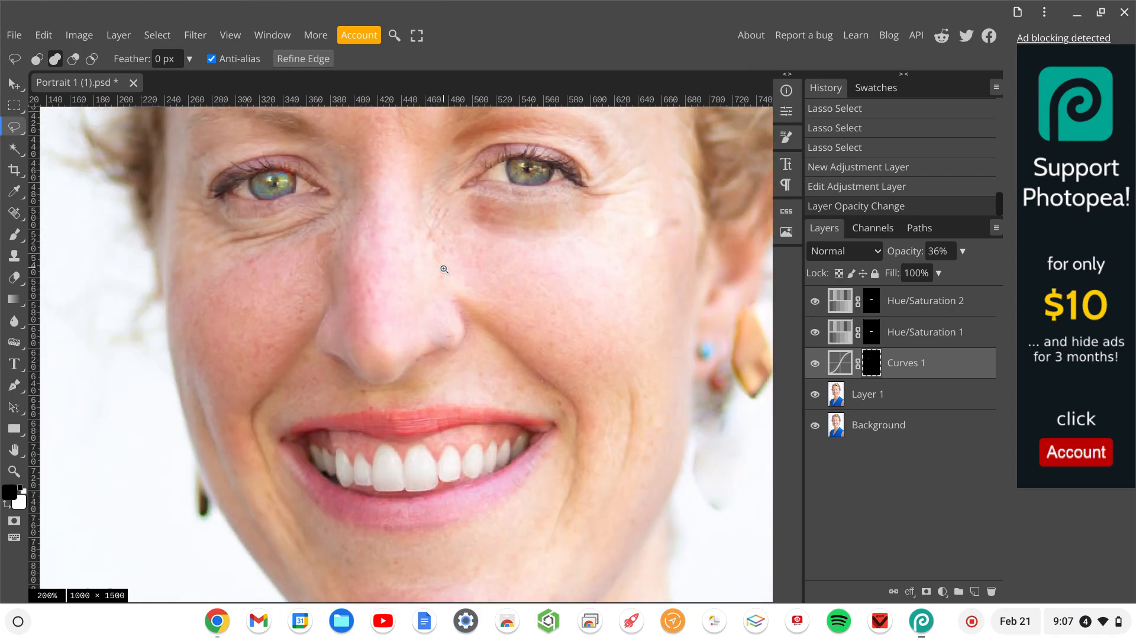
Examine the retouched forehead, eyes and cheeks up close, as well as the overall look of the portrait.
scroll(444, 270, "up", 5)
scroll(444, 270, "down", 1)
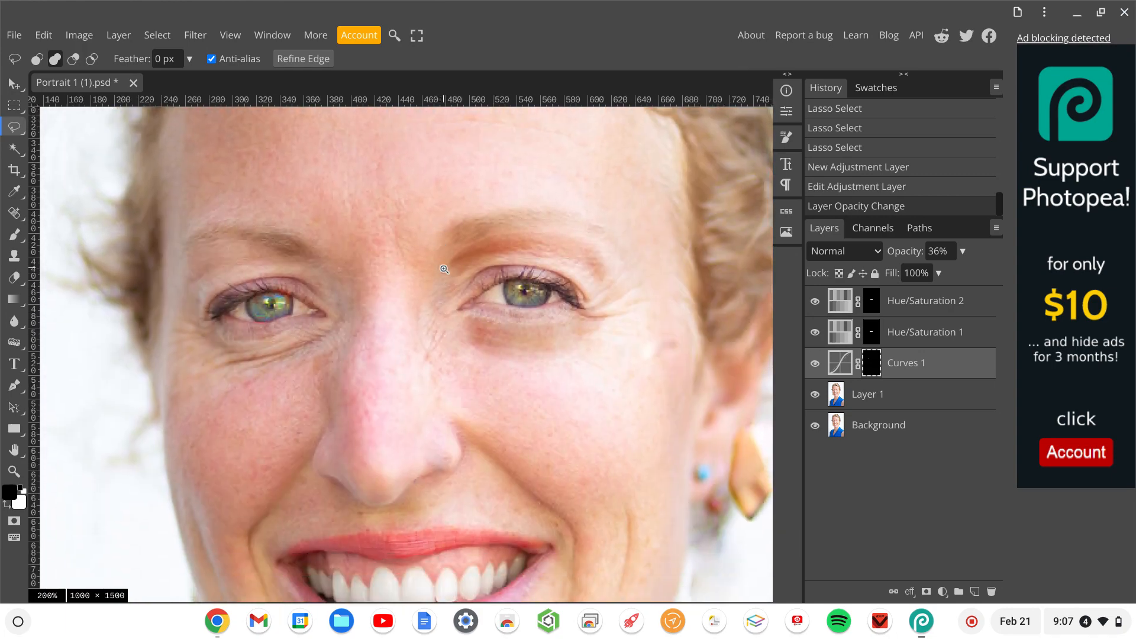
scroll(444, 269, "up", 2)
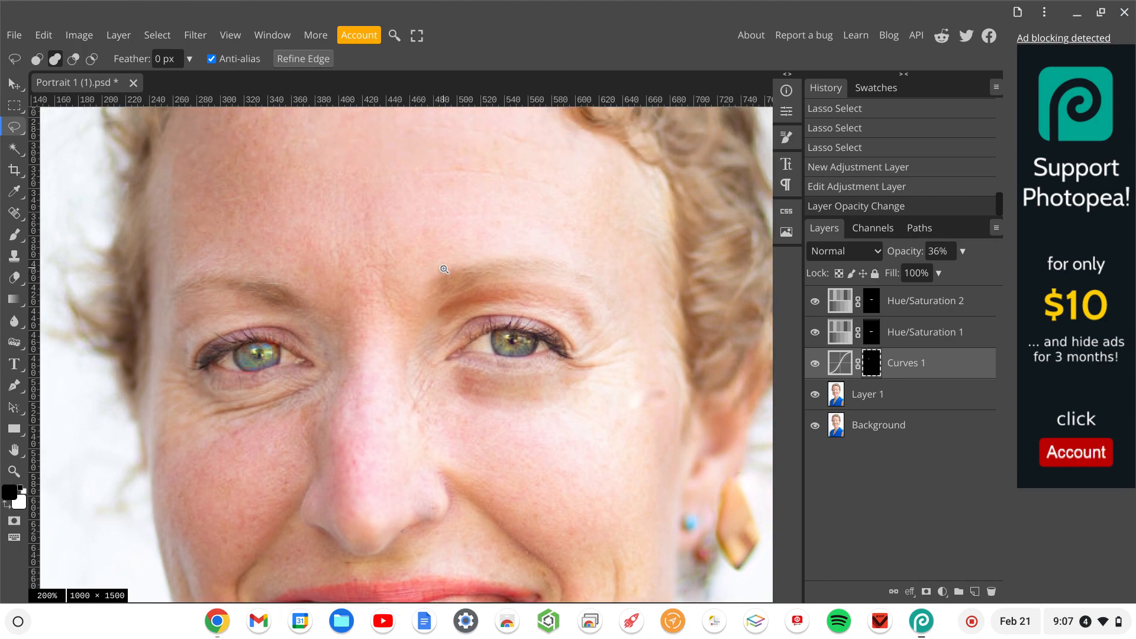
scroll(444, 270, "down", 4)
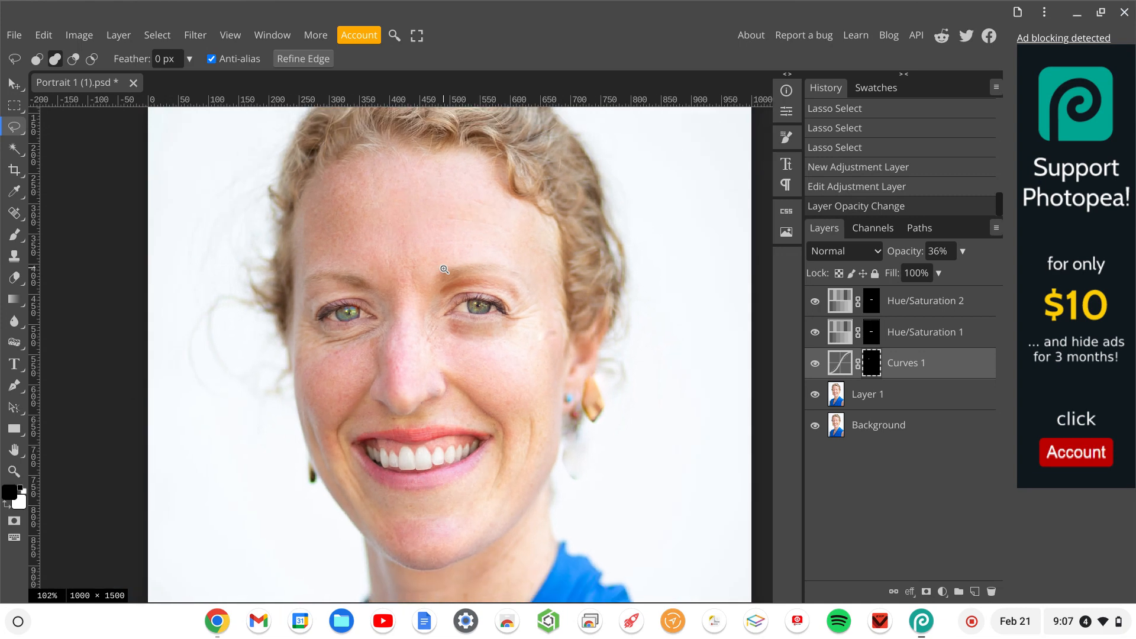
scroll(444, 269, "down", 2)
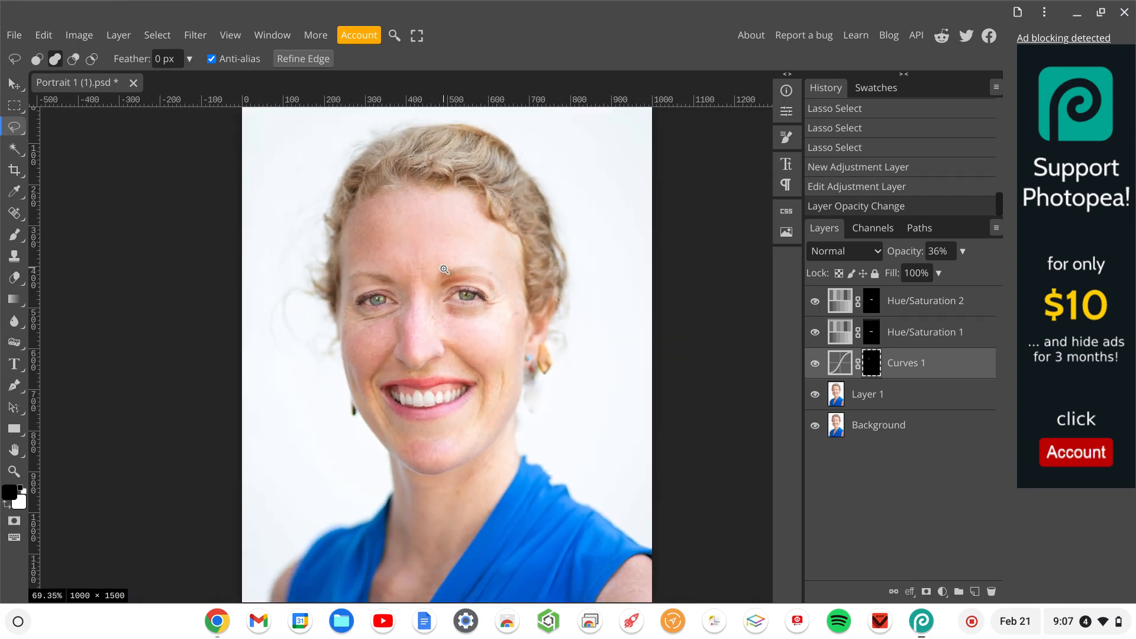
scroll(444, 269, "down", 2)
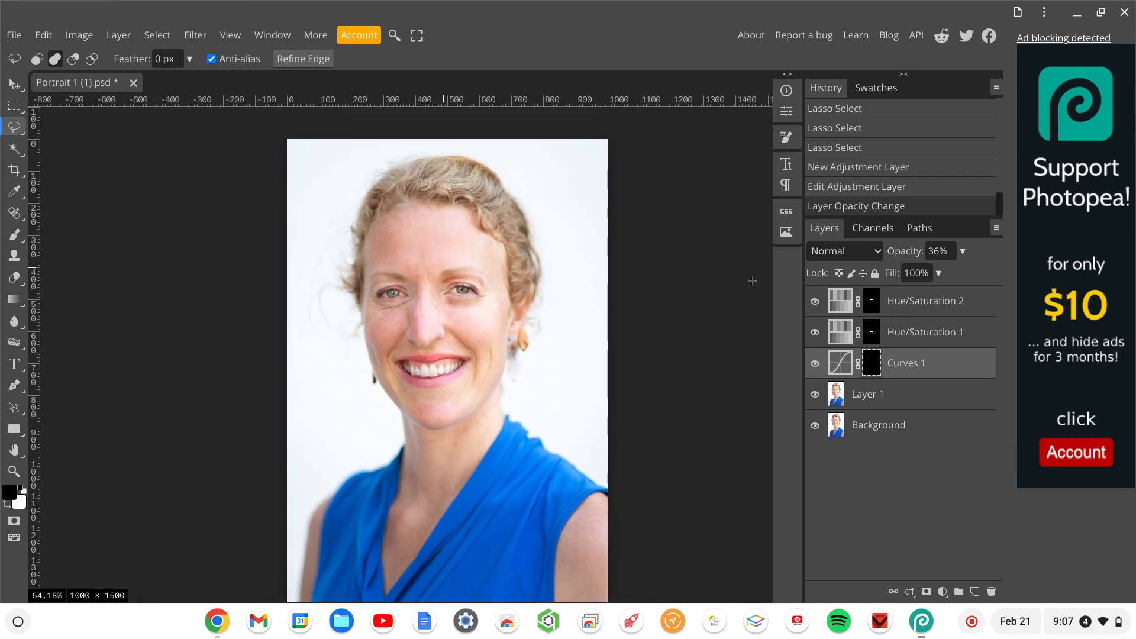
Start a Color Range selection on Layer 1 using Sampled Colors and sample the skin tone from the forehead.
left_click(868, 401)
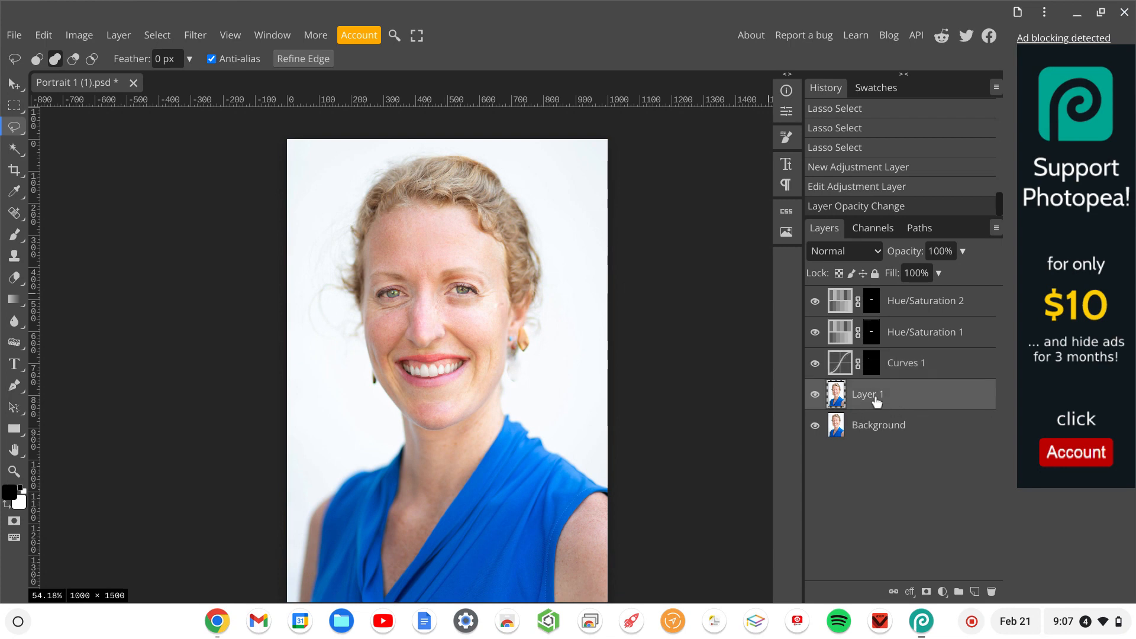
left_click(150, 35)
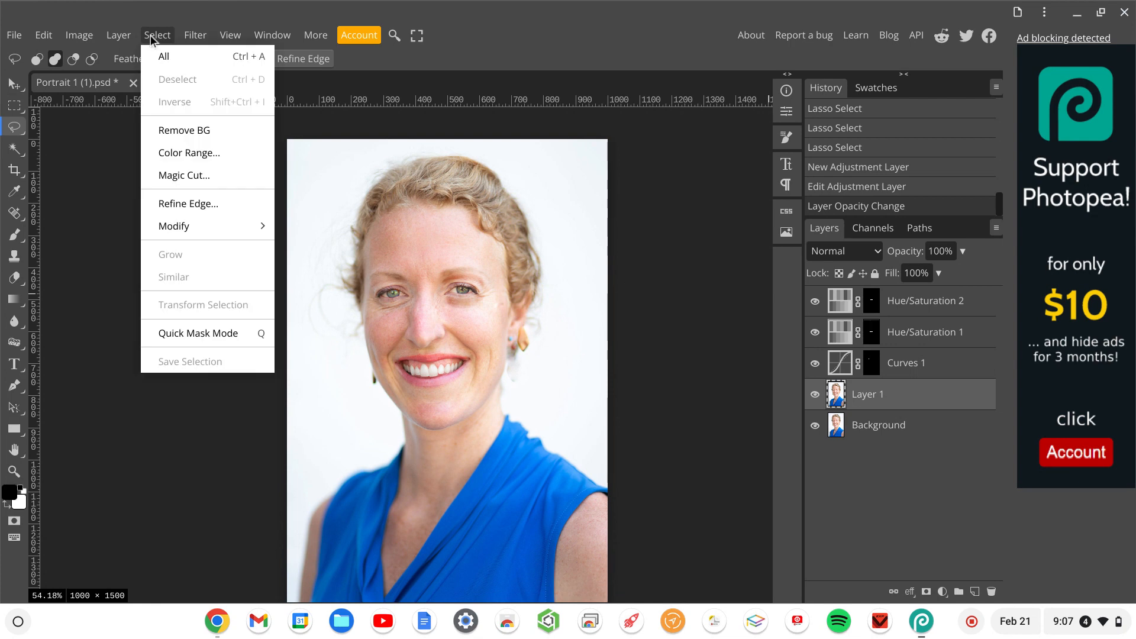
left_click(183, 151)
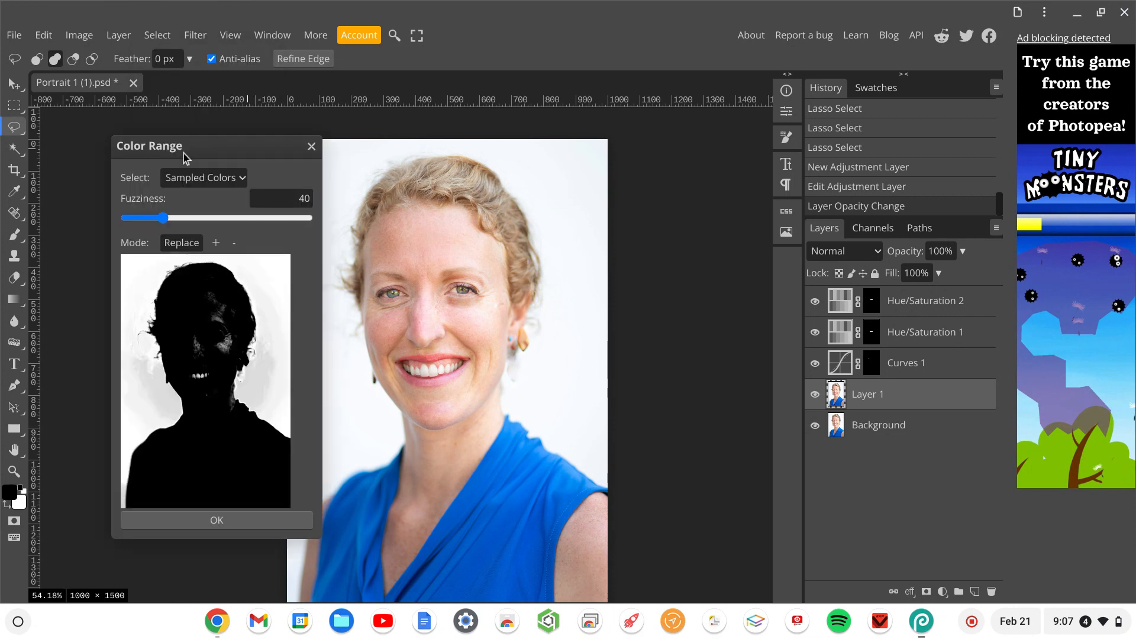
left_click(201, 180)
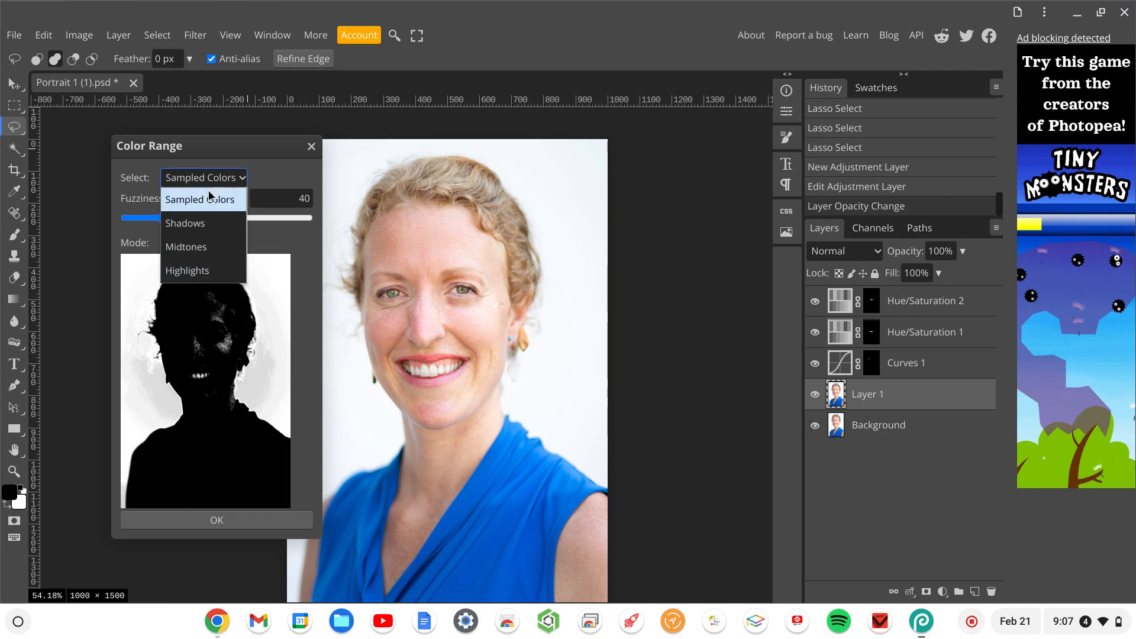
left_click(207, 181)
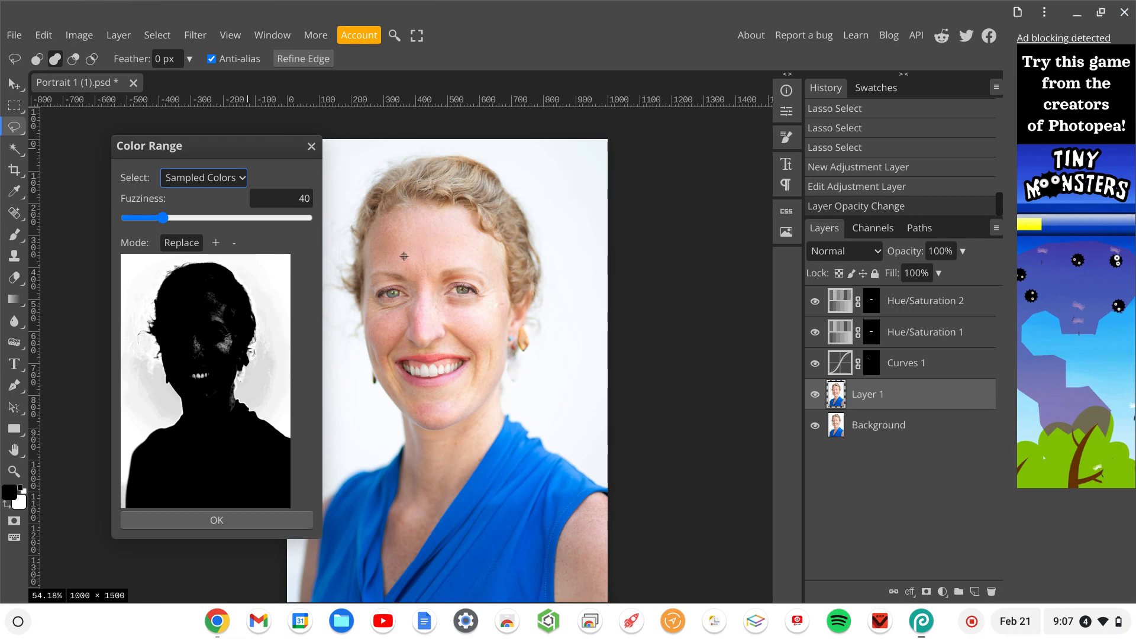
left_click(428, 249)
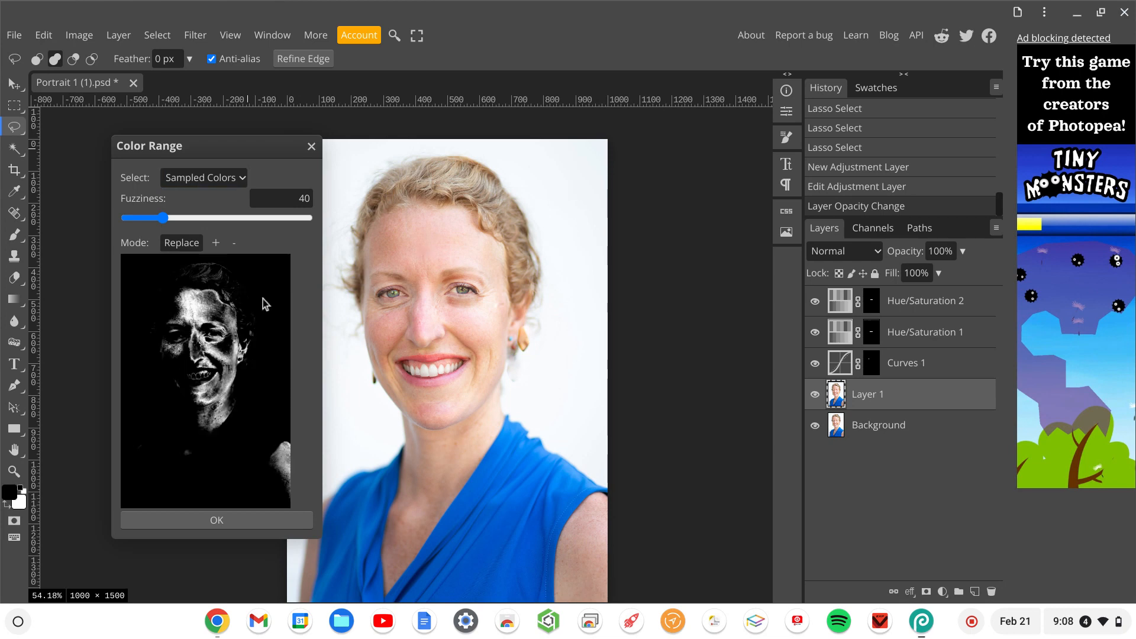
left_click(448, 227)
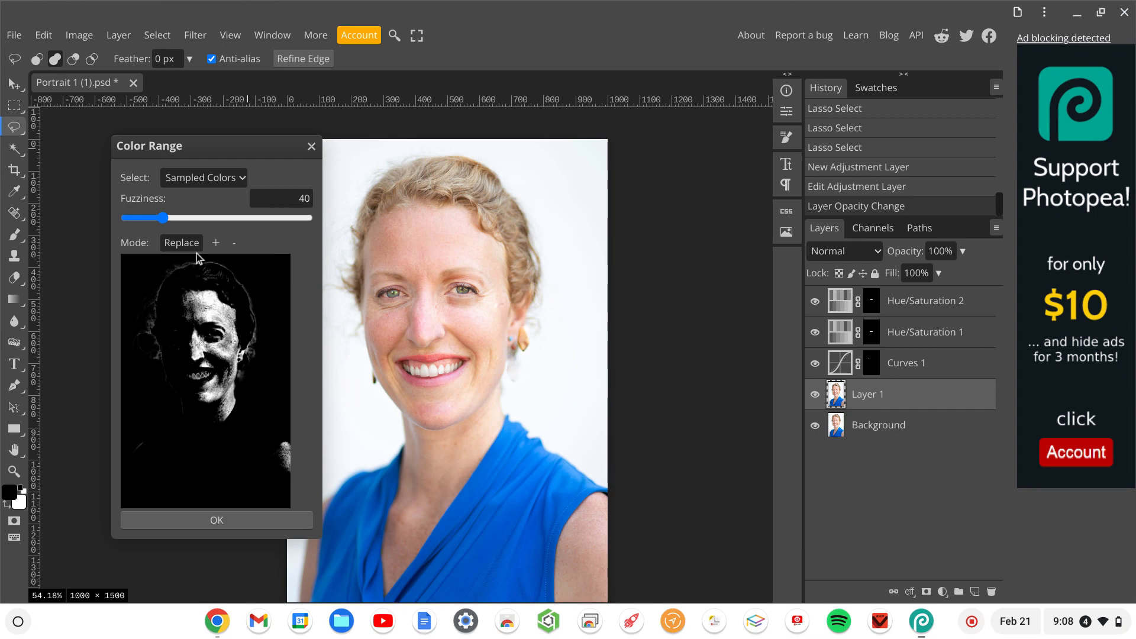
Add more skin tones from the forehead, chest, cheek and nose to the color range, and apply the selection with fuzziness 40.
left_click(215, 244)
left_click(392, 249)
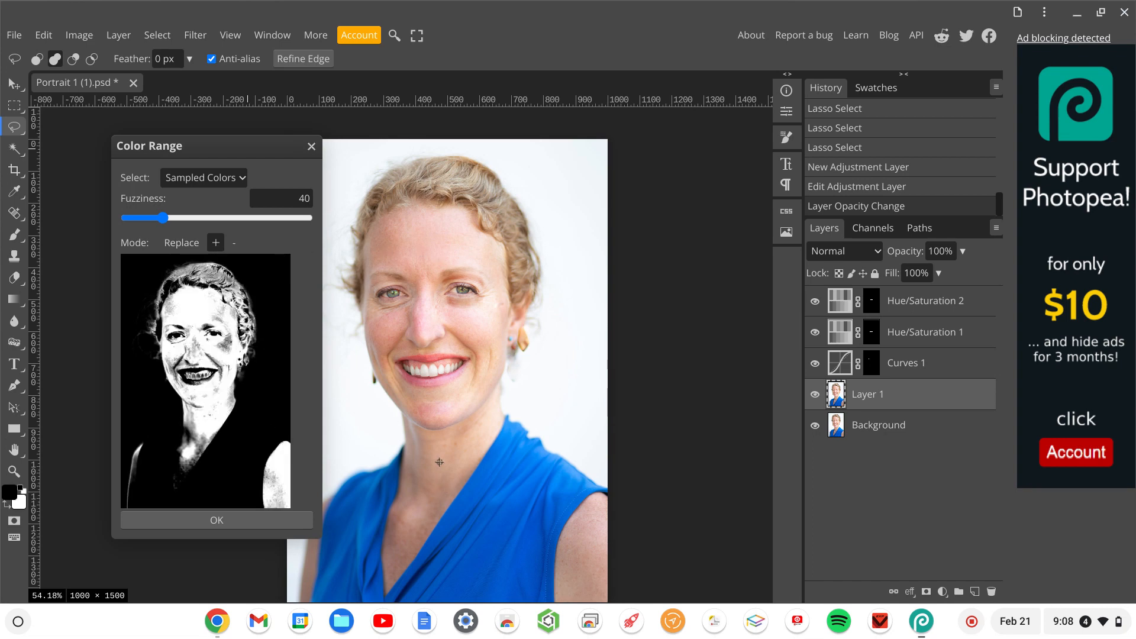
left_click(417, 496)
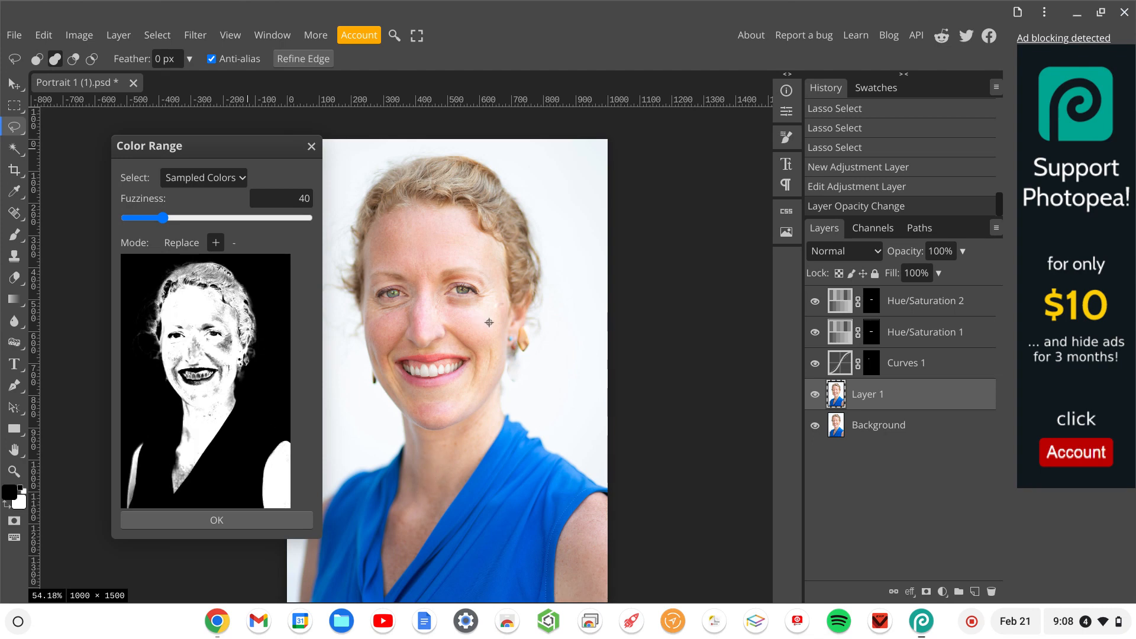
left_click(496, 303)
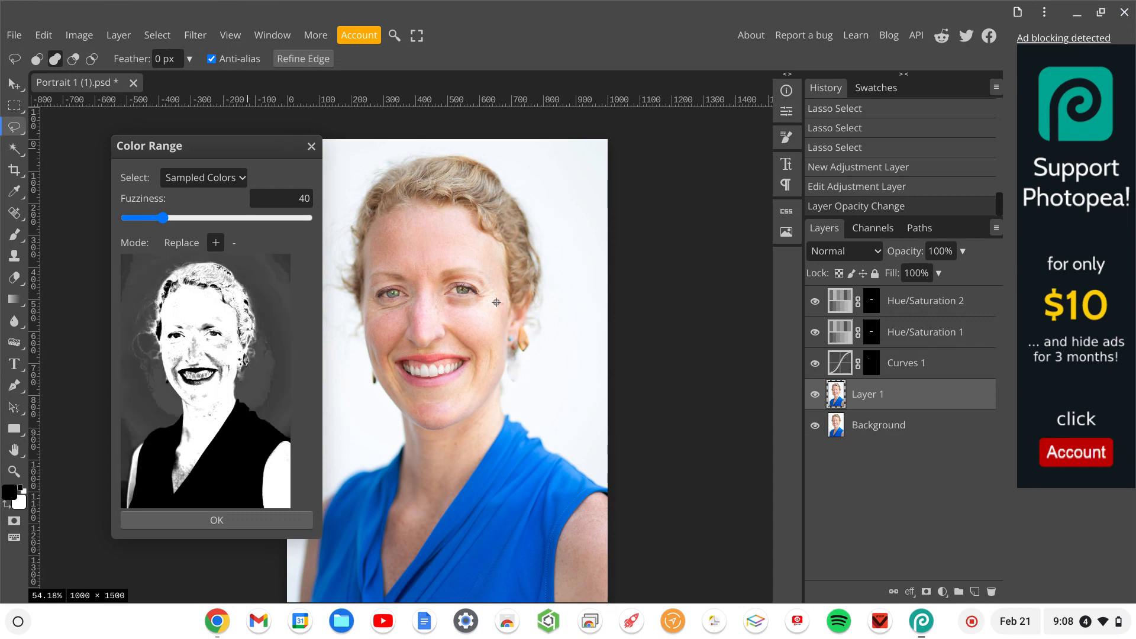
left_click(423, 324)
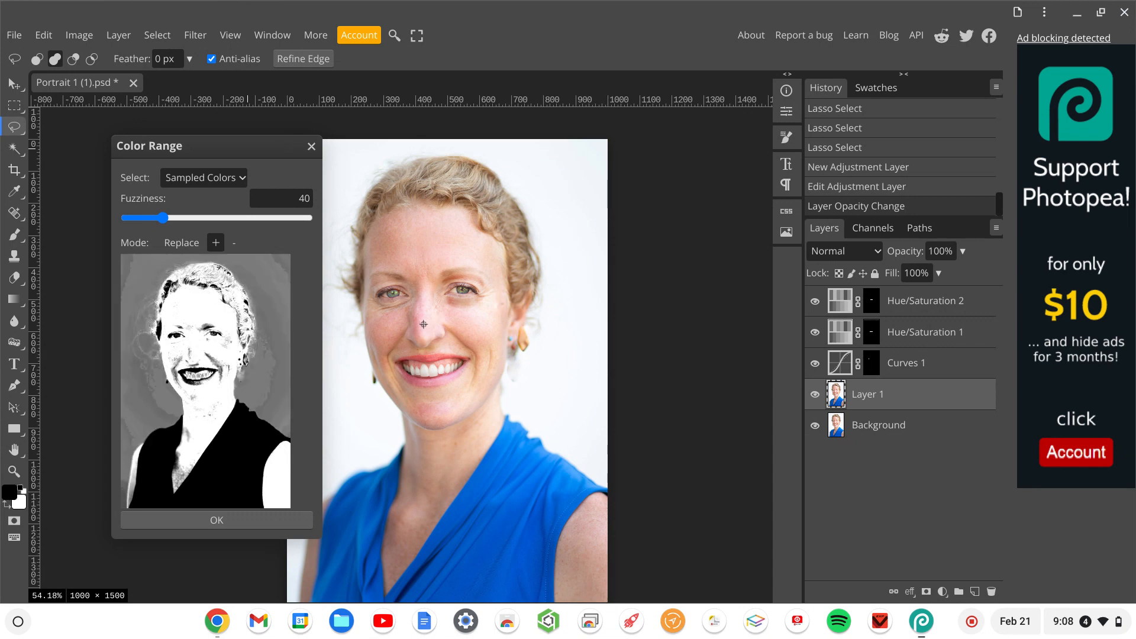
left_click(420, 324)
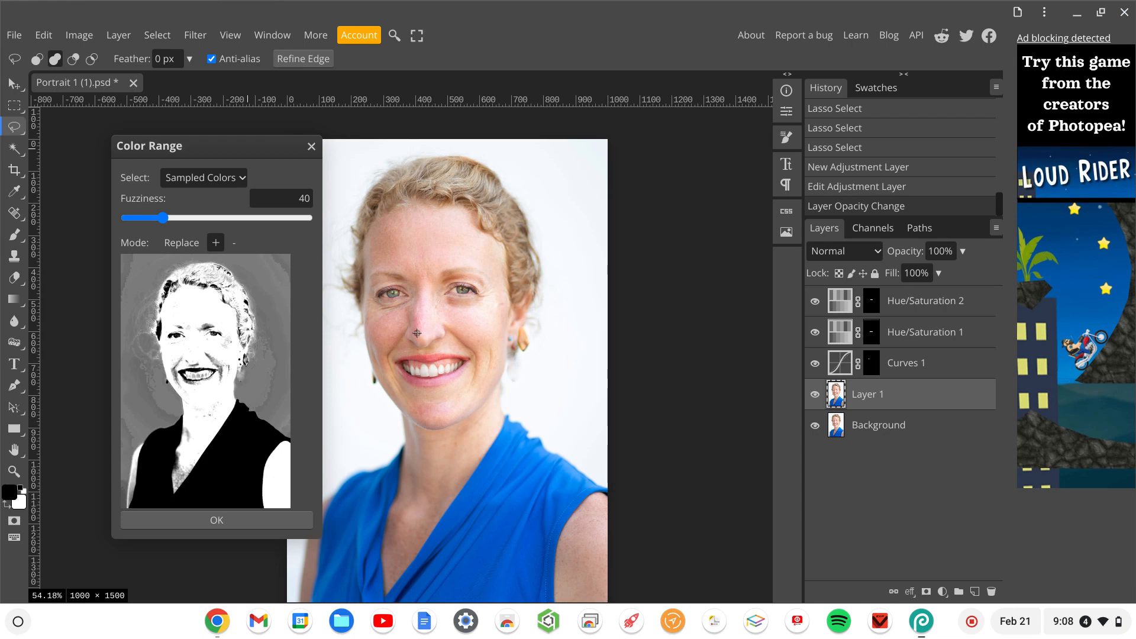
left_click(212, 522)
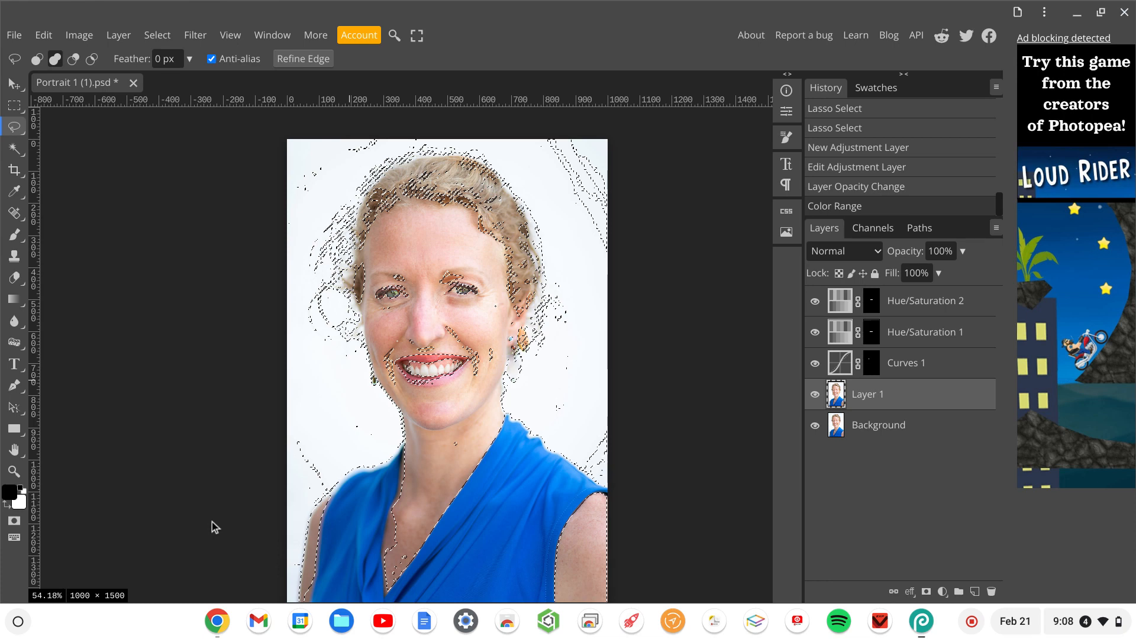
Copy the selected skin areas to a new layer and hide Layer 1 and the Background.
key("ctrl+j")
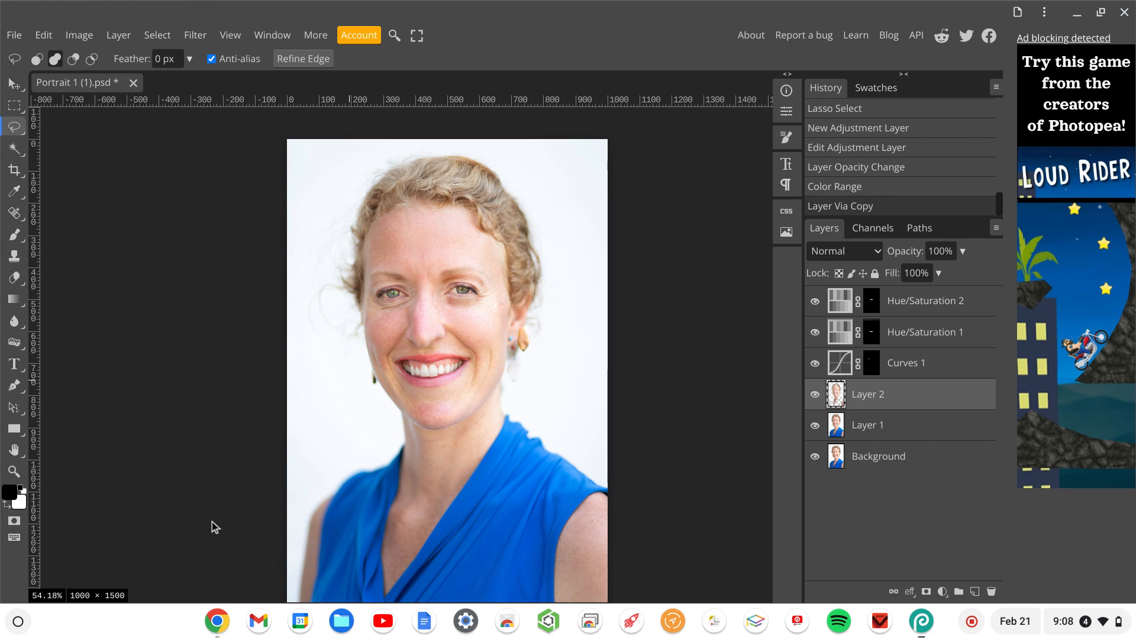
left_click(814, 425)
left_click(815, 457)
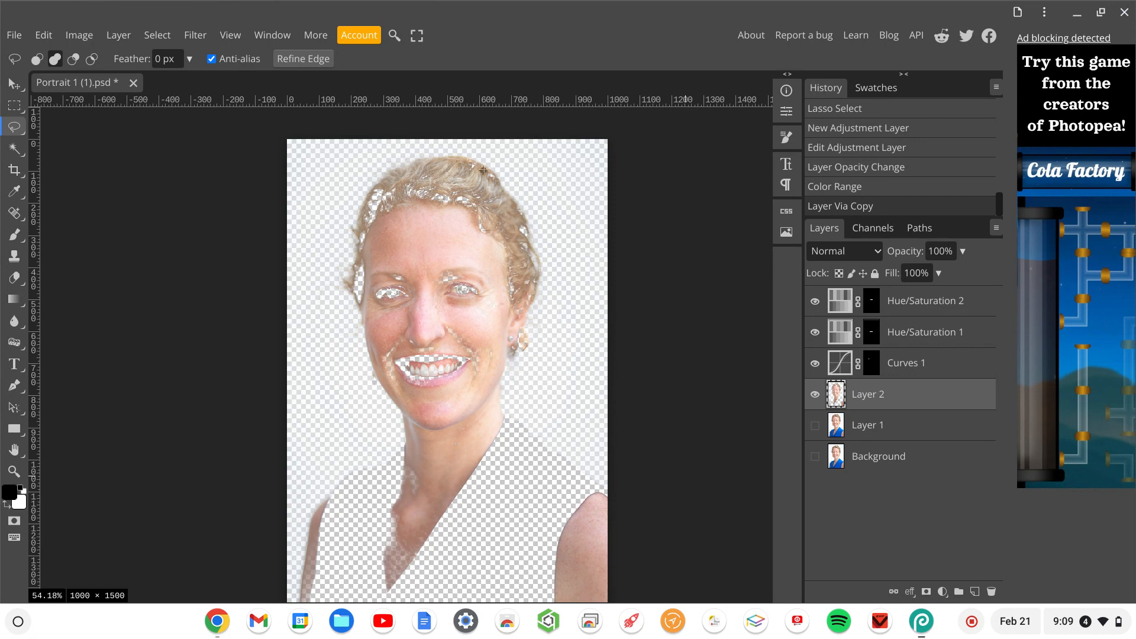
Erase the hair and the surrounding background around the head on Layer 2 with a 100 px eraser.
left_click(16, 240)
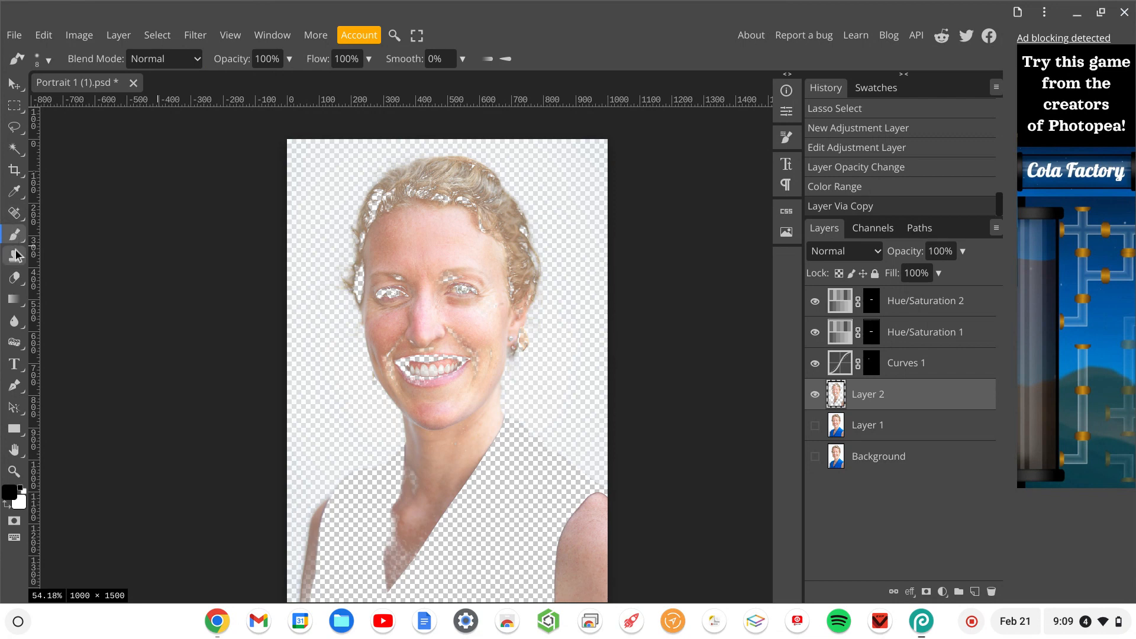
left_click(14, 277)
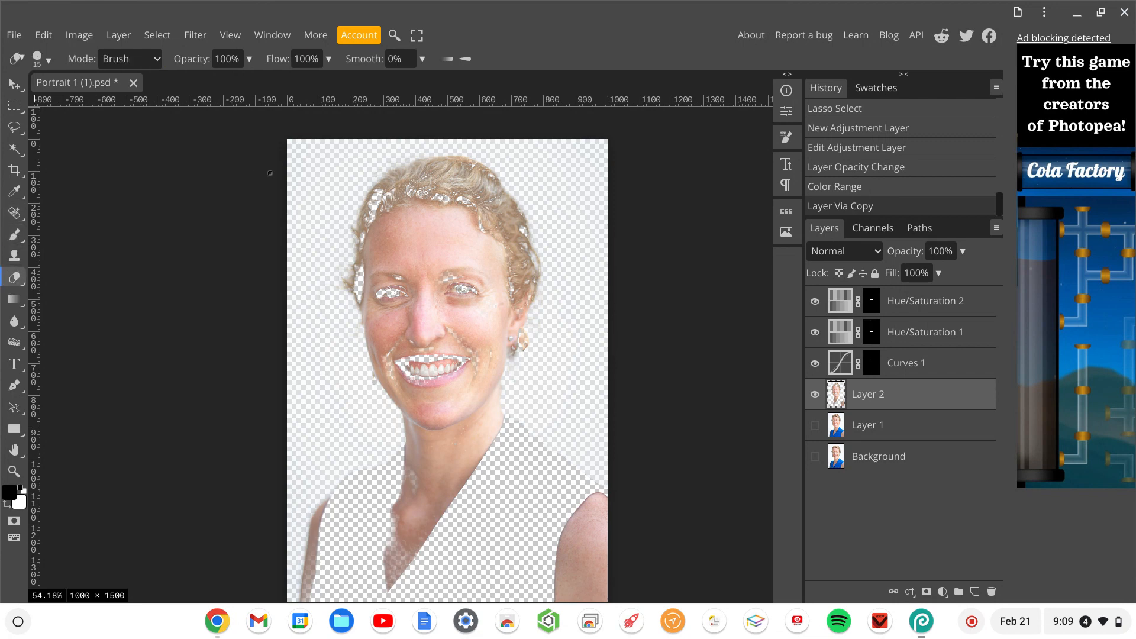
key("bracketright")
key("bracketright")
key("bracketright")
key("bracketright")
key("bracketright")
key("bracketright")
key("bracketright")
key("bracketright")
key("bracketright")
key("bracketright")
key("bracketright")
key("bracketright")
mouse_move(525, 355)
left_mouse_down()
mouse_move(547, 271)
mouse_move(530, 269)
mouse_move(503, 204)
mouse_move(455, 178)
mouse_move(496, 182)
mouse_move(415, 172)
mouse_move(385, 183)
mouse_move(371, 194)
mouse_move(405, 177)
mouse_move(457, 187)
mouse_move(386, 195)
mouse_move(357, 216)
mouse_move(335, 327)
mouse_move(336, 288)
mouse_move(378, 424)
left_mouse_up()
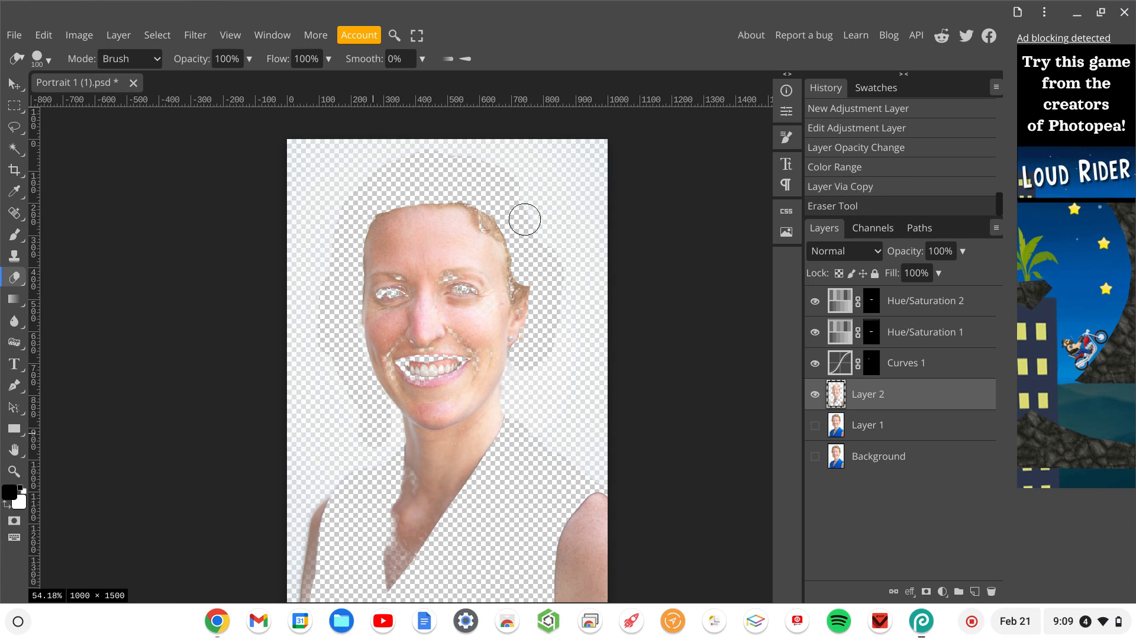
Erase leftover hair beside the forehead and temple on Layer 2 with a 60 px eraser.
key("bracketleft")
key("bracketleft")
key("bracketleft")
key("bracketleft")
mouse_move(475, 202)
left_mouse_down()
mouse_move(508, 229)
mouse_move(522, 281)
left_mouse_up()
Erase the teeth from Layer 2, reducing the eraser to 30 px for the corner of the mouth.
left_click_drag(465, 361, 413, 366)
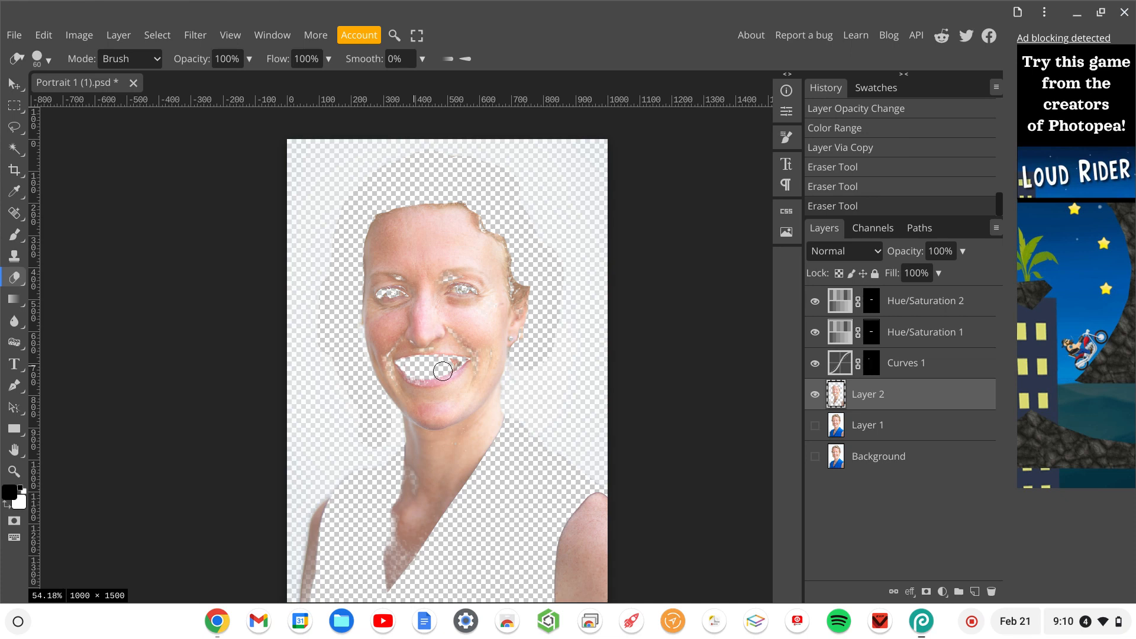
key("bracketleft")
key("bracketleft")
key("bracketleft")
left_click(454, 362)
left_click(455, 362)
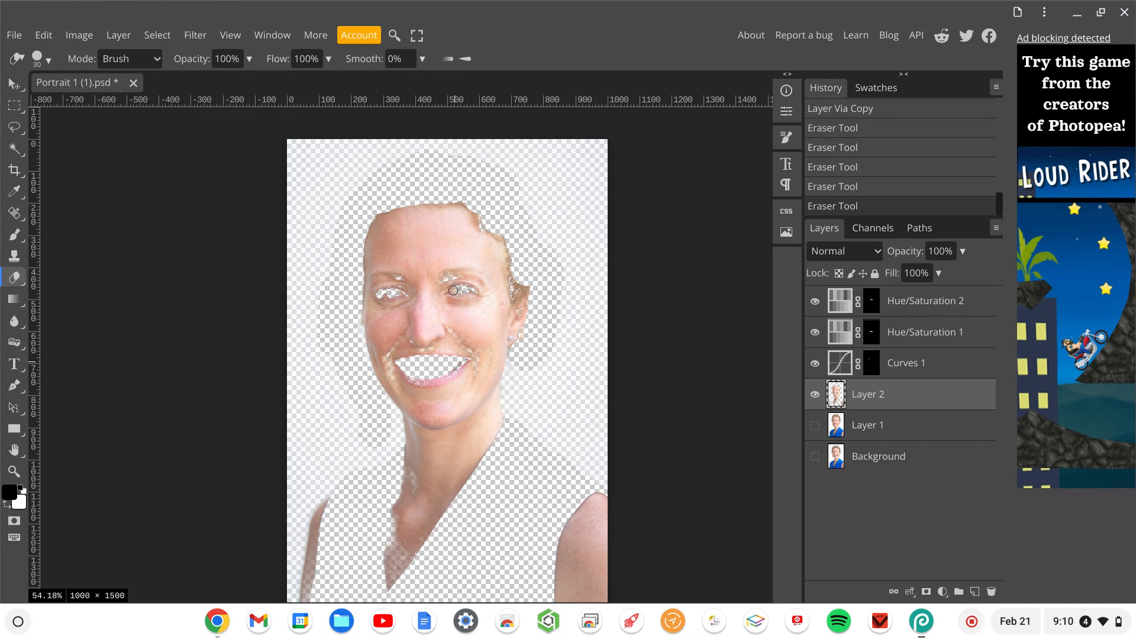
Erase both eyebrows from Layer 2 with a 30 px and a 25 px eraser.
left_click_drag(444, 273, 481, 272)
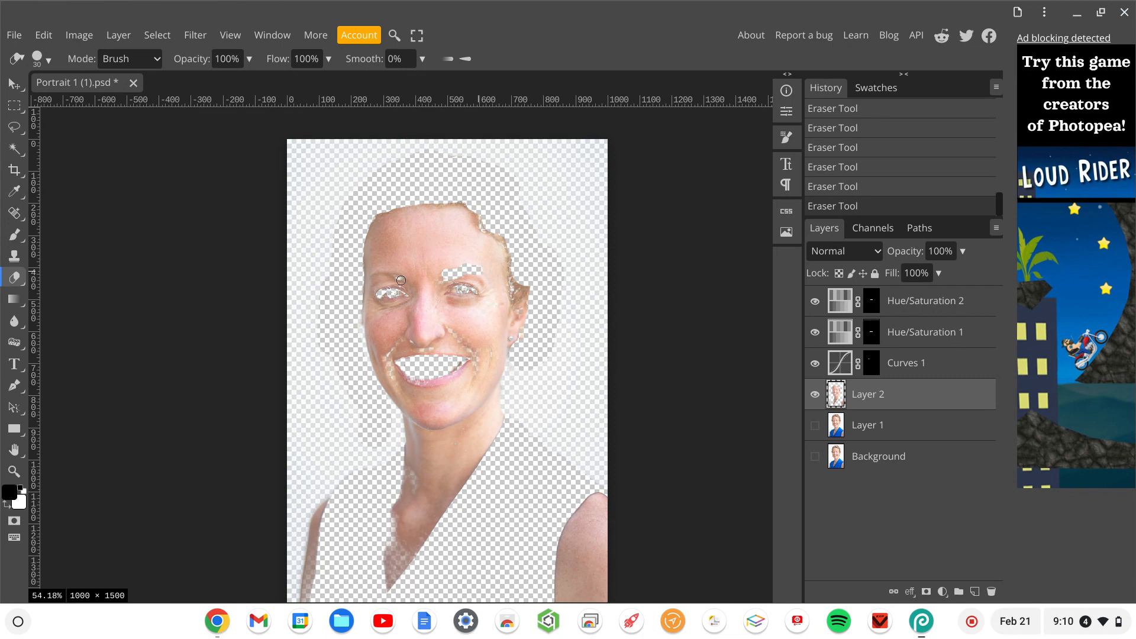
key("bracketleft")
left_click_drag(402, 281, 367, 276)
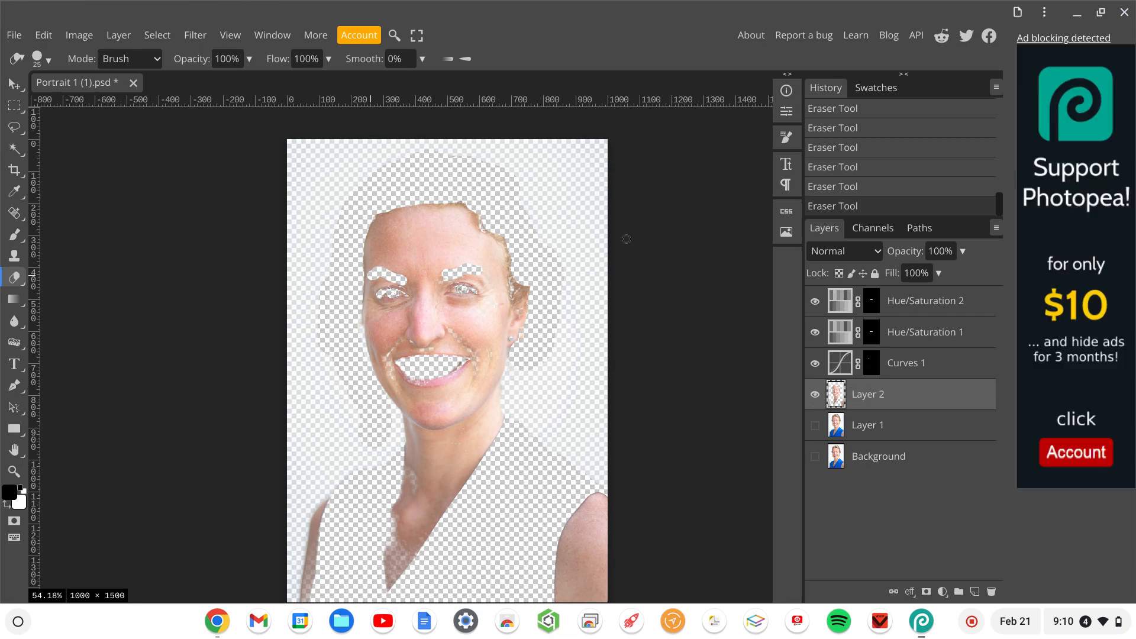
Smooth the skin on Layer 2 with a Surface Blur of 15 px radius and 15 px threshold.
left_click(194, 37)
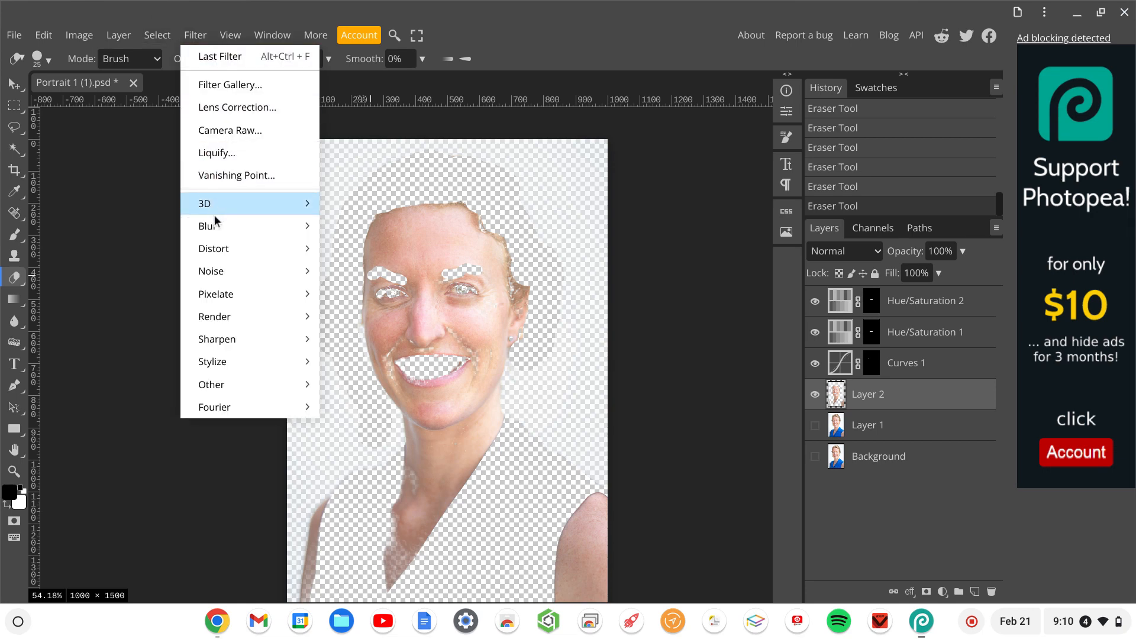
mouse_move(214, 225)
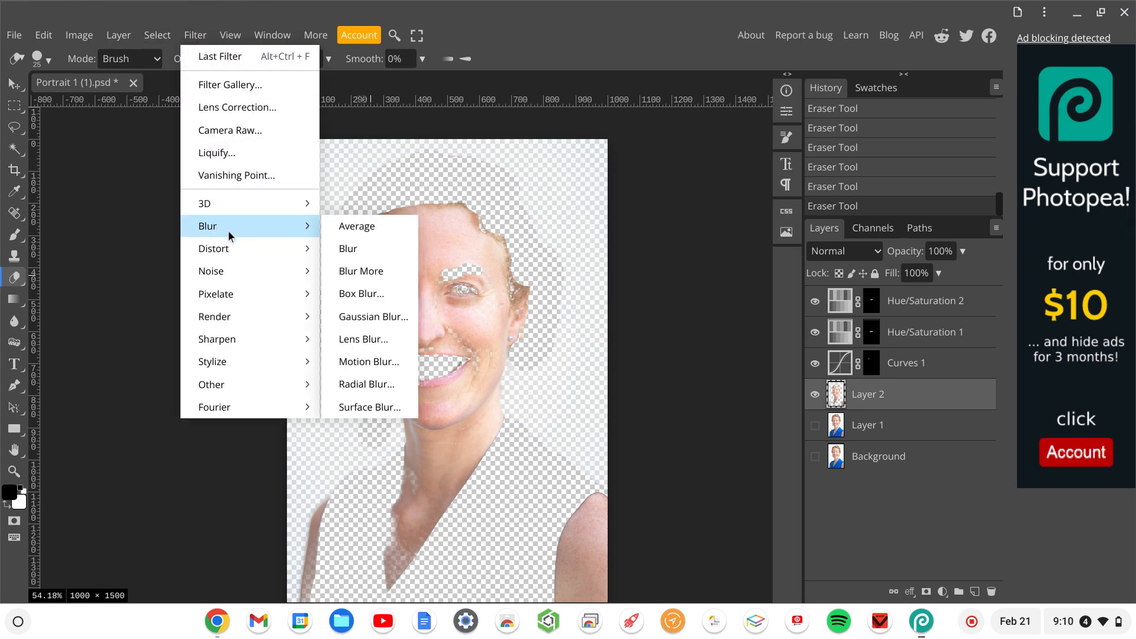
left_click(365, 407)
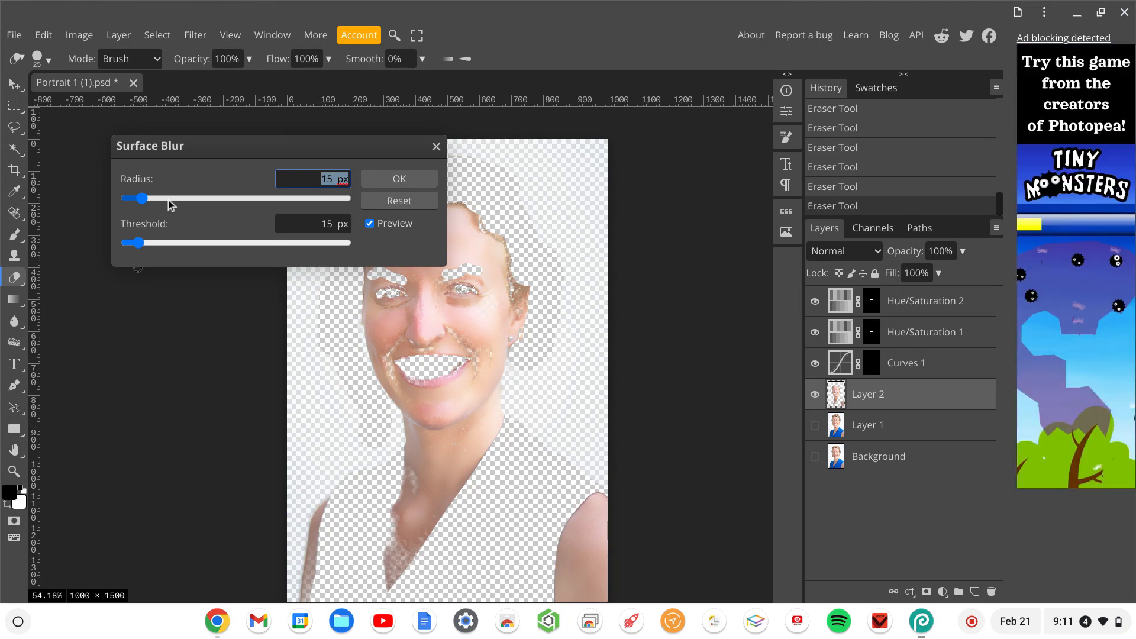
left_click(398, 179)
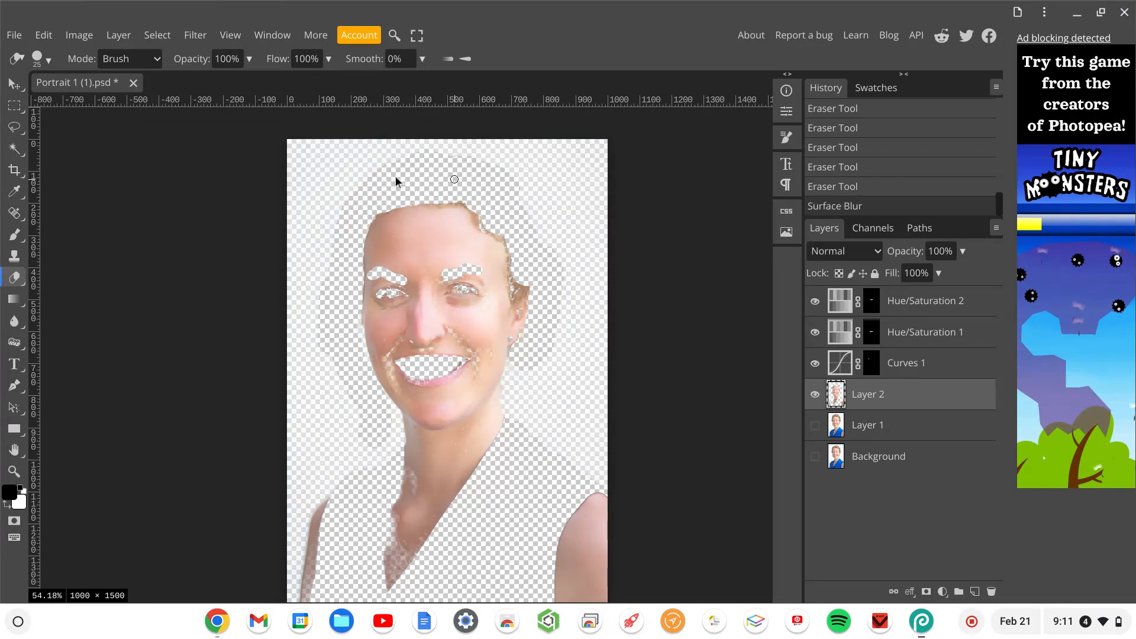
Examine the blurred skin on the face, neck and chest up close.
scroll(395, 176, "up", 3)
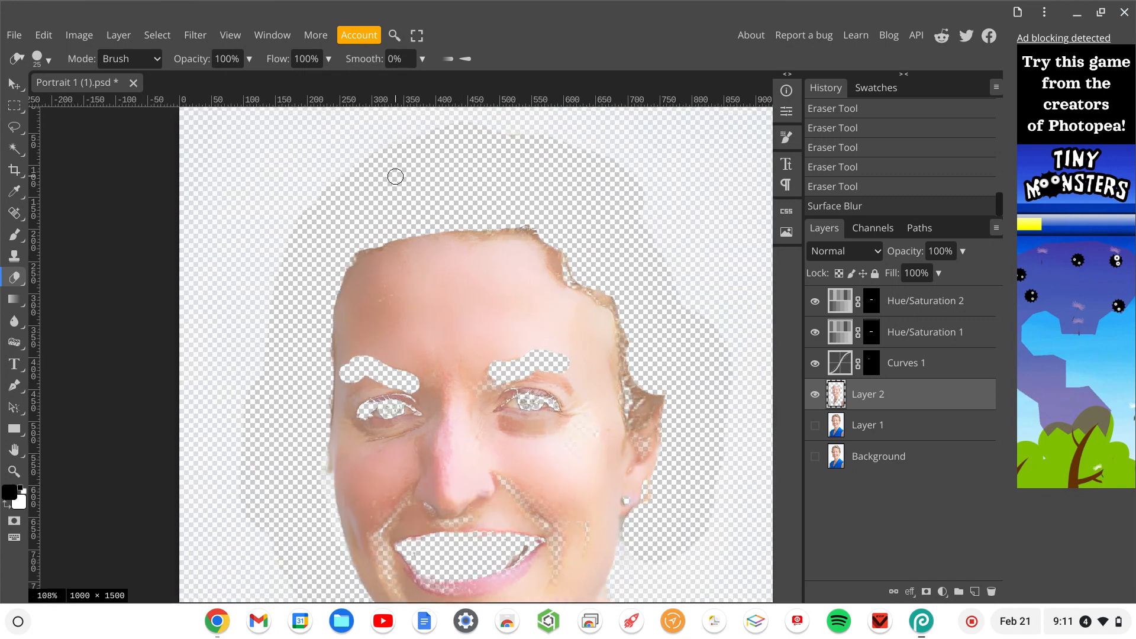
scroll(395, 175, "down", 3)
scroll(395, 177, "down", 2)
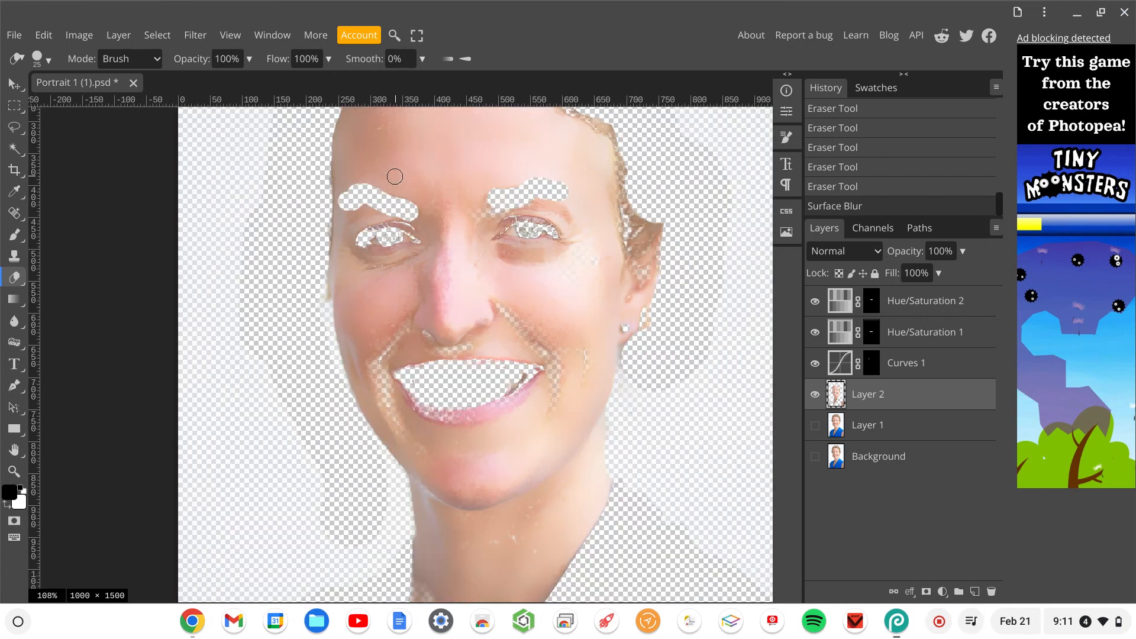
scroll(394, 177, "down", 6)
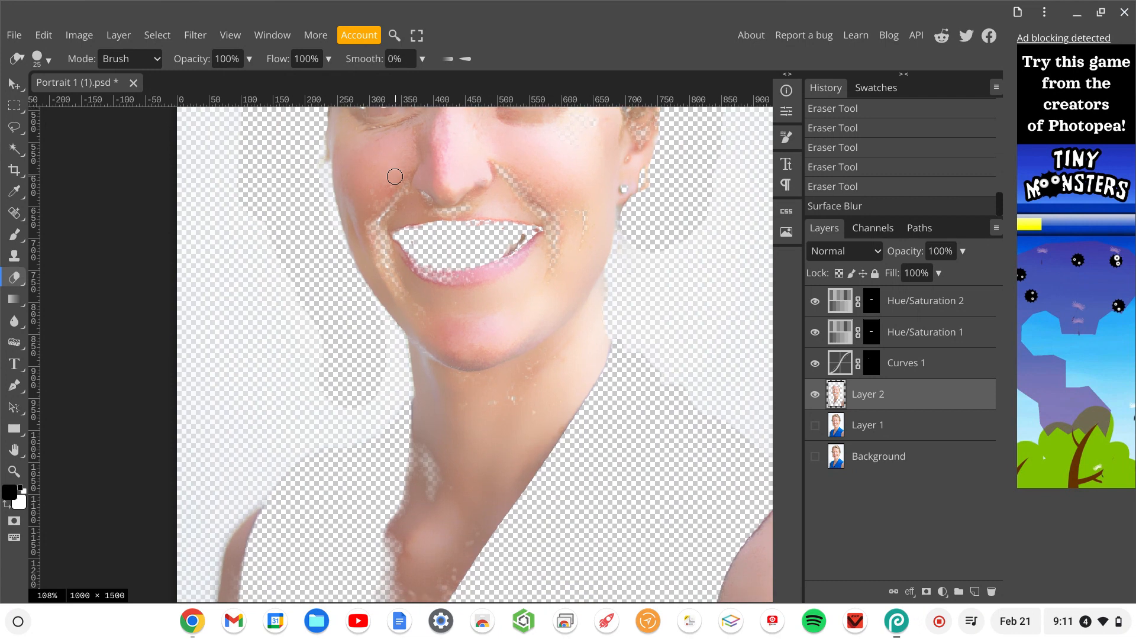
scroll(394, 176, "down", 8)
scroll(395, 176, "up", 10)
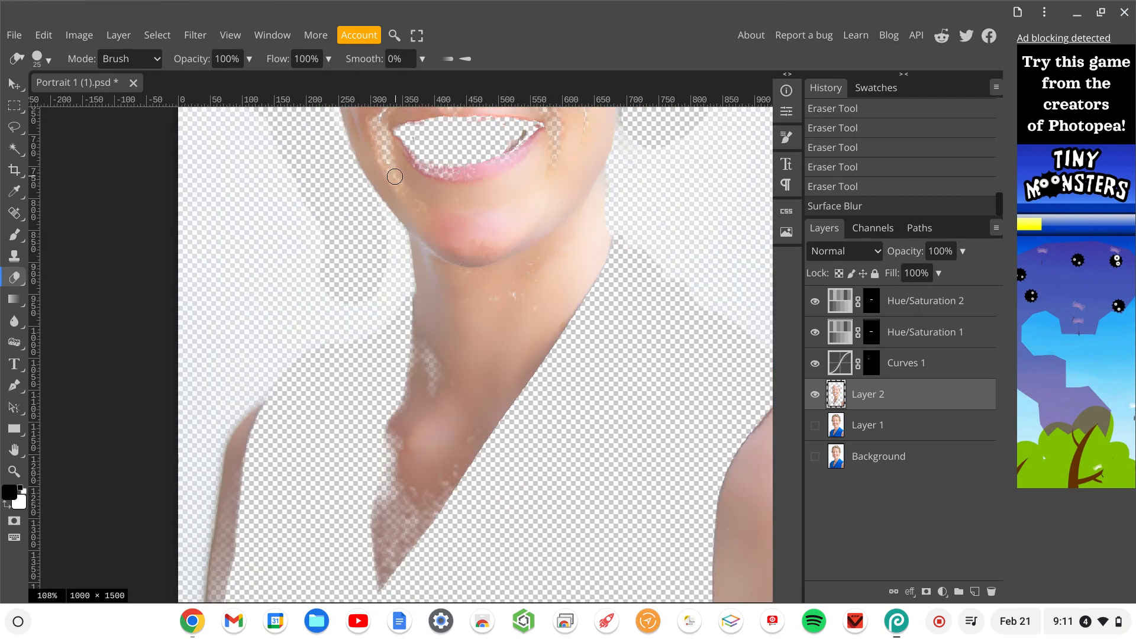
Make Layer 1 and the Background layer visible again beneath the blurred skin layer.
scroll(395, 176, "up", 5)
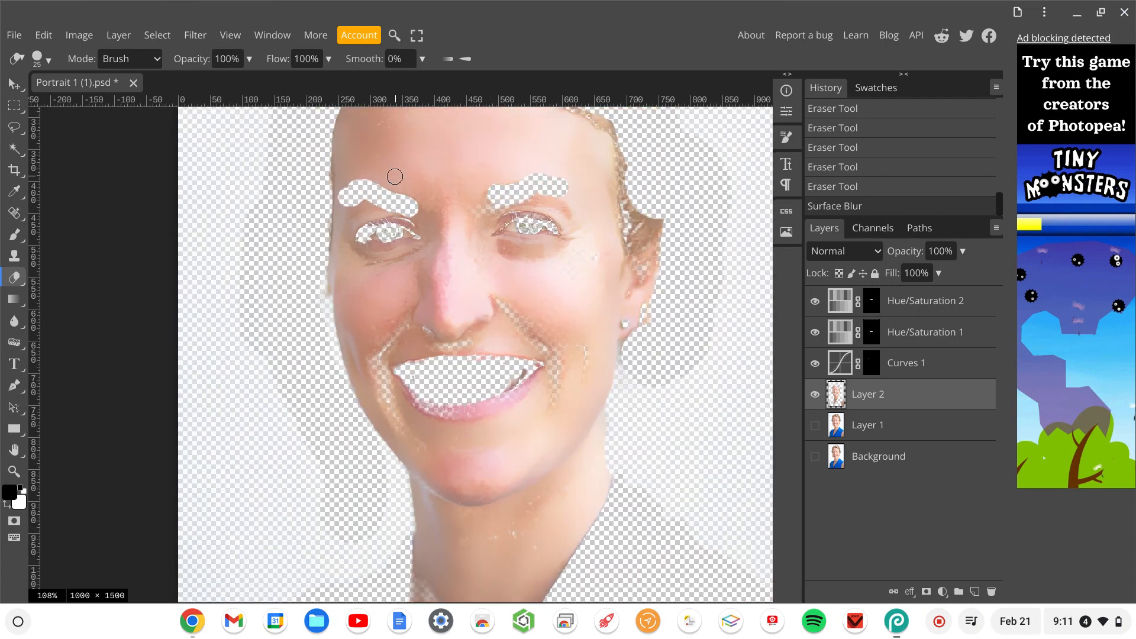
scroll(394, 176, "up", 1)
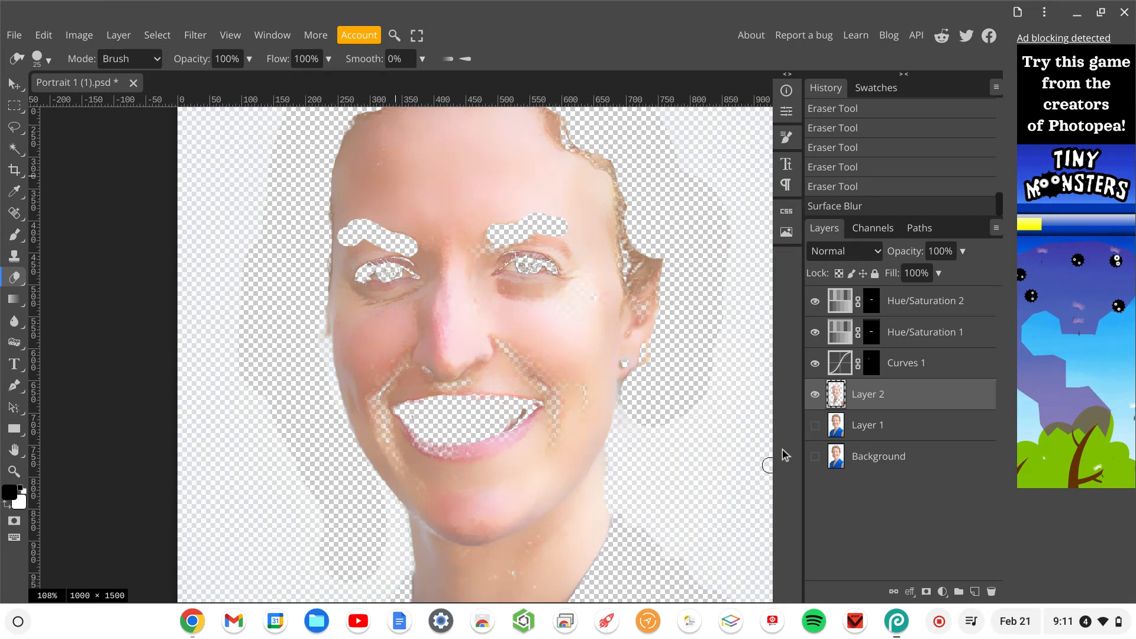
left_click(815, 425)
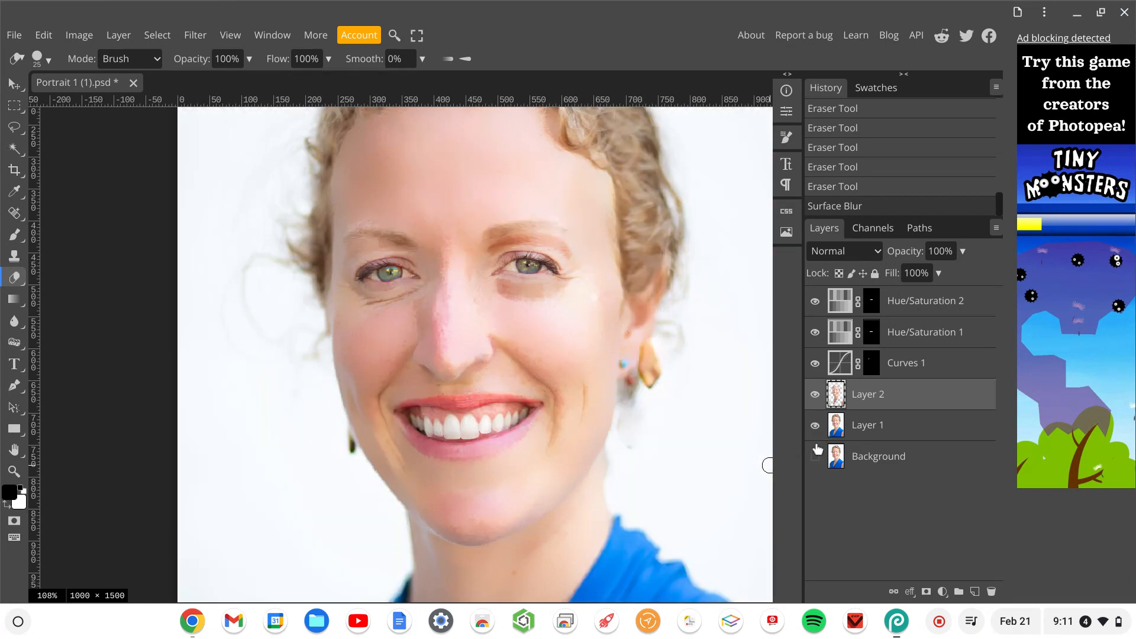
left_click(816, 456)
scroll(722, 350, "right", 2)
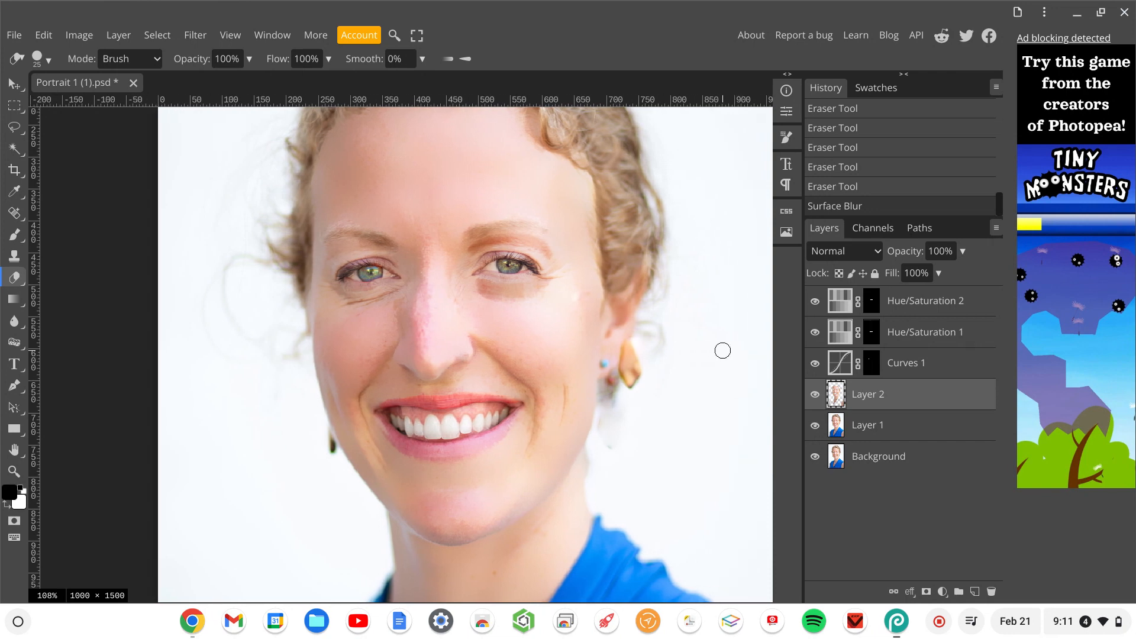
Compare the face with and without the skin smoothing by toggling Layer 2's visibility, leaving the layer shown.
left_click(816, 395)
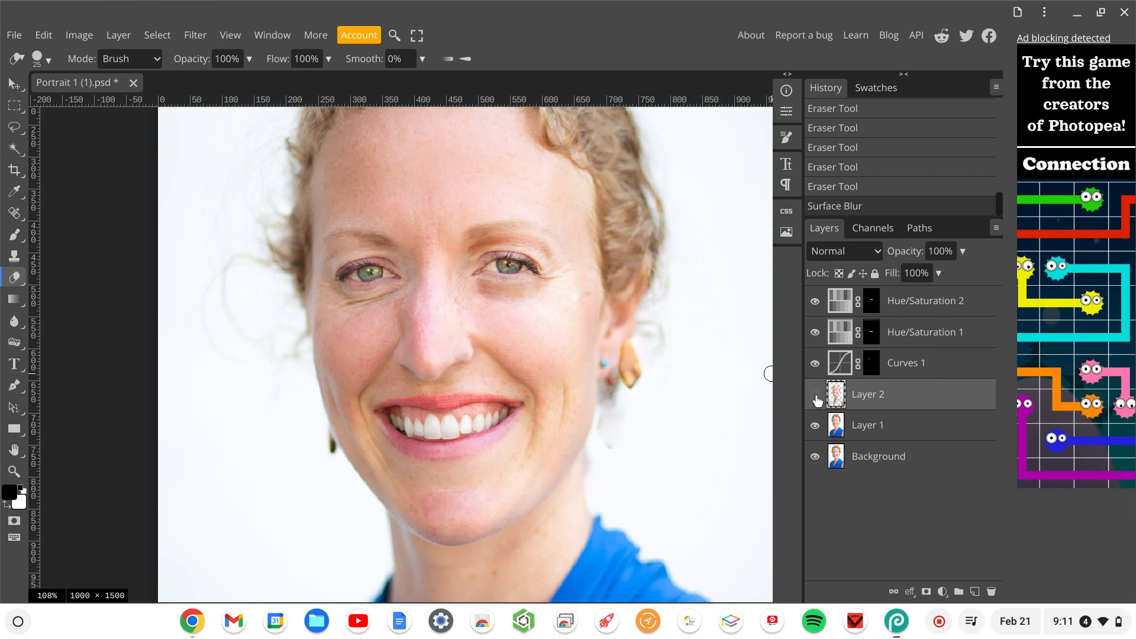
left_click(816, 395)
left_click(816, 395)
left_click(816, 395)
left_click(816, 395)
left_click(816, 395)
left_click(816, 395)
left_click(816, 395)
Reduce the opacity of Layer 2 to 47% to soften the skin smoothing.
left_click(964, 252)
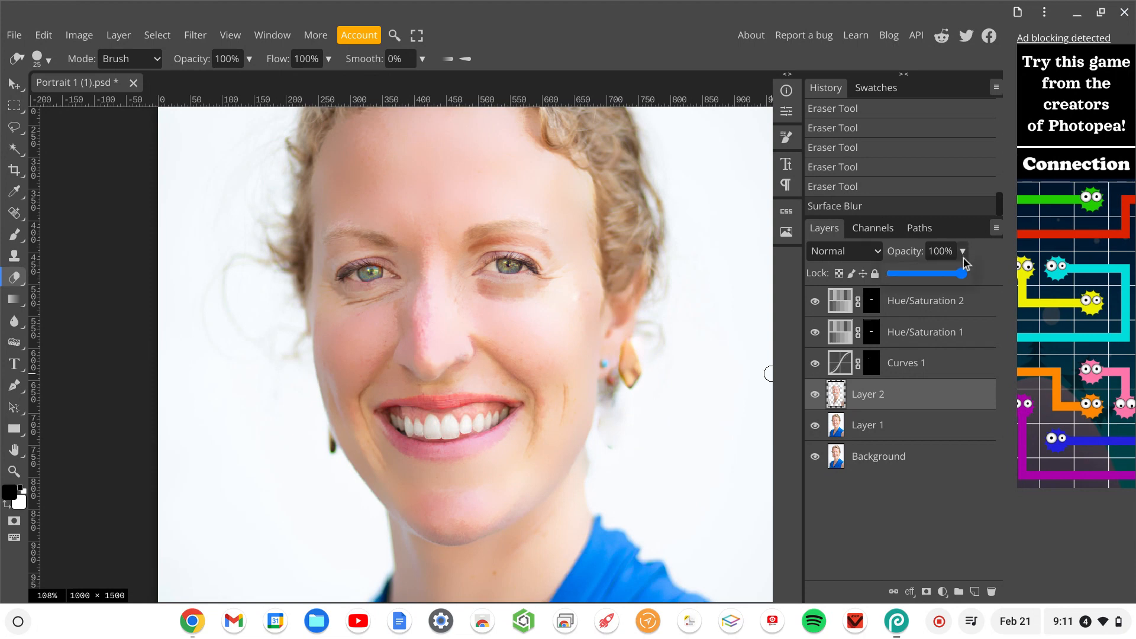
left_click_drag(954, 276, 936, 275)
left_click_drag(933, 277, 924, 277)
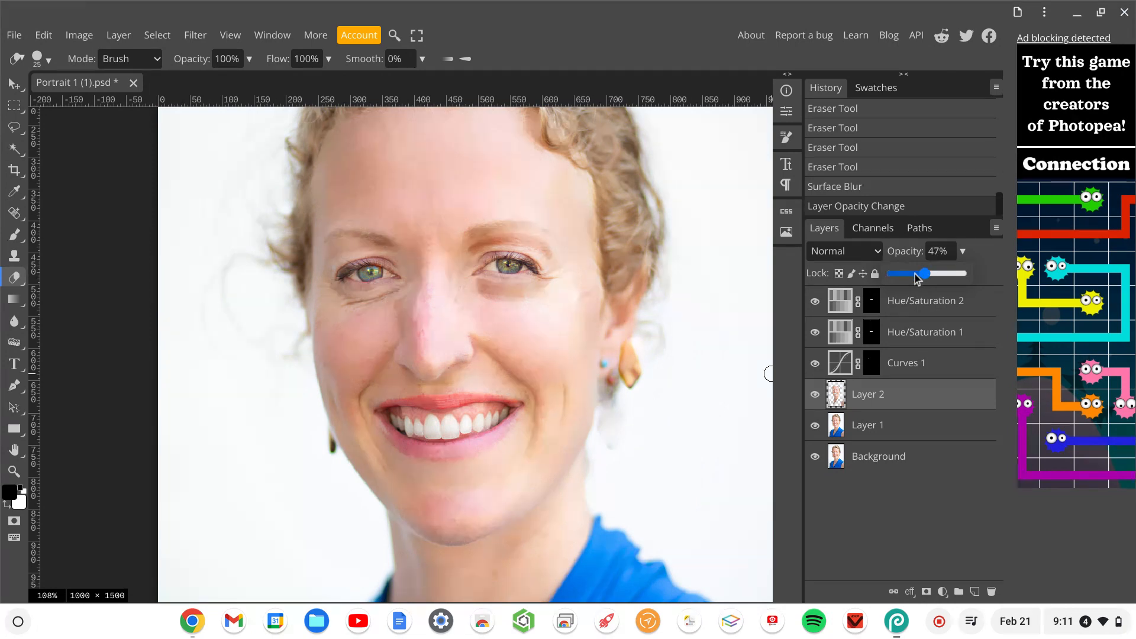
Check the softened smoothing by hiding and showing Layer 2 at its reduced opacity.
left_click(816, 396)
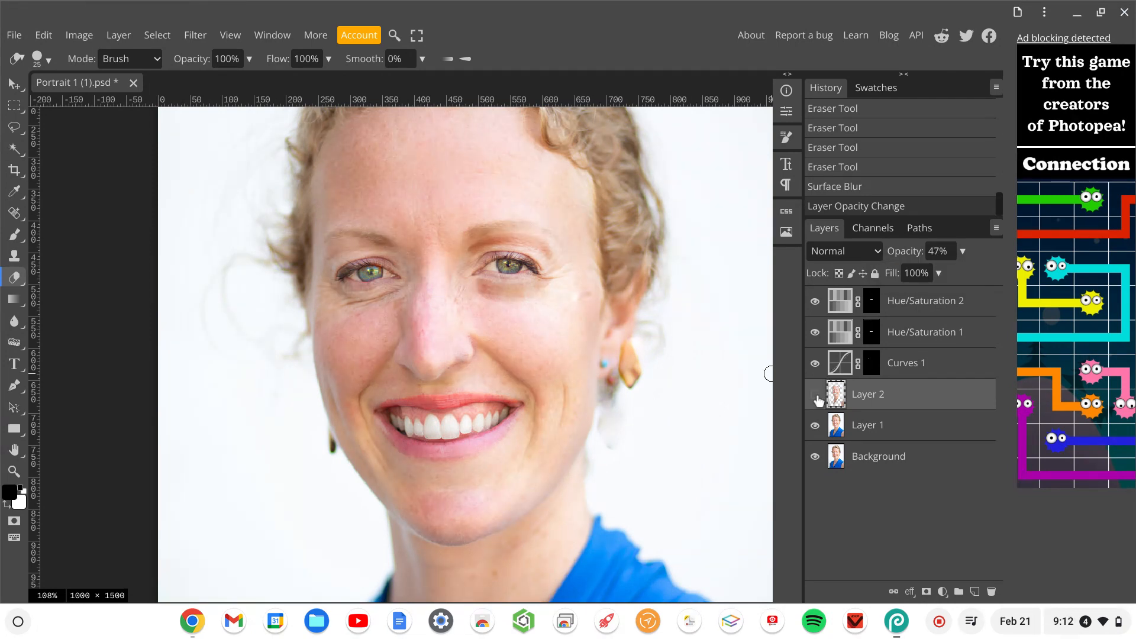
left_click(815, 396)
left_click(816, 395)
left_click(816, 395)
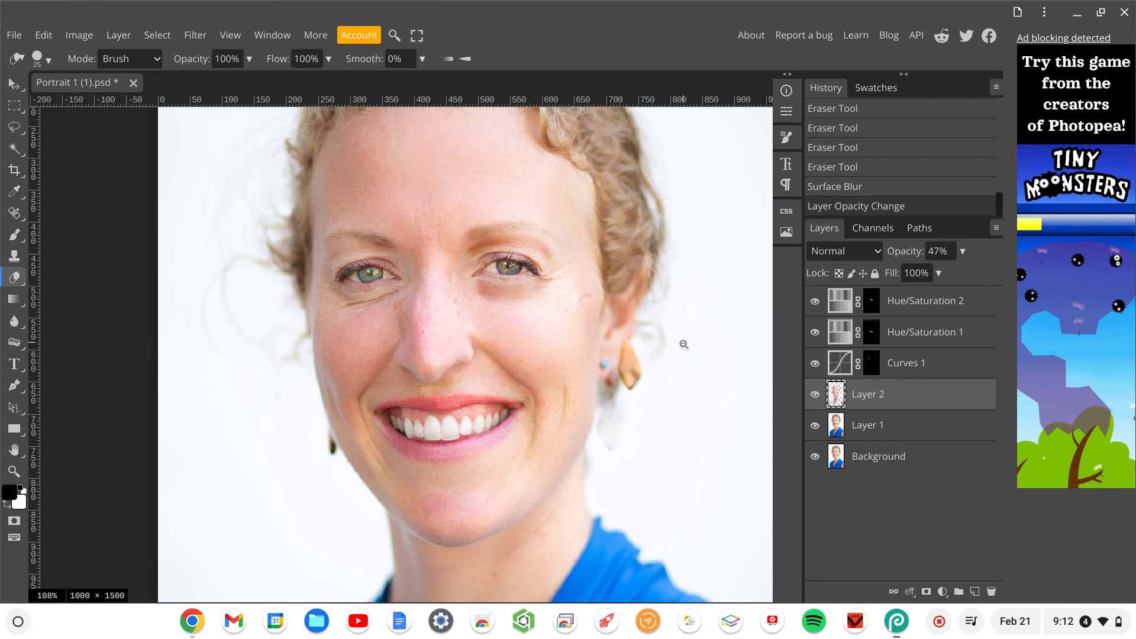
Compare the whole retouched portrait with the original by repeatedly isolating the Background layer, leaving all layers visible.
scroll(683, 344, "down", 4)
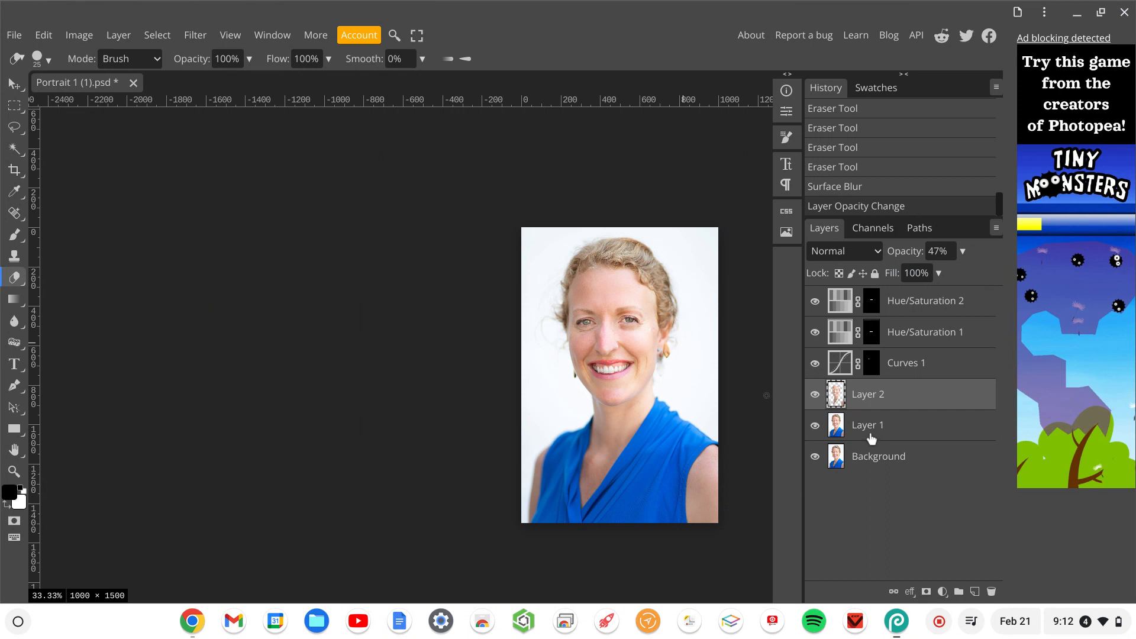
scroll(611, 342, "up", 1)
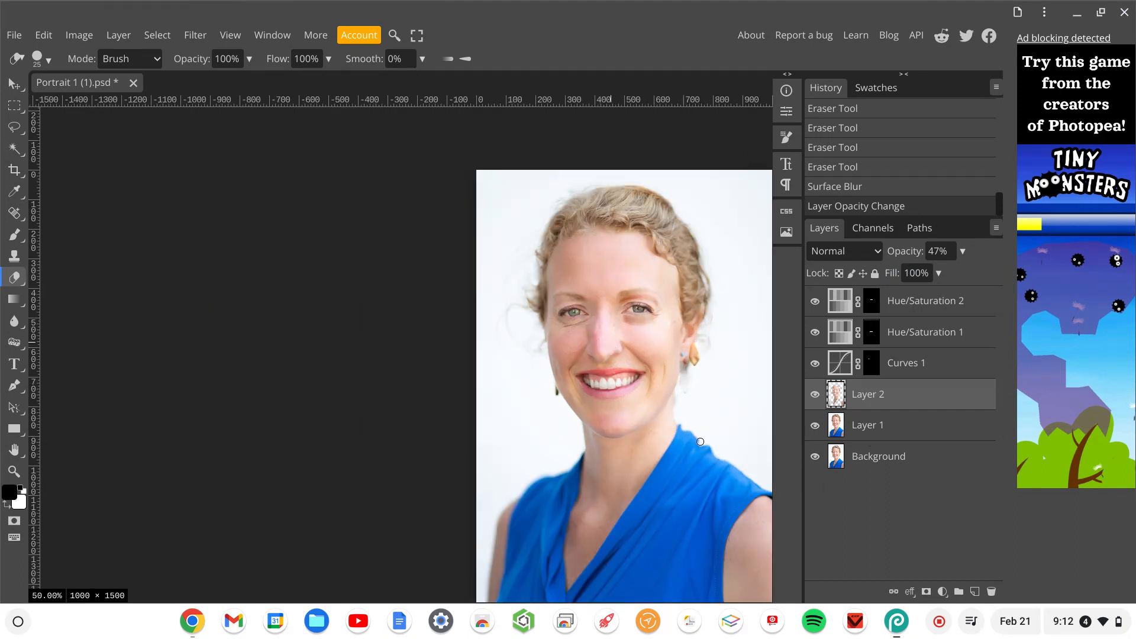
scroll(747, 432, "right", 5)
scroll(747, 432, "down", 1)
scroll(700, 441, "up", 1)
scroll(699, 441, "right", 1)
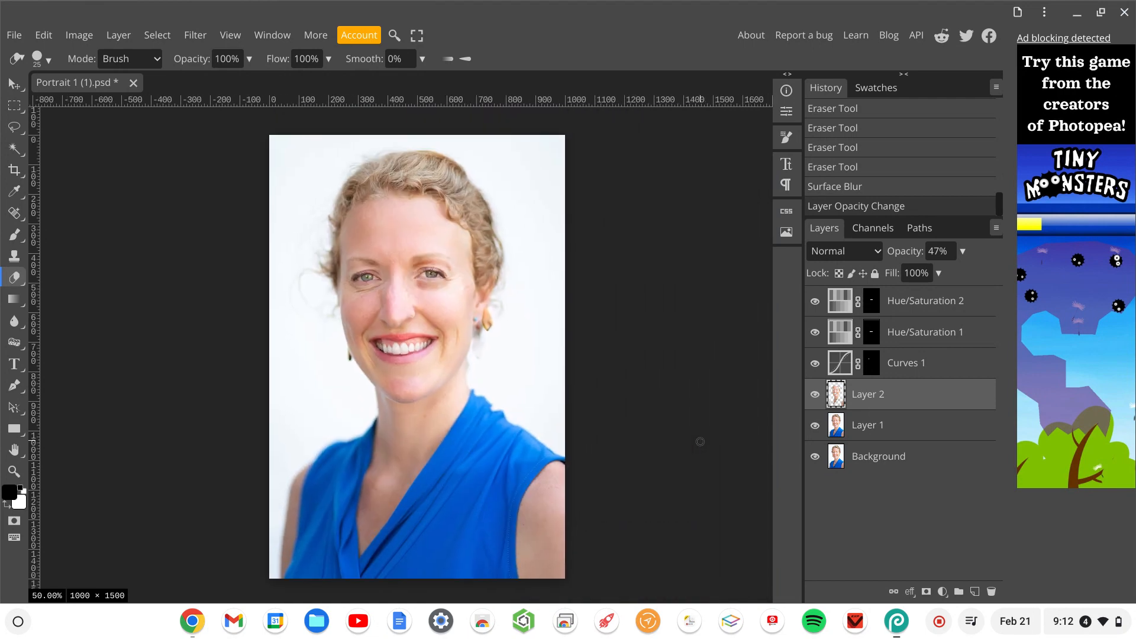
left_click(816, 457, "alt")
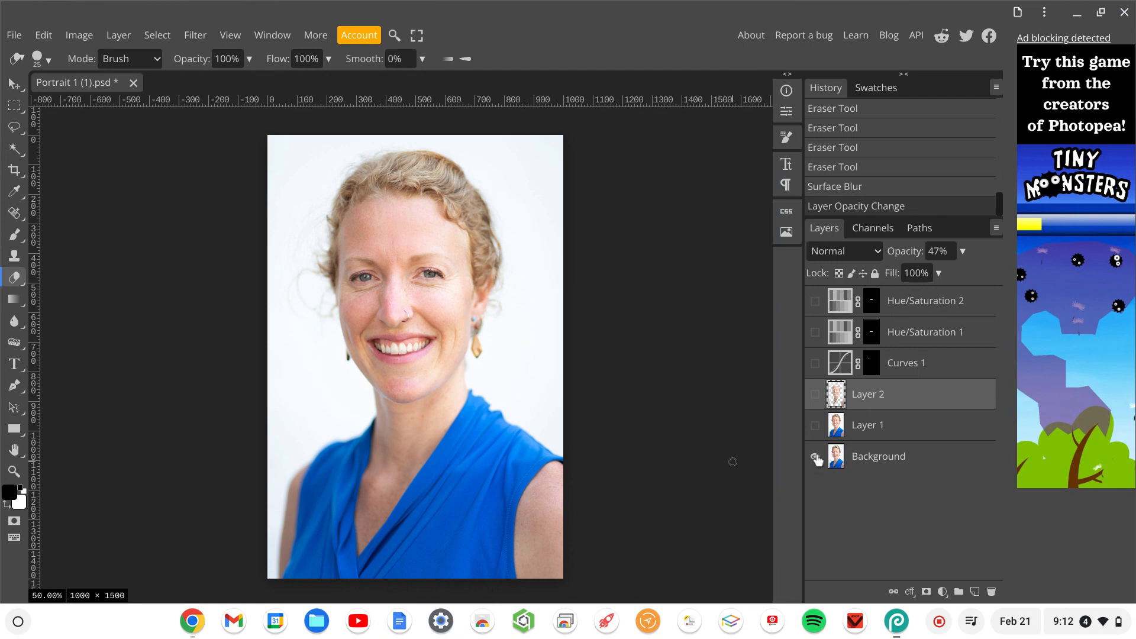
left_click(815, 457, "alt")
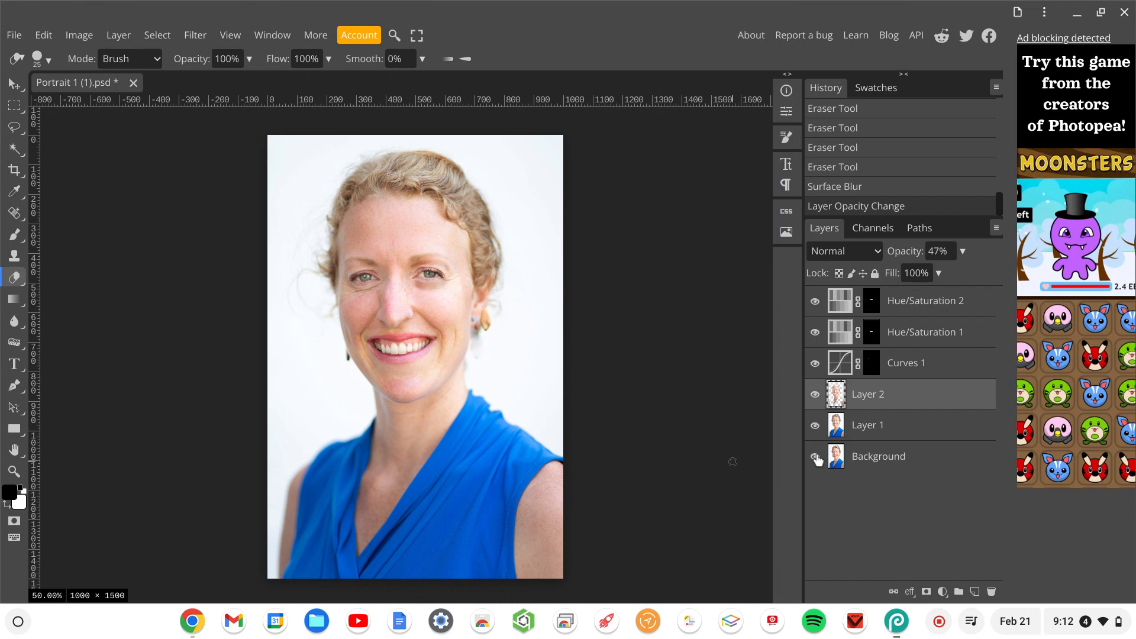
left_click(815, 457, "alt")
left_click(815, 456, "alt")
left_click(815, 457, "alt")
left_click(815, 457, "alt")
left_click(815, 457, "alt")
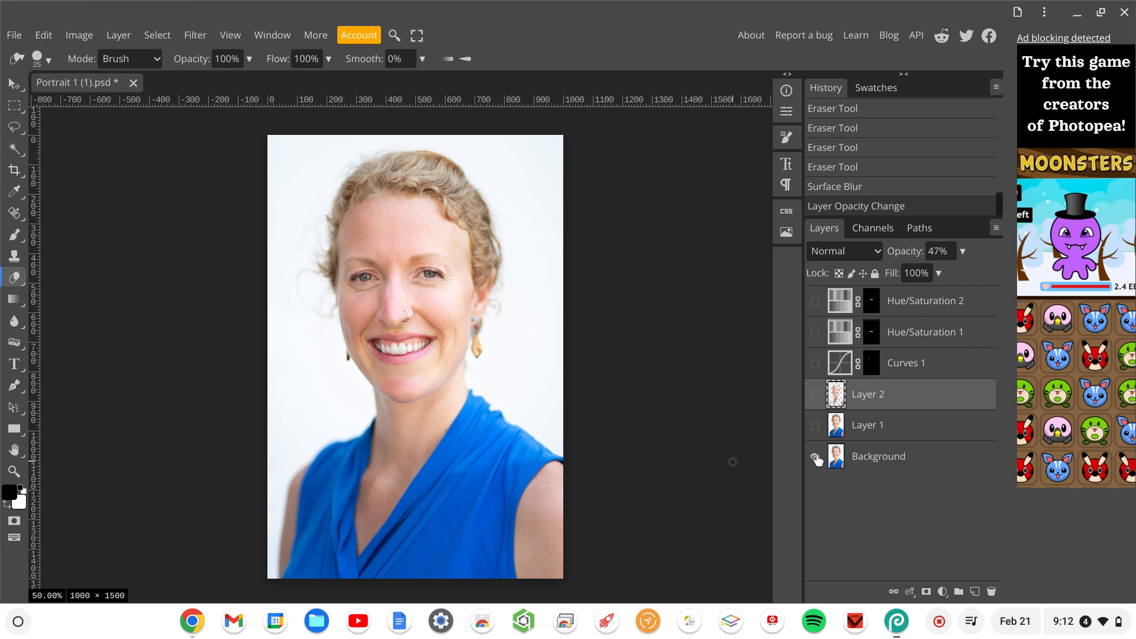
left_click(815, 457, "alt")
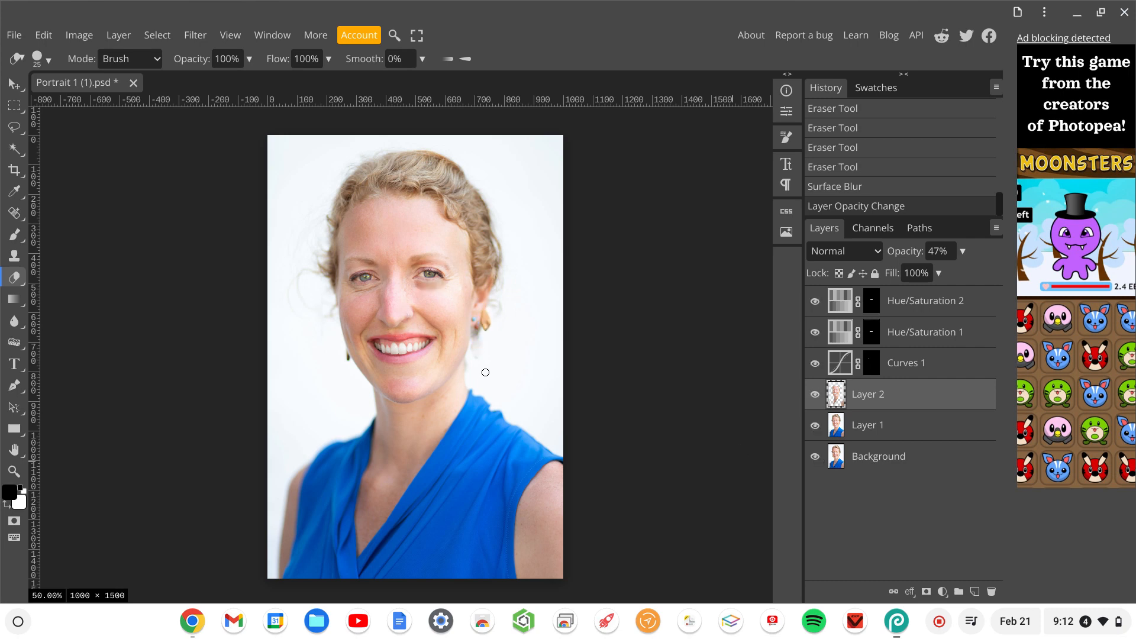